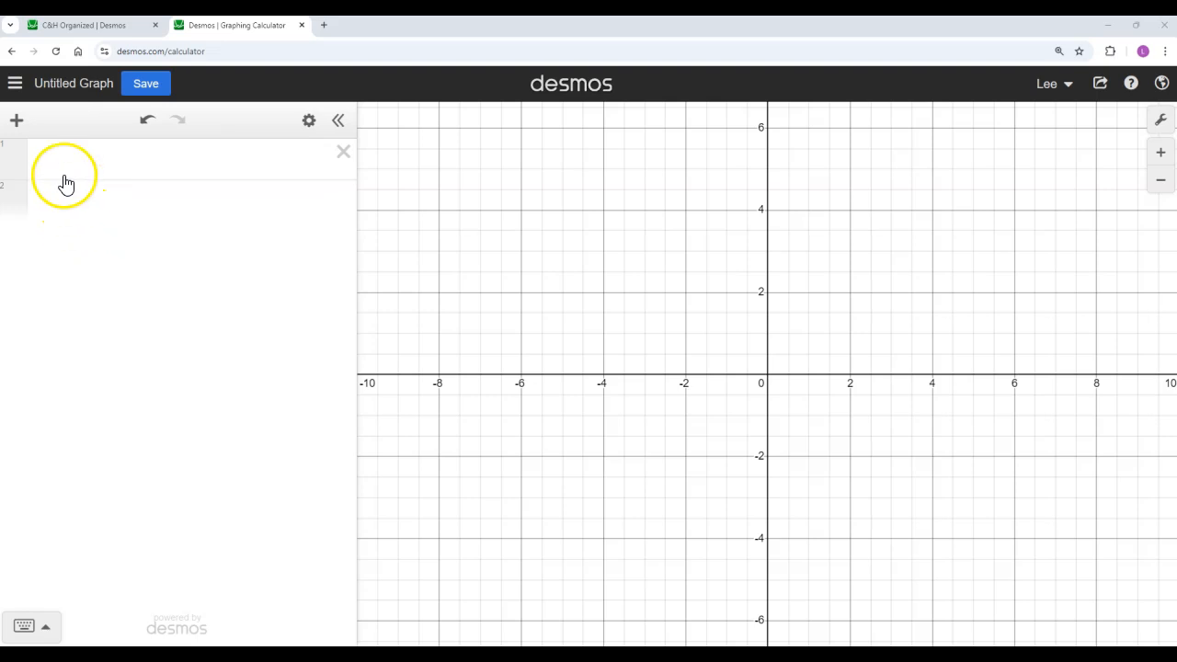
Graph the line y = 2x and the parabola y = x^2 + 5 as two separate expressions
{"action": "left_click", "coordinate": [72, 154]}
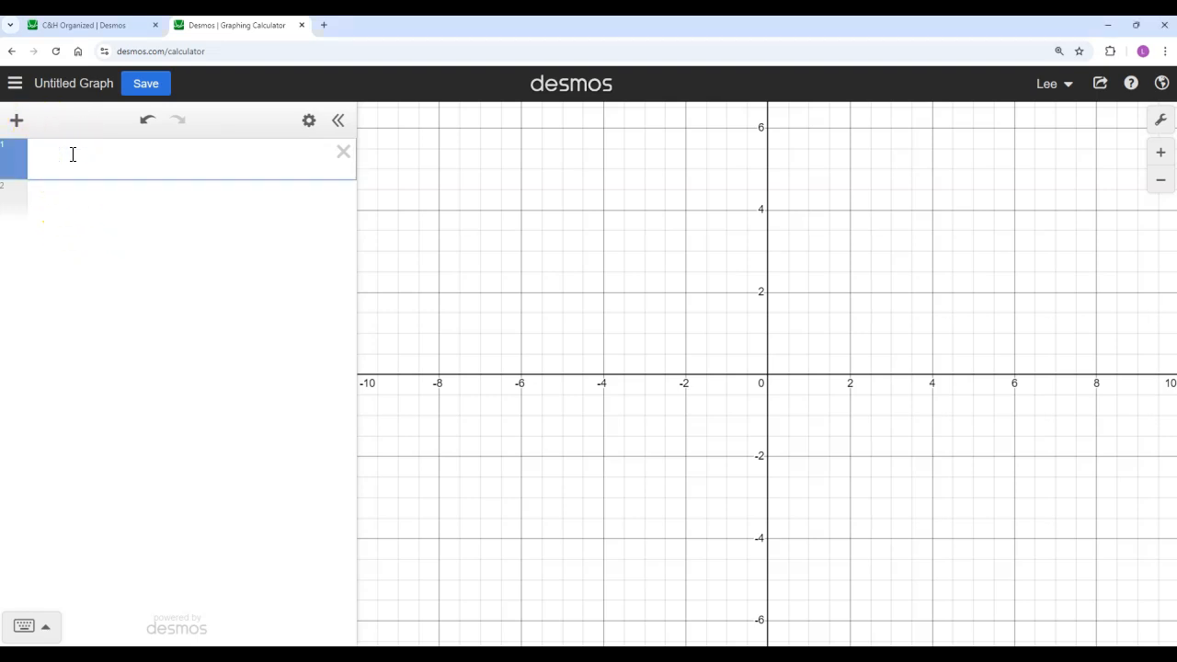
{"action": "type", "text": "y = 2x"}
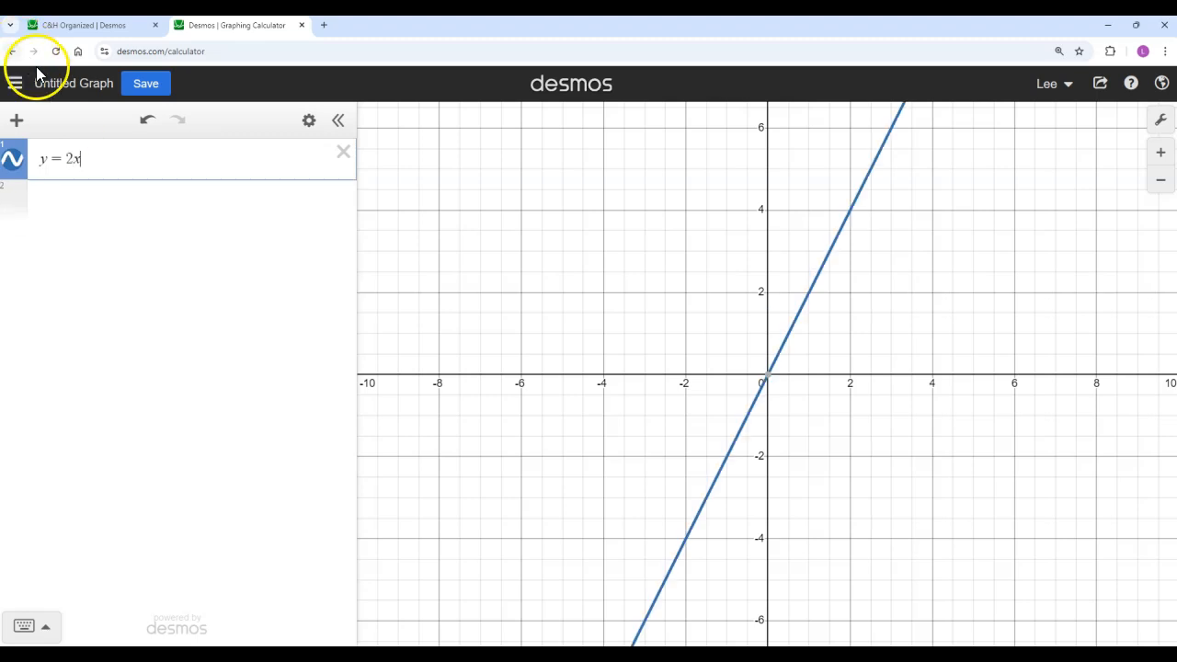
{"action": "left_click", "coordinate": [83, 199]}
{"action": "type", "text": "y = x^2"}
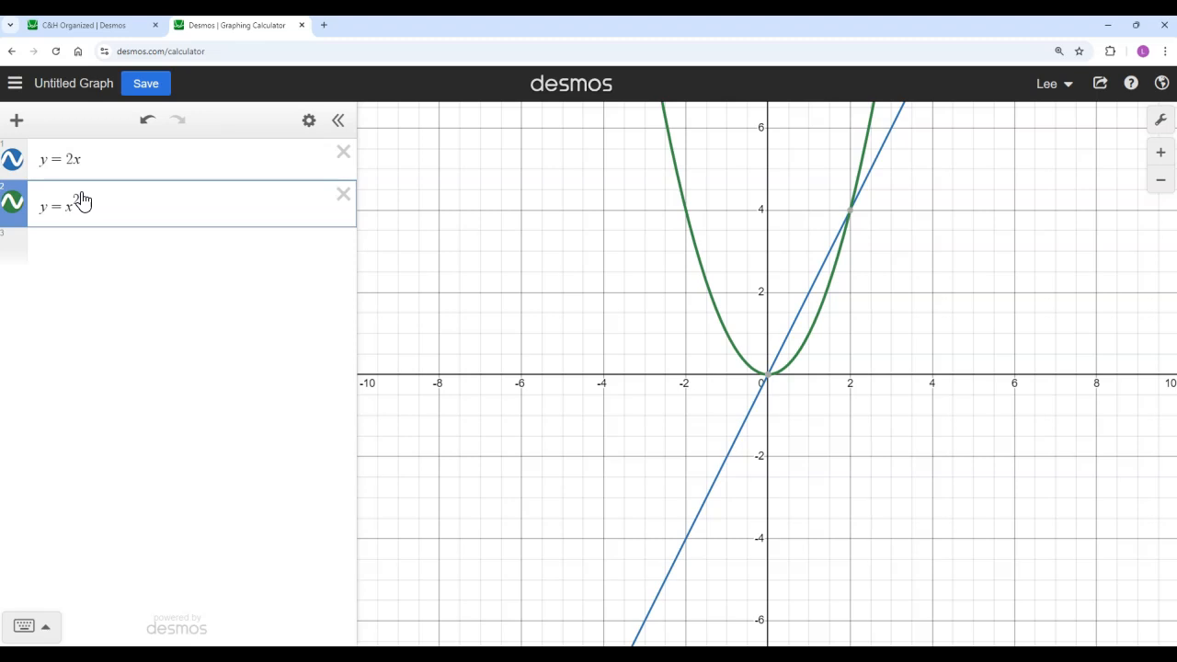
{"action": "key", "text": "Right"}
{"action": "type", "text": "+5"}
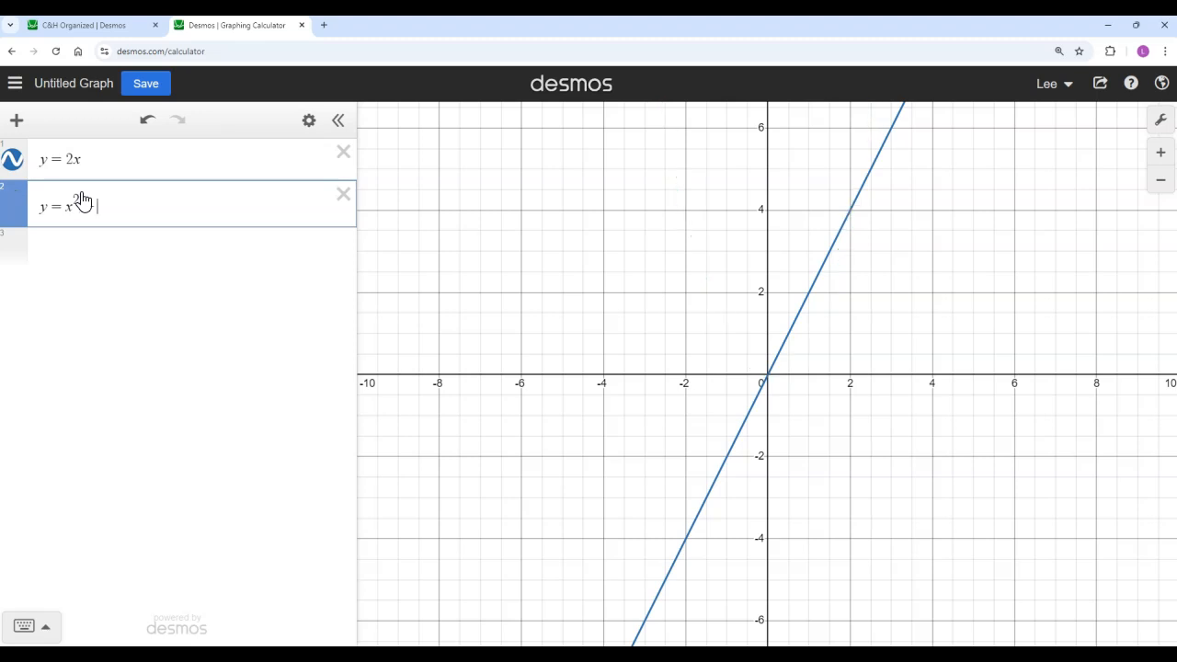
{"action": "scroll", "coordinate": [641, 252], "scroll_direction": "down", "scroll_amount": 3}
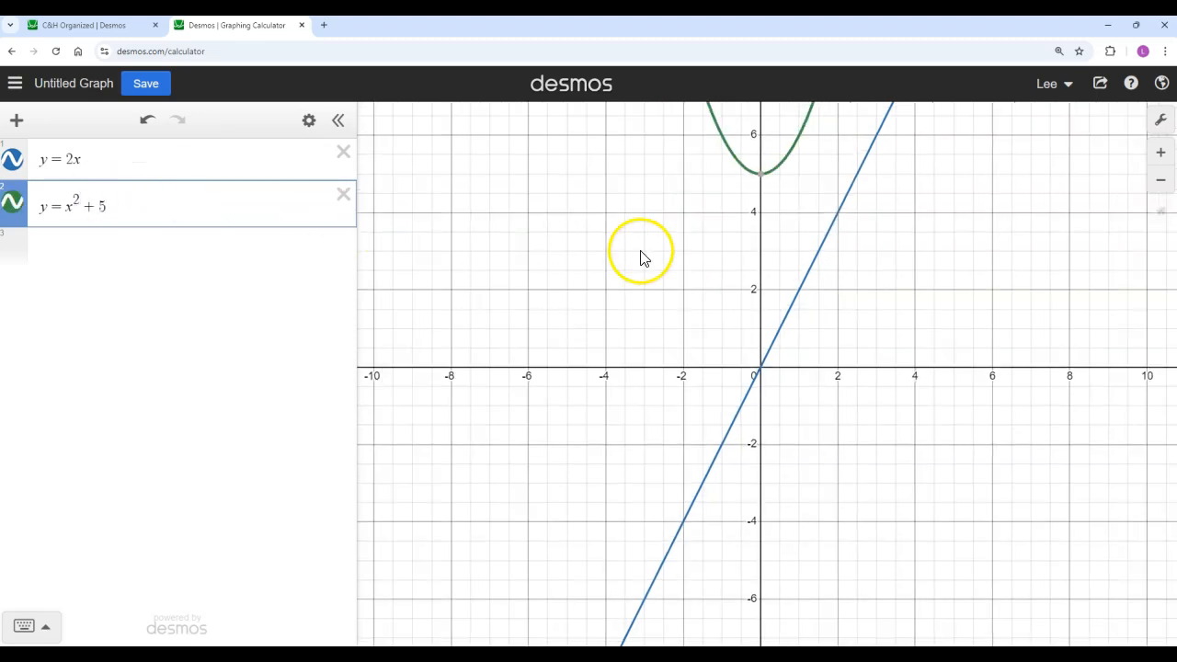
{"action": "left_click_drag", "start_coordinate": [641, 247], "coordinate": [673, 347]}
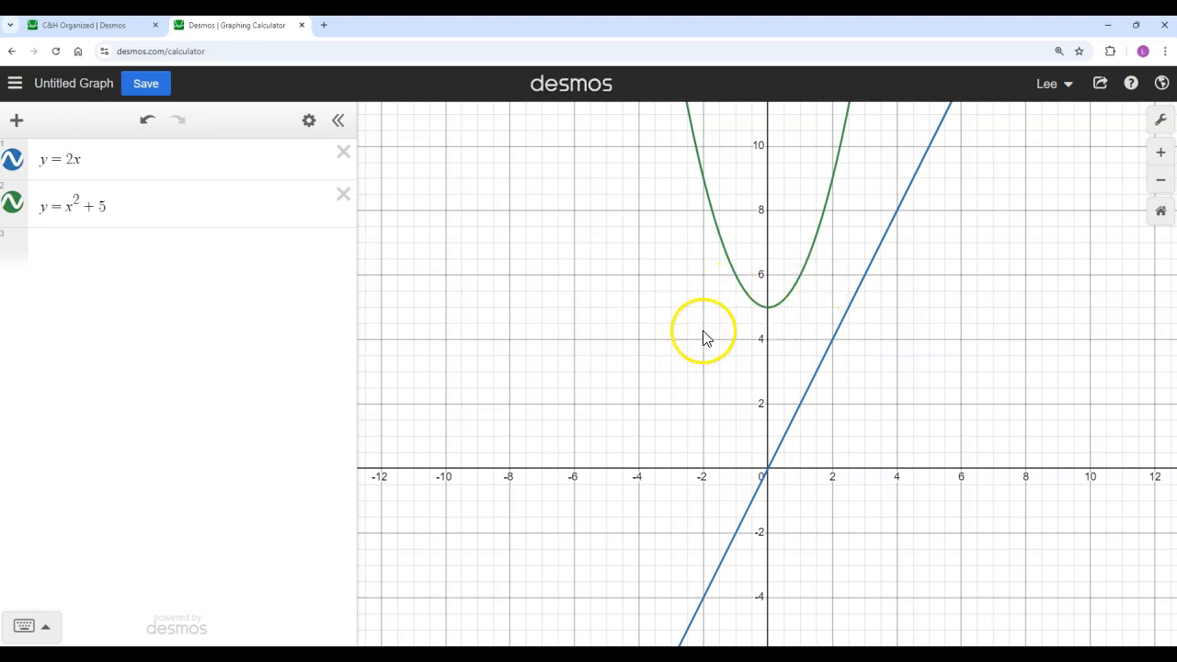
{"action": "left_click_drag", "start_coordinate": [704, 337], "coordinate": [623, 334]}
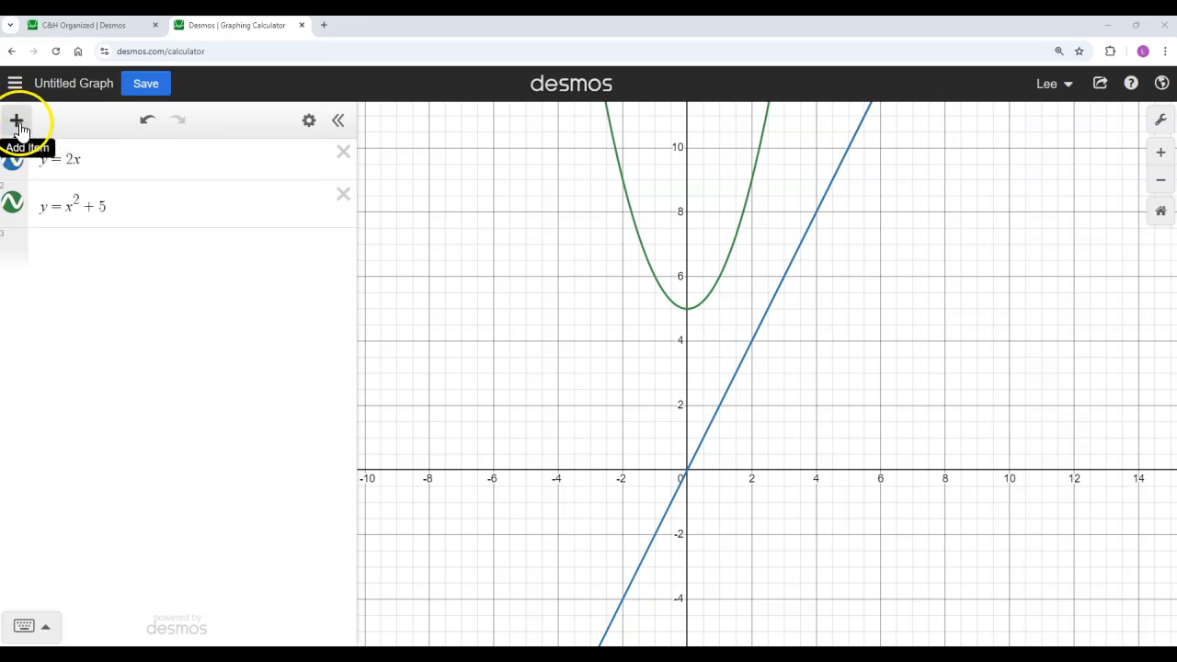
Add the note "This is a note." above the expressions and move y = 2x below y = x^2 + 5
{"action": "left_click", "coordinate": [16, 124]}
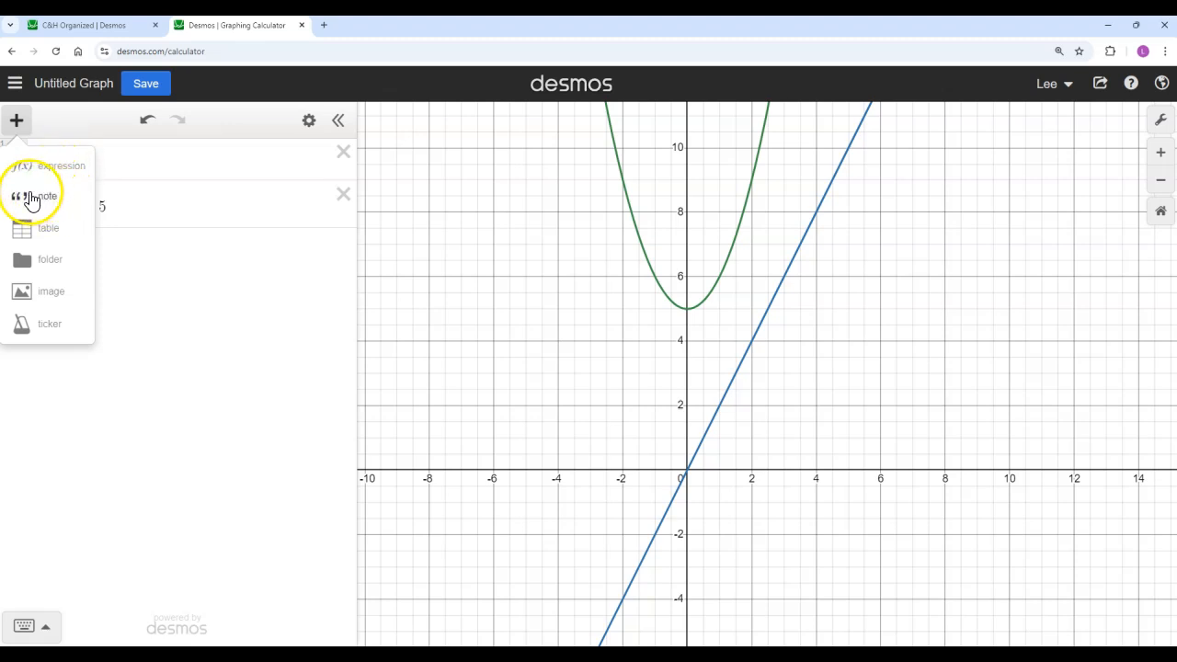
{"action": "left_click", "coordinate": [44, 200]}
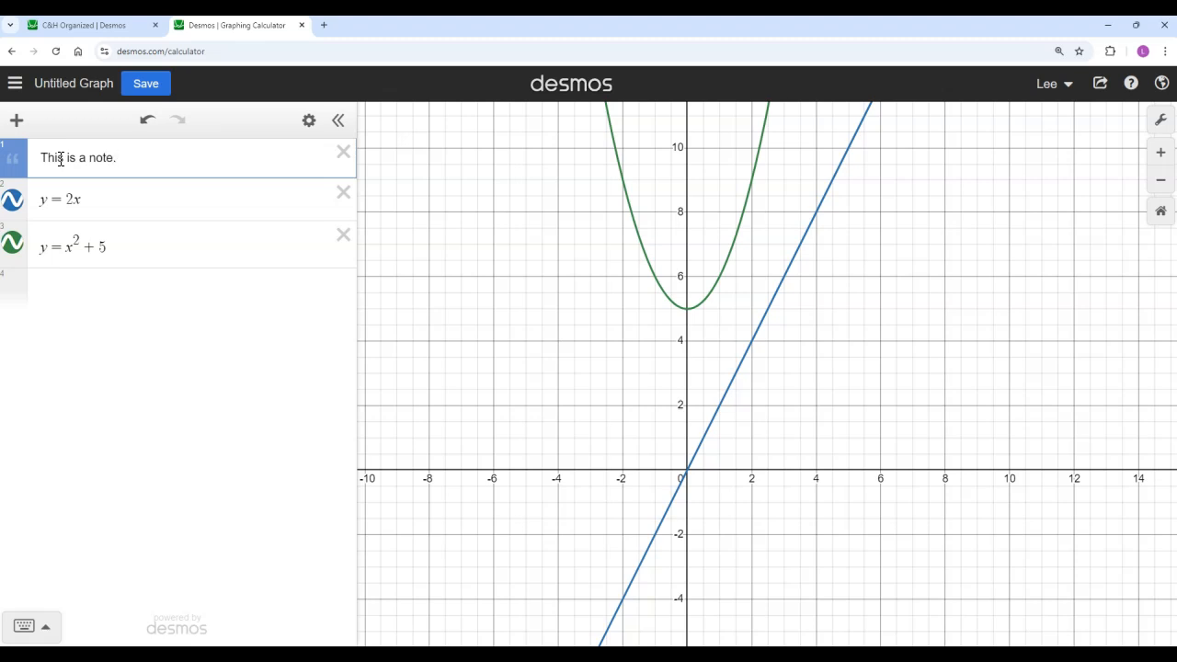
{"action": "mouse_move", "coordinate": [20, 172]}
{"action": "left_mouse_down"}
{"action": "mouse_move", "coordinate": [25, 267]}
{"action": "mouse_move", "coordinate": [14, 170]}
{"action": "left_mouse_up"}
{"action": "left_click_drag", "start_coordinate": [17, 215], "coordinate": [65, 263]}
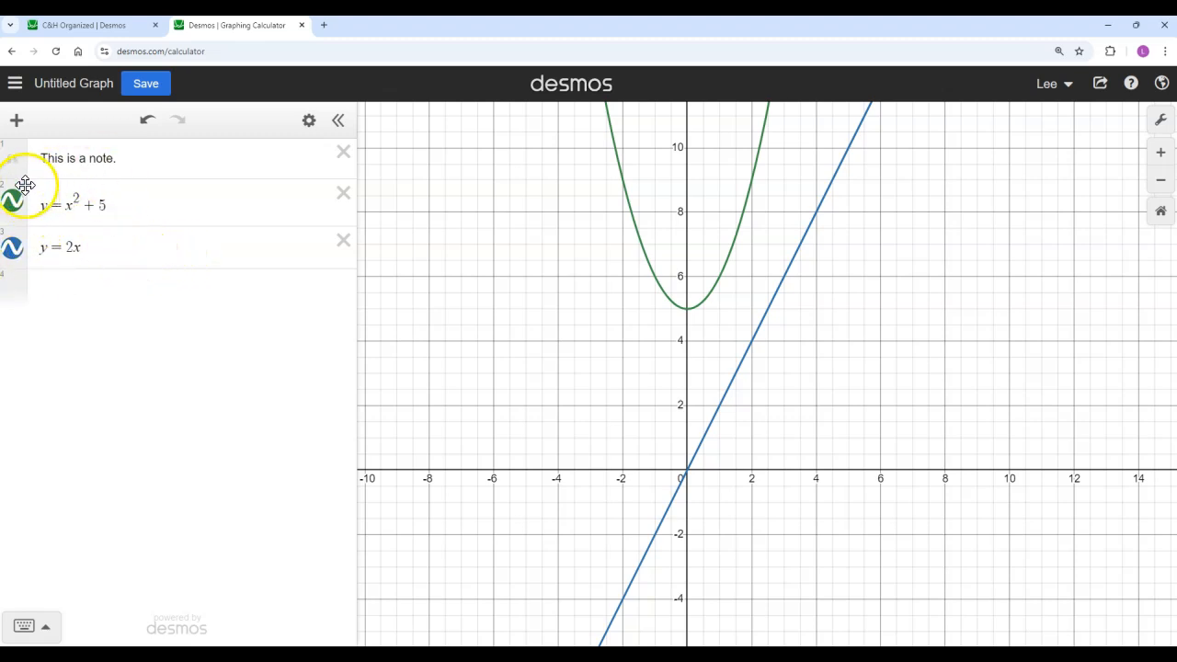
Add a second note reading "This is another note." directly below the first note
{"action": "left_click", "coordinate": [156, 161]}
{"action": "left_click", "coordinate": [18, 123]}
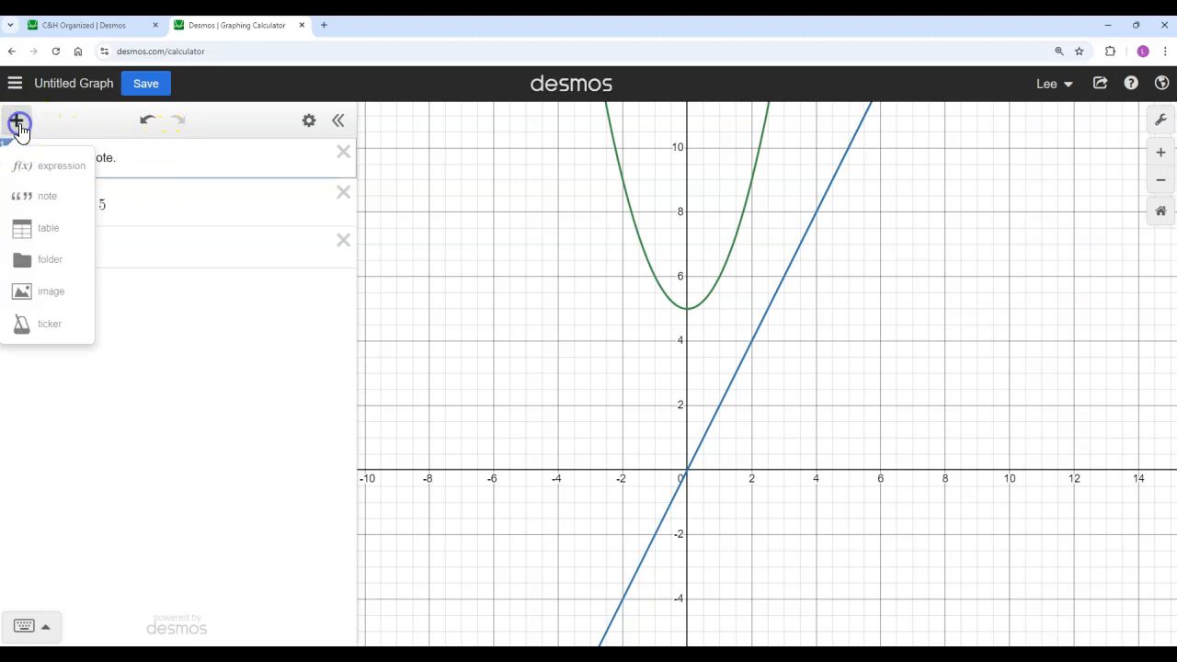
{"action": "left_click", "coordinate": [49, 199]}
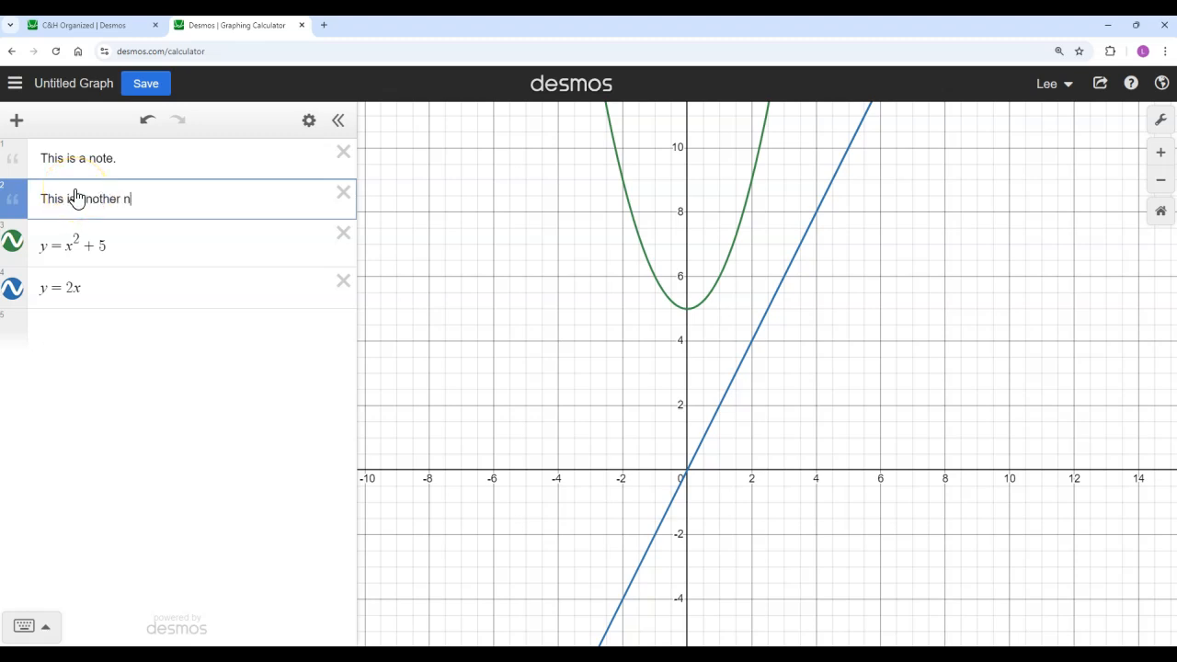
Reorder the expression list so y = 2x follows the first note and y = x^2 + 5 follows the second note
{"action": "left_click_drag", "start_coordinate": [13, 190], "coordinate": [21, 229]}
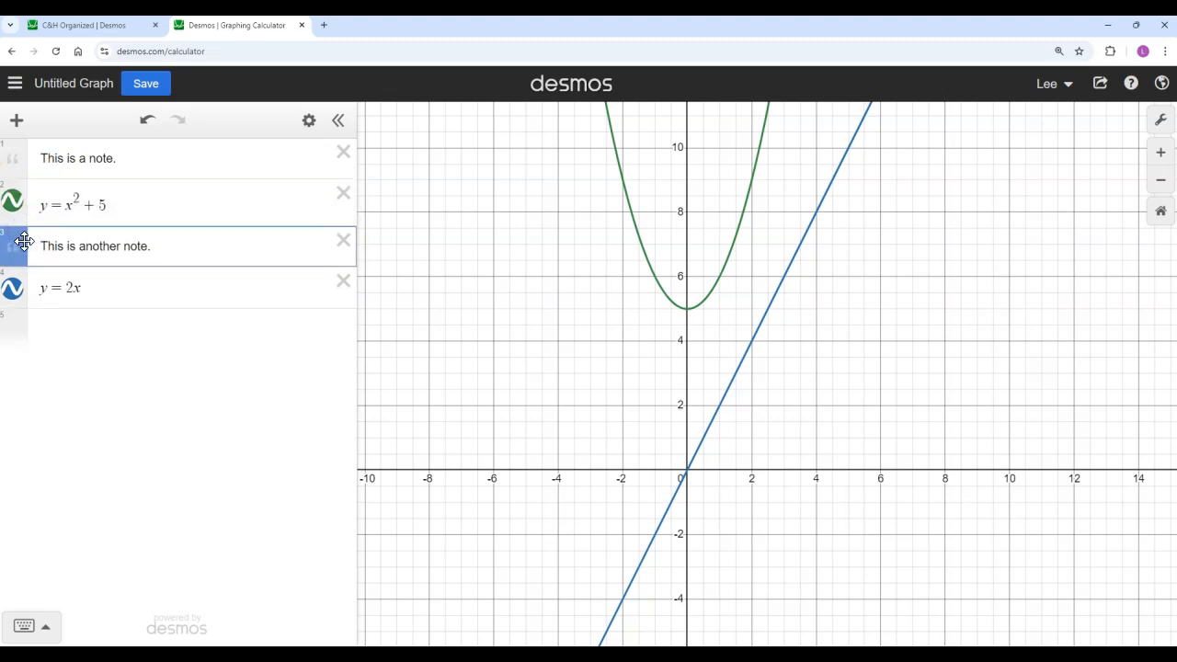
{"action": "left_click_drag", "start_coordinate": [16, 284], "coordinate": [28, 196]}
{"action": "left_click_drag", "start_coordinate": [15, 242], "coordinate": [19, 310]}
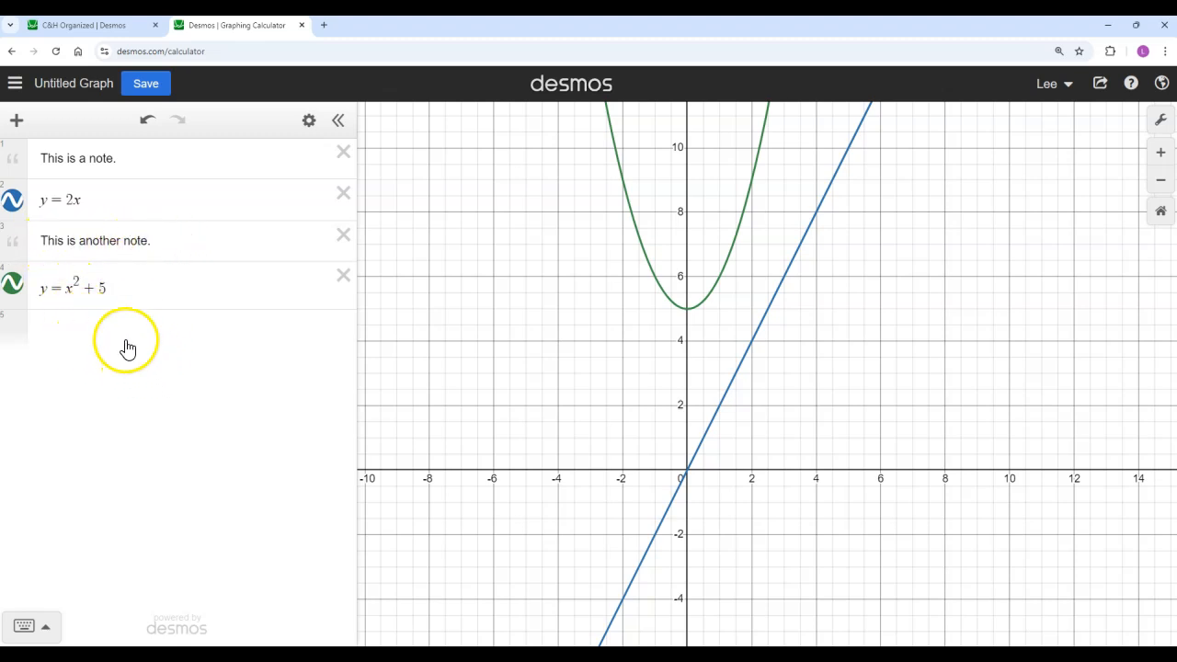
Add a folder named "Lines" and move the first note and y = 2x into it
{"action": "left_click", "coordinate": [19, 126]}
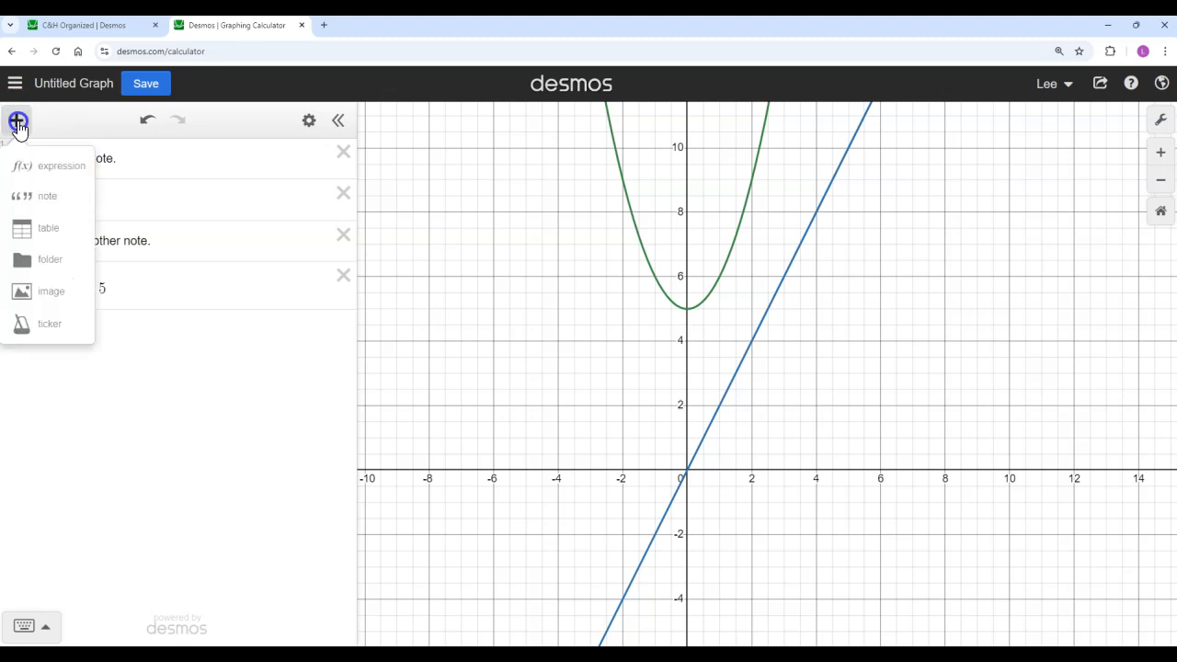
{"action": "left_click", "coordinate": [51, 238]}
{"action": "left_click", "coordinate": [49, 262]}
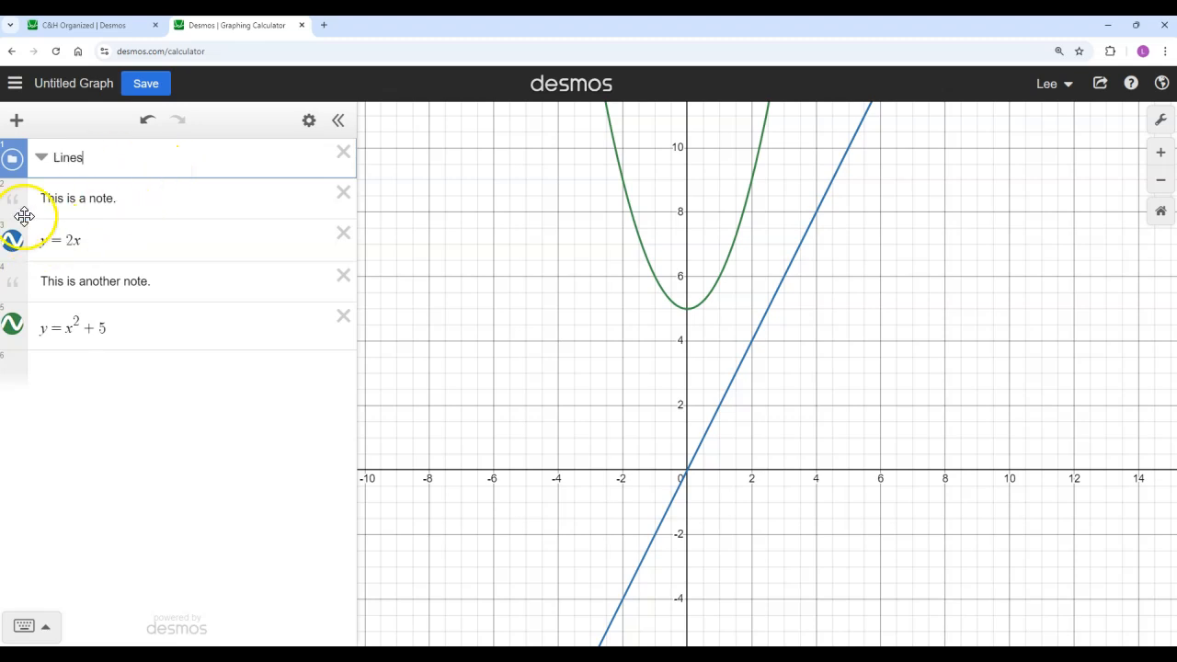
{"action": "mouse_move", "coordinate": [21, 205]}
{"action": "left_mouse_down"}
{"action": "mouse_move", "coordinate": [27, 193]}
{"action": "mouse_move", "coordinate": [32, 213]}
{"action": "left_mouse_up"}
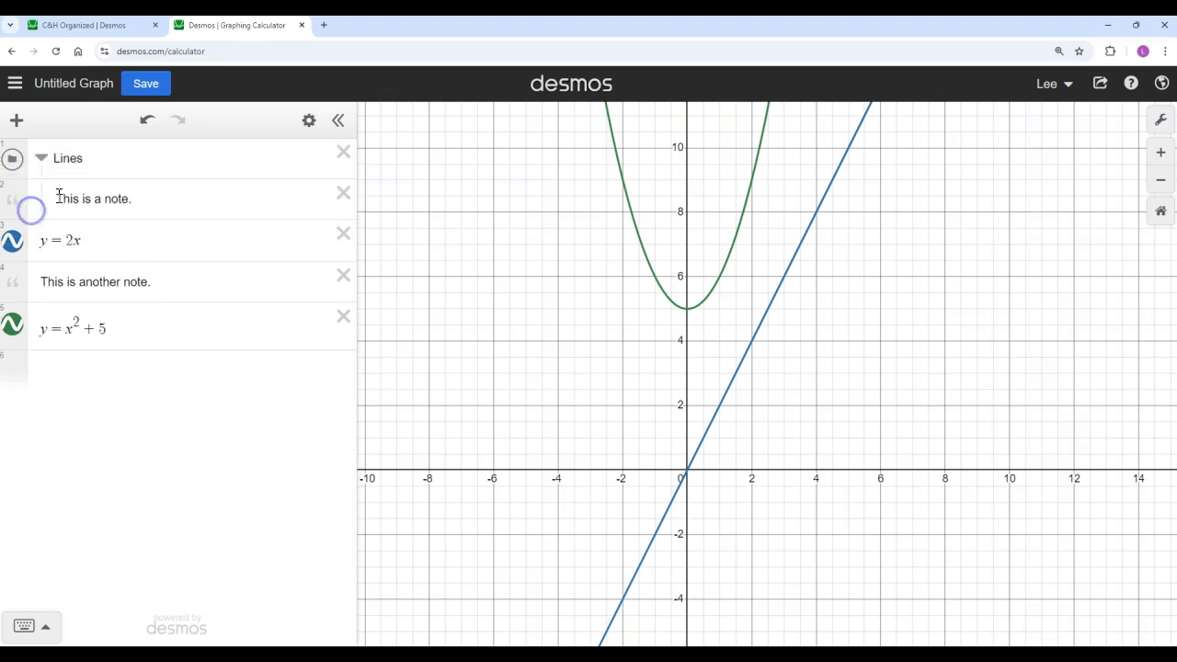
{"action": "left_click_drag", "start_coordinate": [15, 255], "coordinate": [42, 254]}
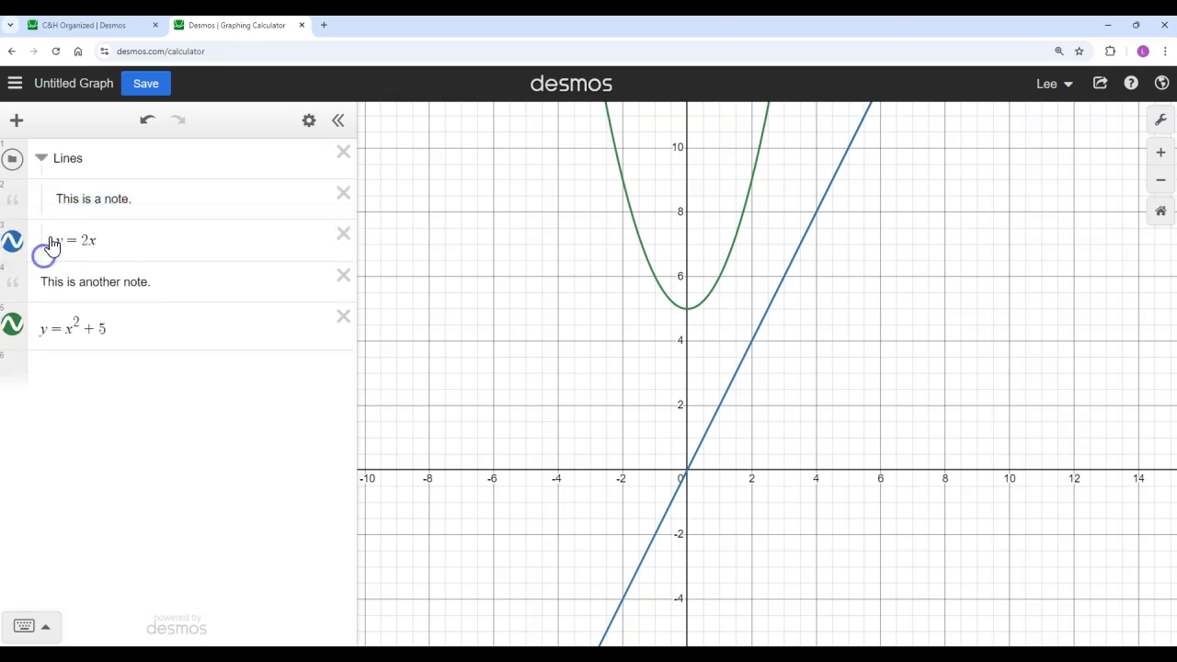
Collapse and expand the Lines folder, and switch its graph off and on in both the expanded and collapsed states
{"action": "left_click", "coordinate": [41, 160]}
{"action": "left_click", "coordinate": [41, 160]}
{"action": "left_click", "coordinate": [41, 160]}
{"action": "left_click", "coordinate": [41, 160]}
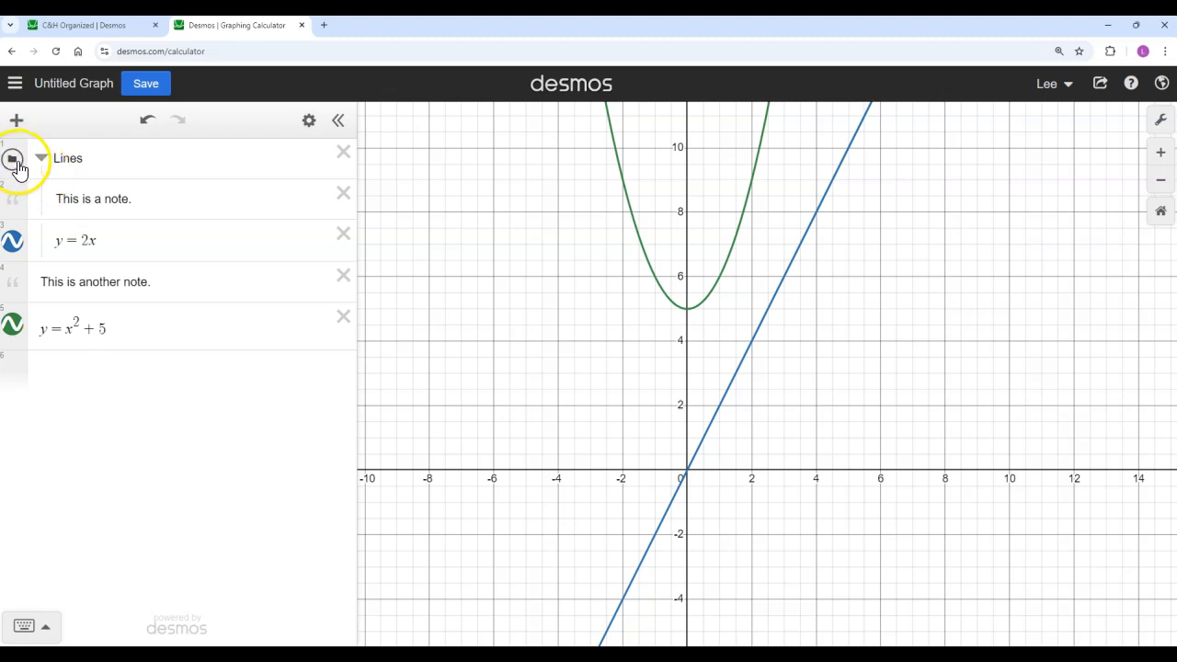
{"action": "left_click", "coordinate": [15, 160]}
{"action": "left_click", "coordinate": [14, 162]}
{"action": "left_click", "coordinate": [41, 160]}
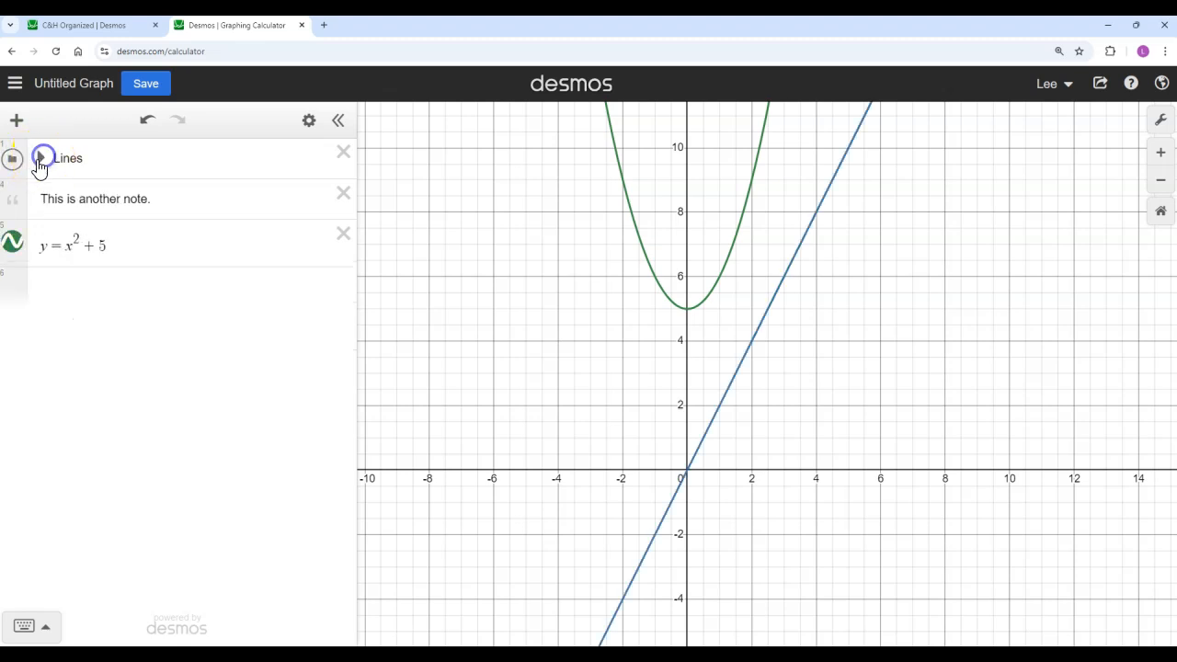
{"action": "left_click", "coordinate": [15, 161]}
{"action": "left_click", "coordinate": [15, 161]}
{"action": "left_click", "coordinate": [41, 161]}
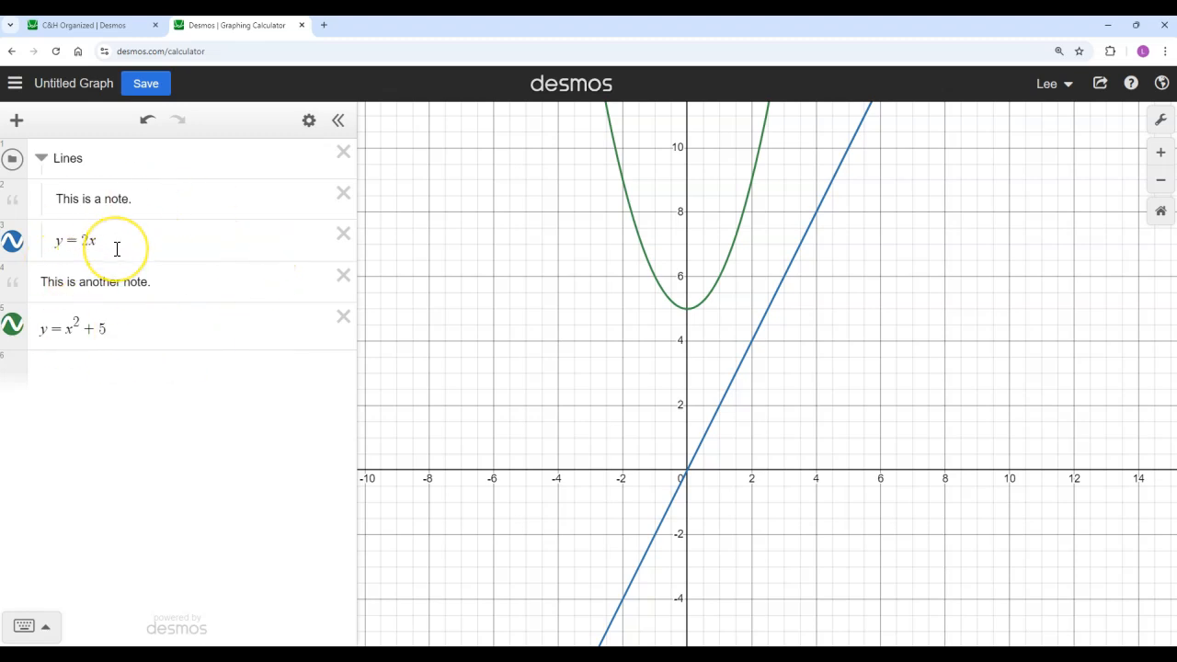
Collapse the Lines folder and add a "Parabola" folder containing the second note and y = x^2 + 5
{"action": "left_click", "coordinate": [42, 159]}
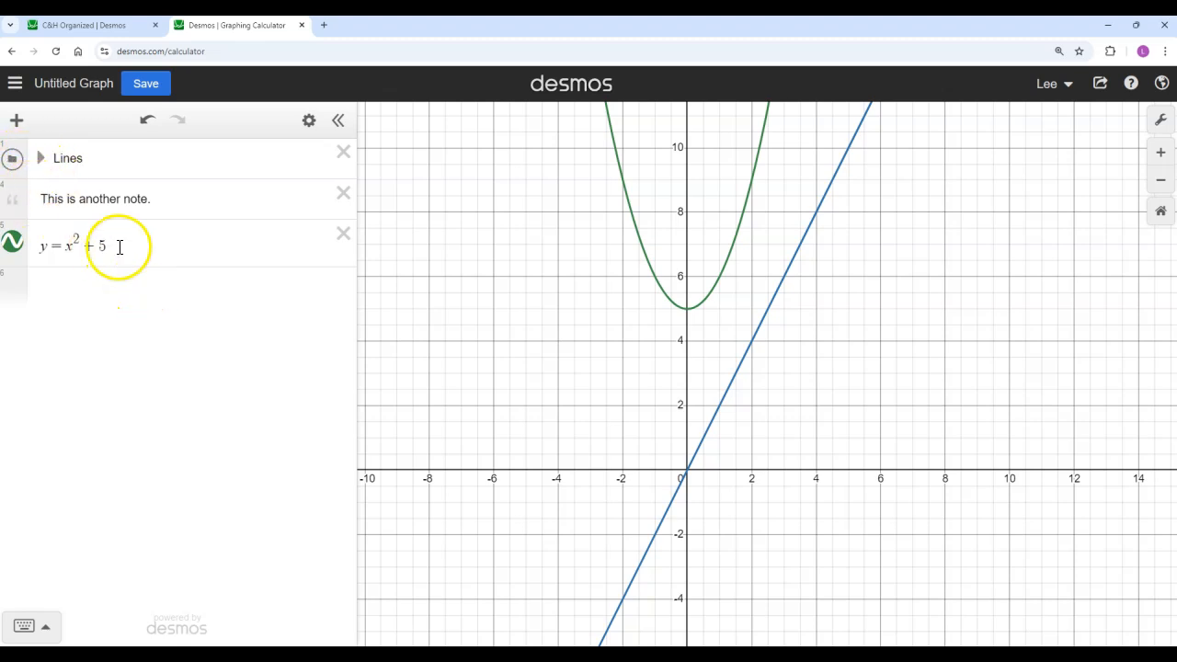
{"action": "left_click", "coordinate": [17, 121]}
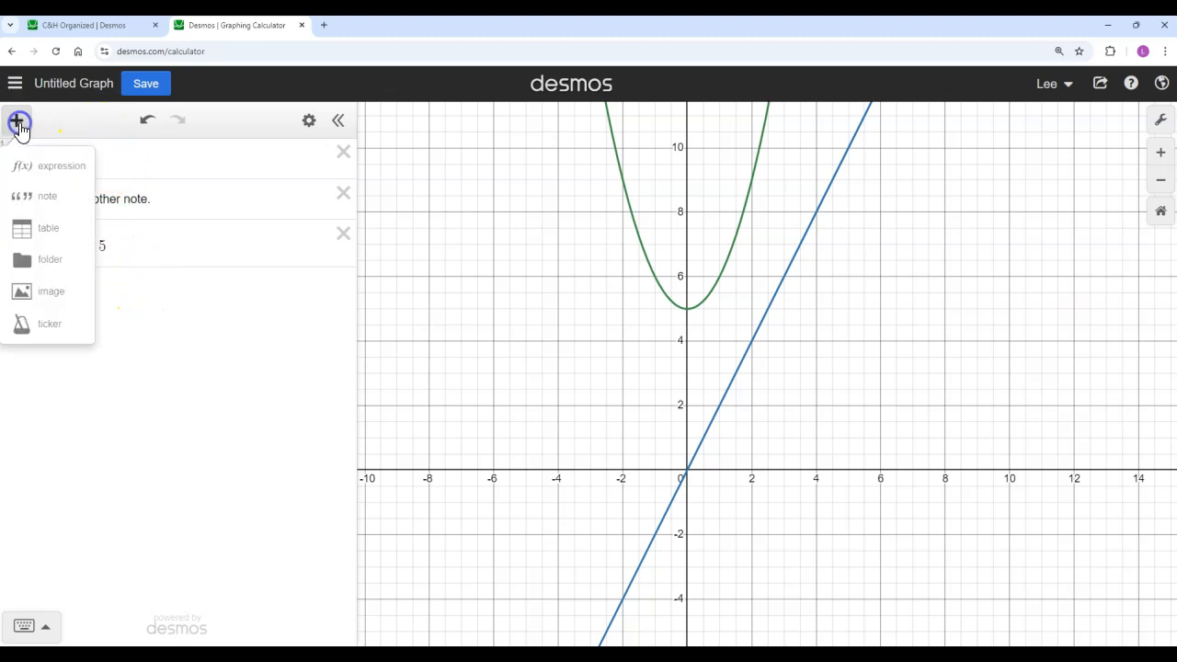
{"action": "left_click", "coordinate": [50, 260]}
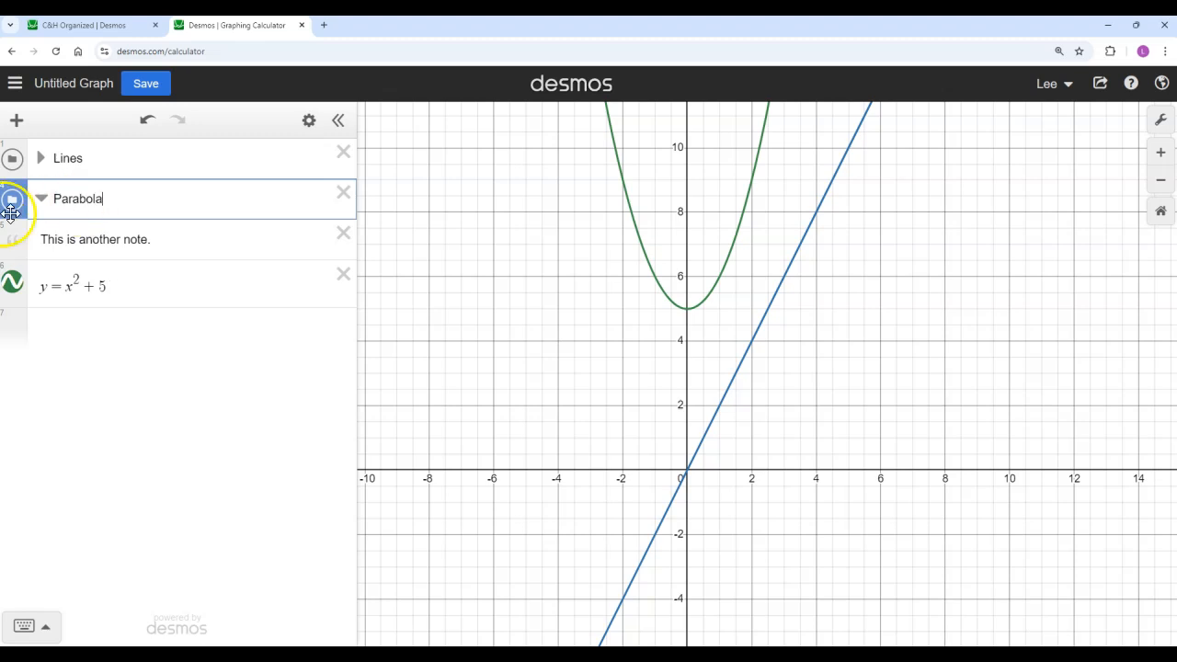
{"action": "left_click_drag", "start_coordinate": [18, 255], "coordinate": [33, 250]}
{"action": "left_click_drag", "start_coordinate": [16, 297], "coordinate": [35, 281]}
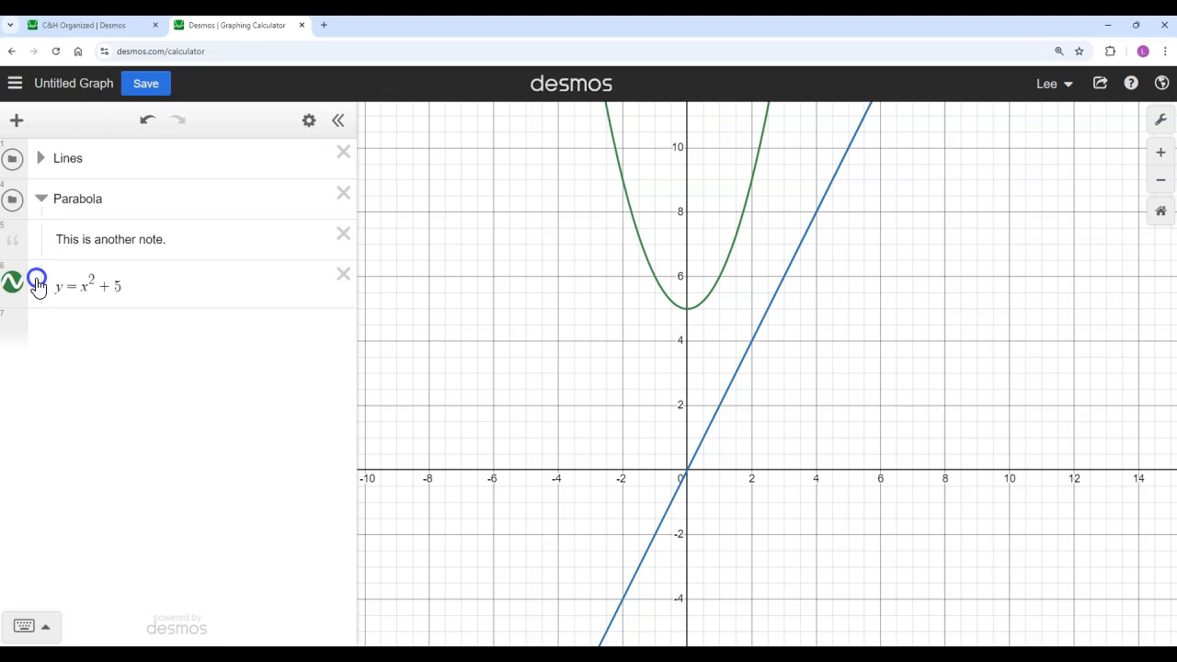
Collapse the Lines and Parabola folders and hide the graphs of both
{"action": "left_click", "coordinate": [39, 200]}
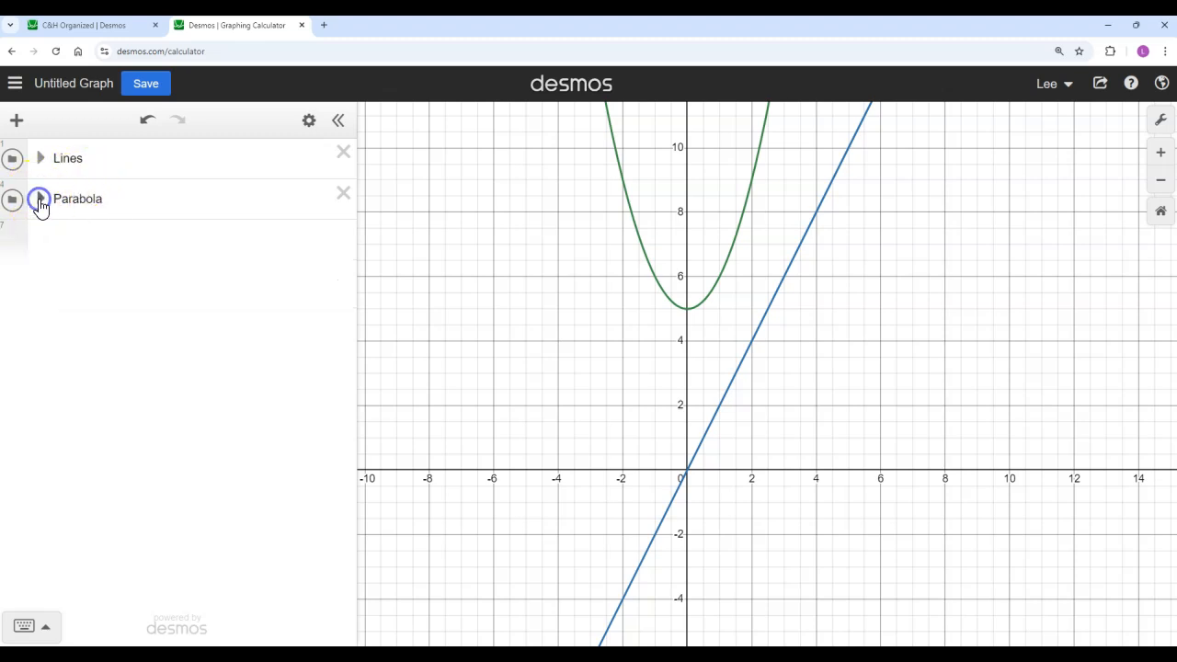
{"action": "left_click", "coordinate": [40, 199]}
{"action": "left_click", "coordinate": [41, 158]}
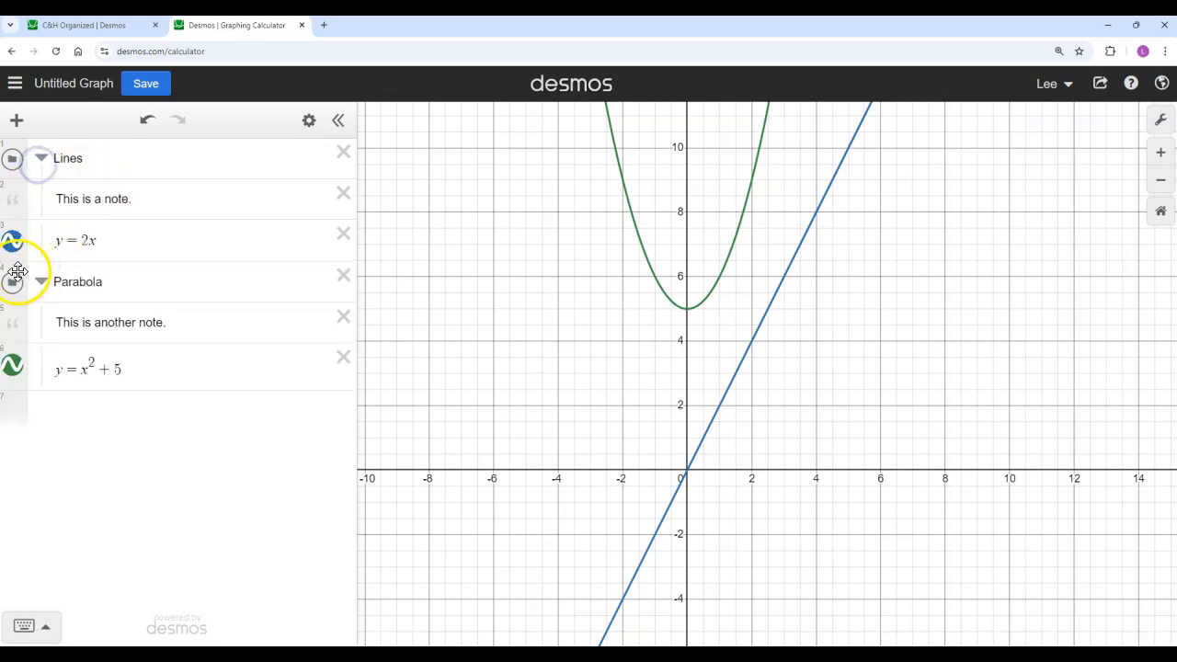
{"action": "left_click_drag", "start_coordinate": [17, 266], "coordinate": [167, 282]}
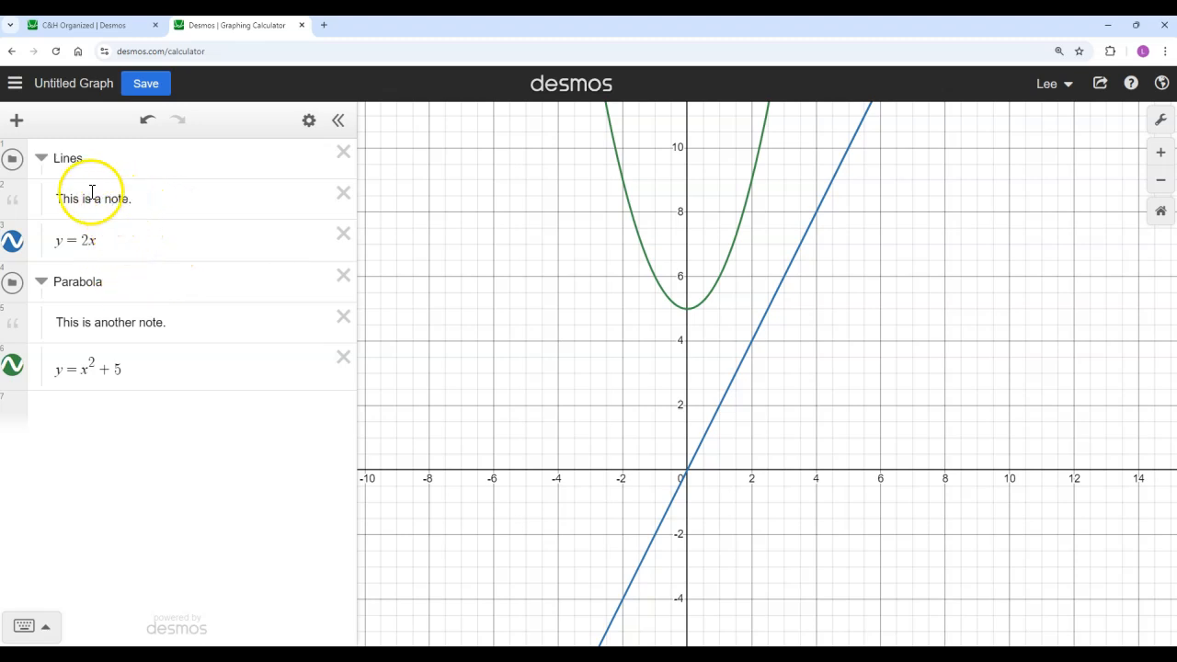
{"action": "left_click", "coordinate": [43, 159]}
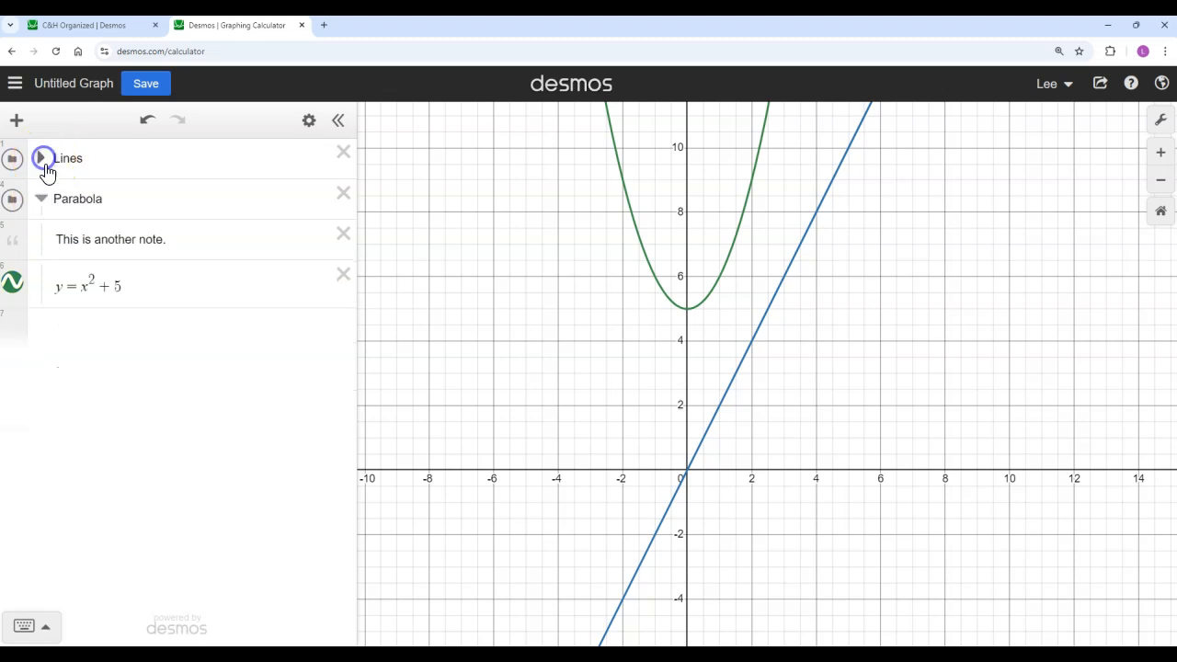
{"action": "left_click", "coordinate": [43, 200]}
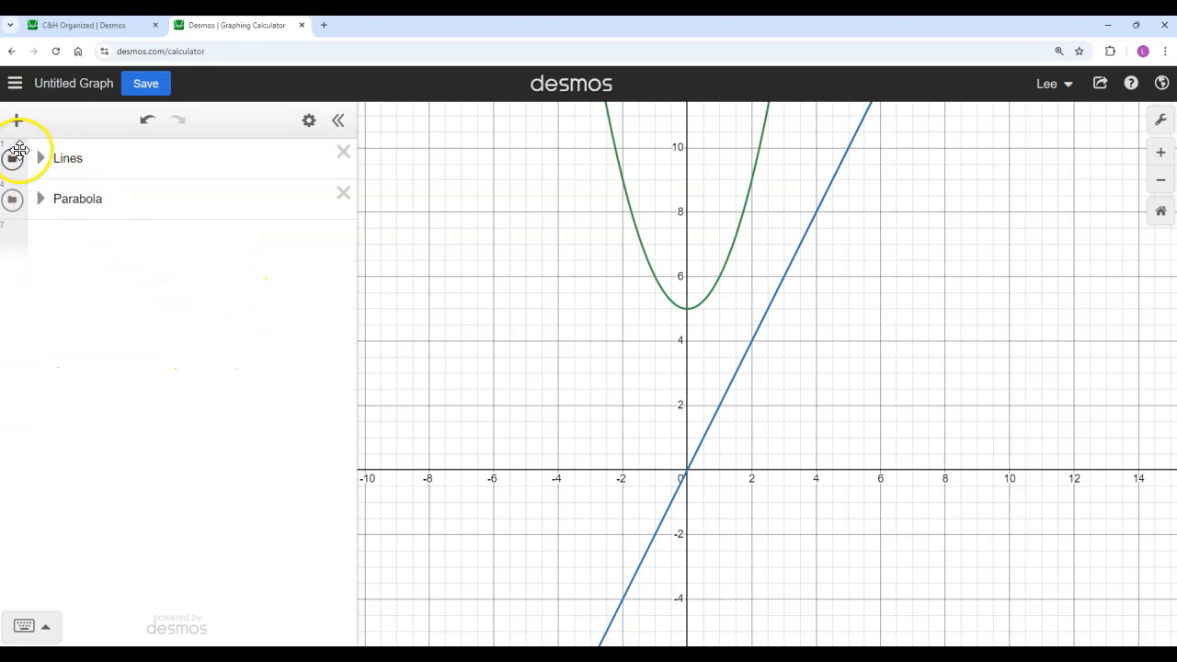
{"action": "left_click", "coordinate": [13, 162]}
{"action": "left_click", "coordinate": [11, 199]}
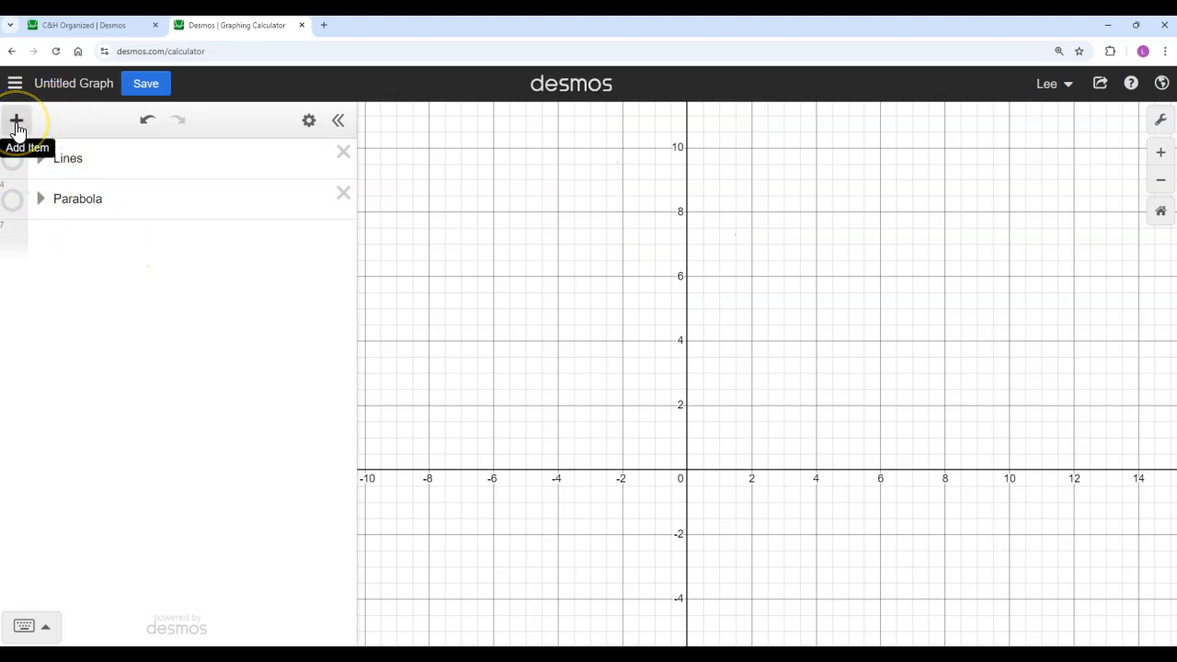
{"action": "left_click", "coordinate": [16, 122]}
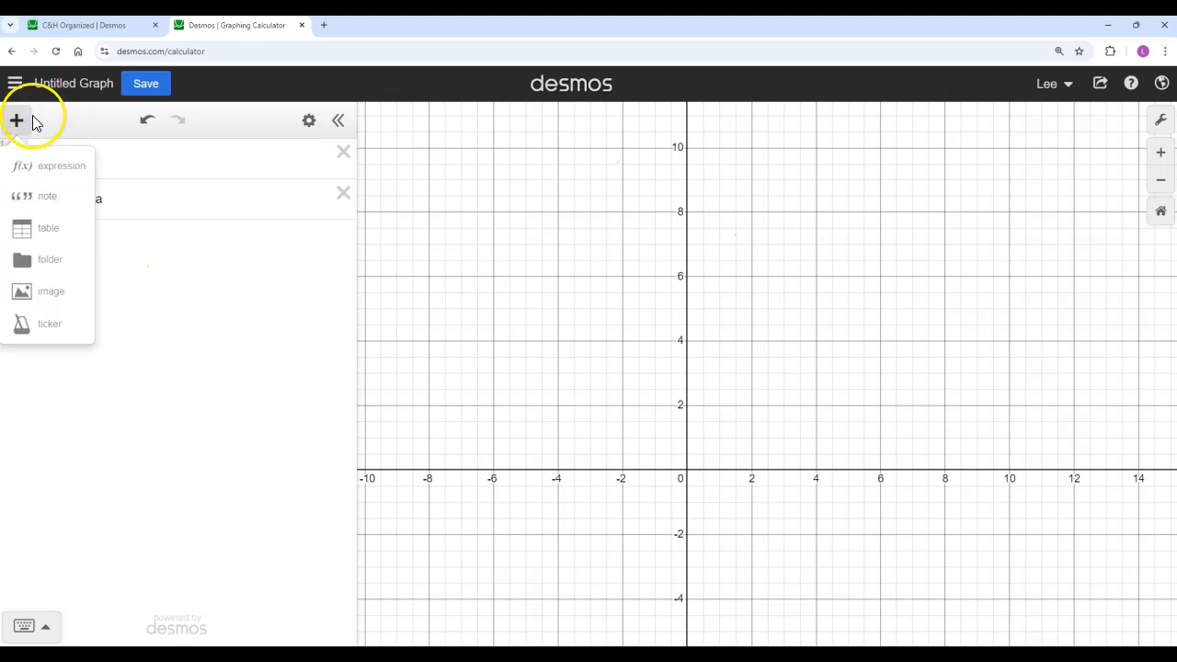
{"action": "left_click", "coordinate": [49, 301]}
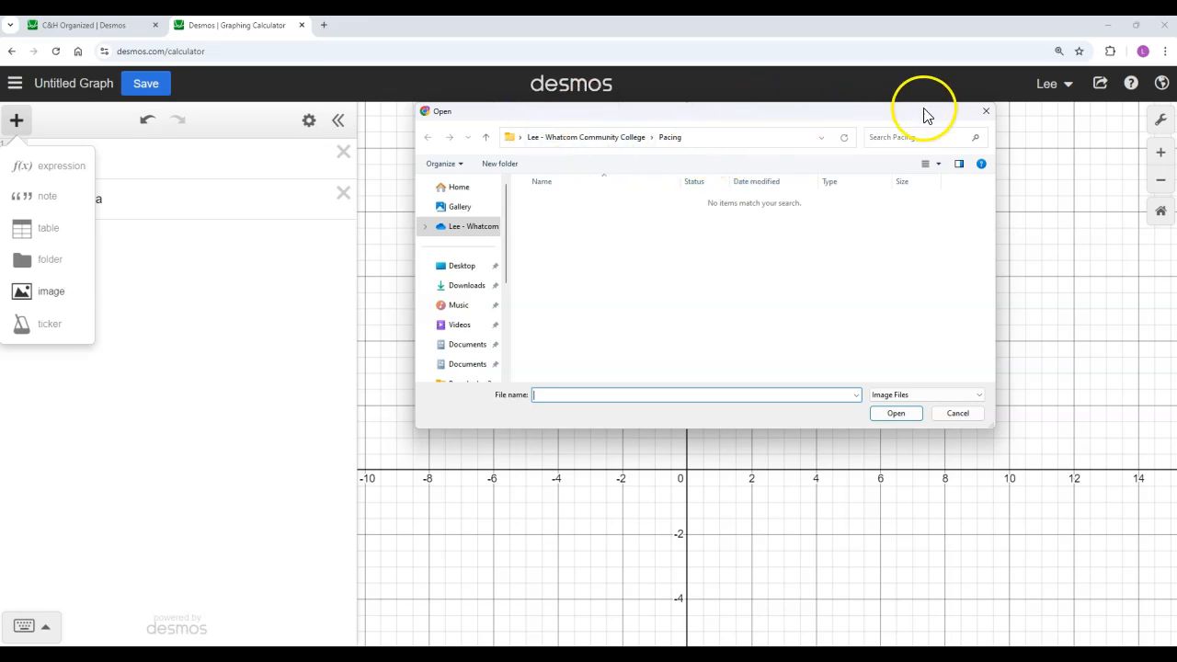
{"action": "left_click", "coordinate": [987, 112]}
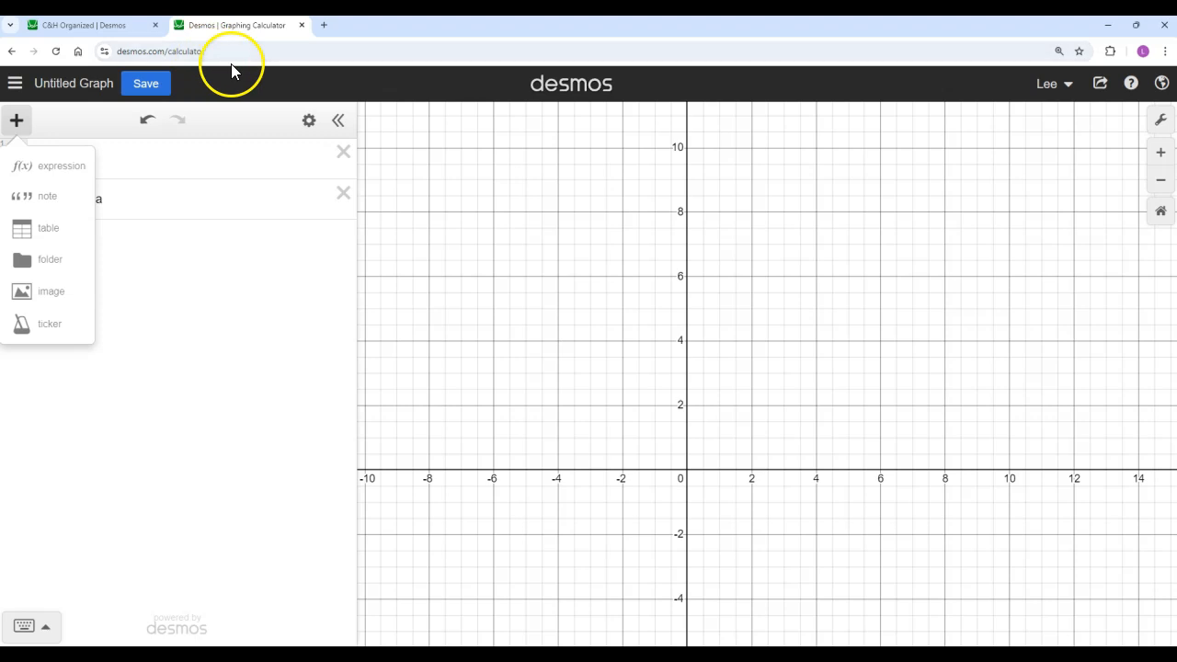
Search Google for "garfield png" in a new browser tab
{"action": "left_click", "coordinate": [325, 26]}
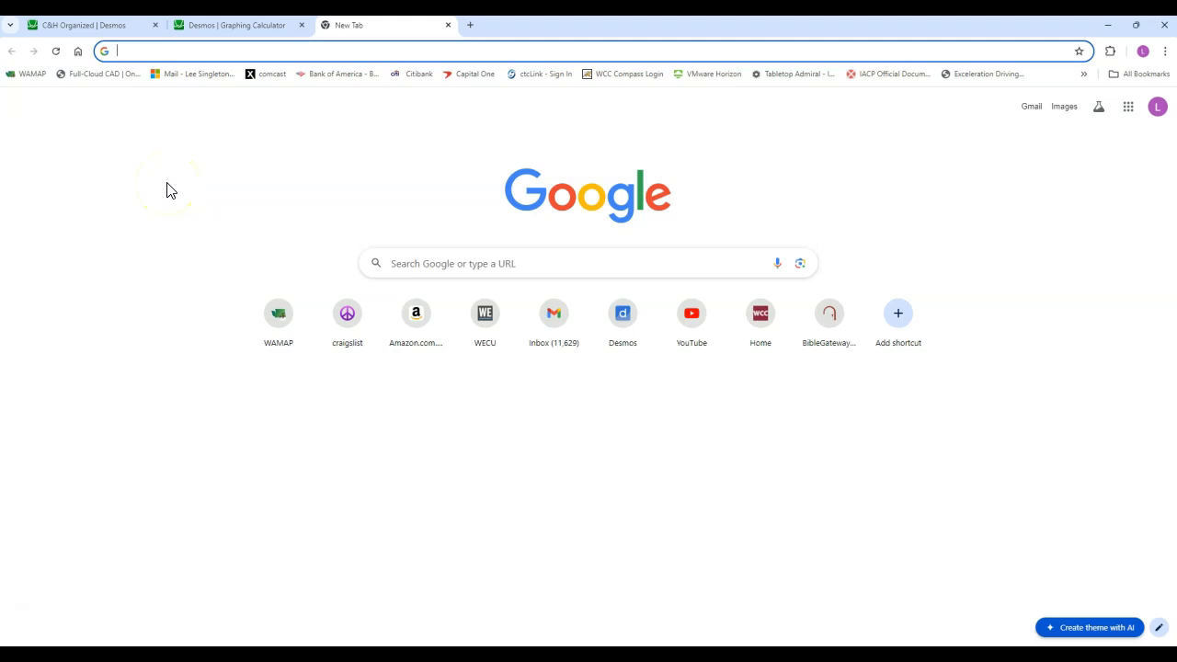
{"action": "left_click", "coordinate": [440, 259]}
{"action": "type", "text": "garfie"}
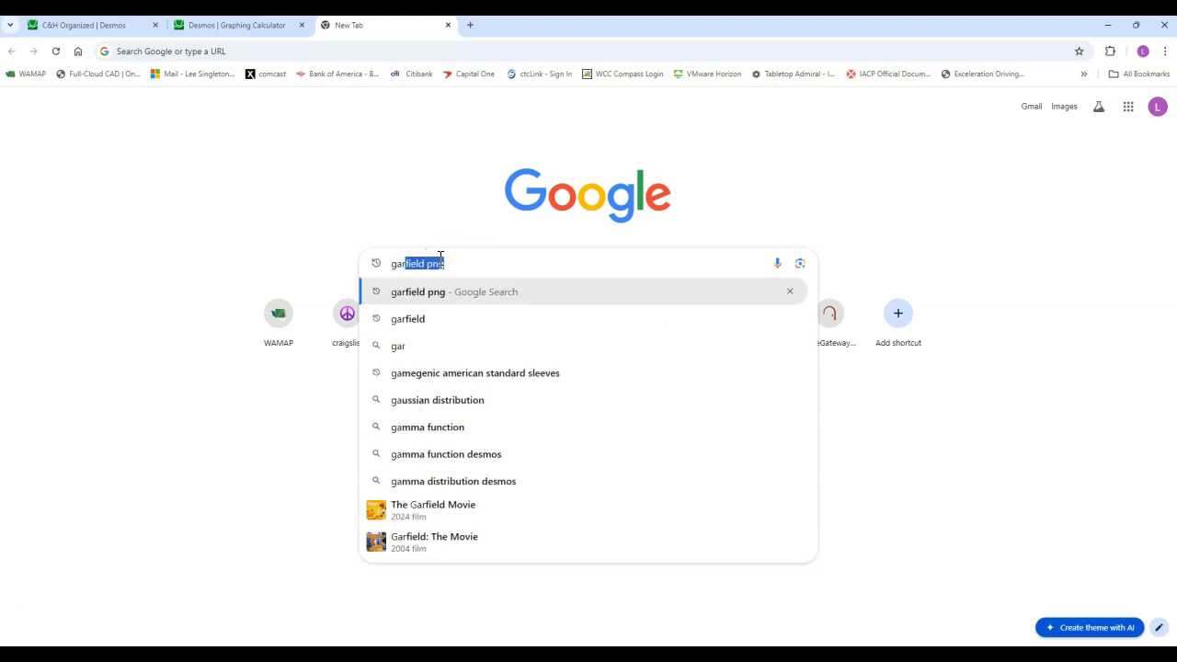
{"action": "type", "text": "ld pn"}
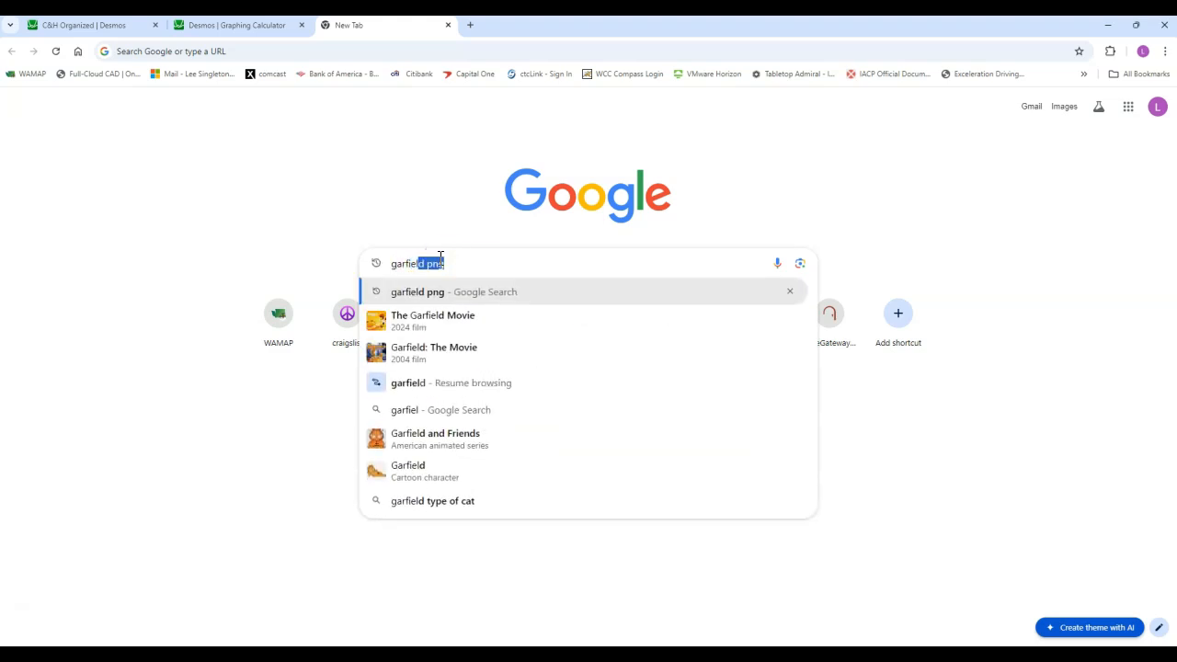
{"action": "type", "text": "g"}
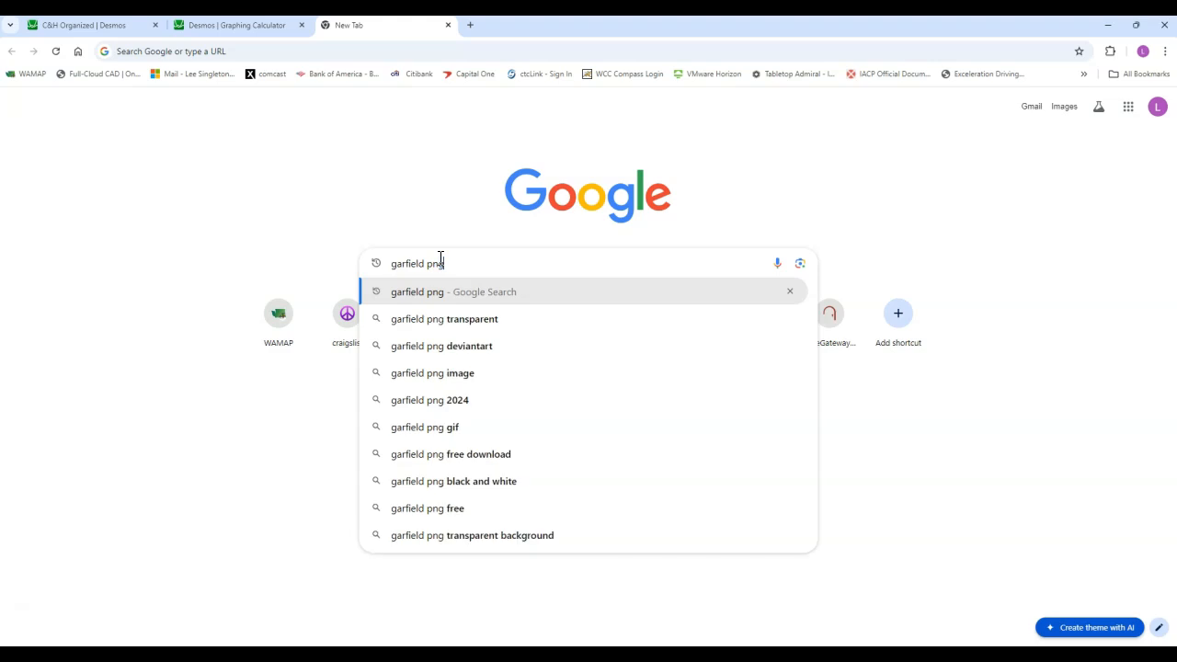
{"action": "key", "text": "Return"}
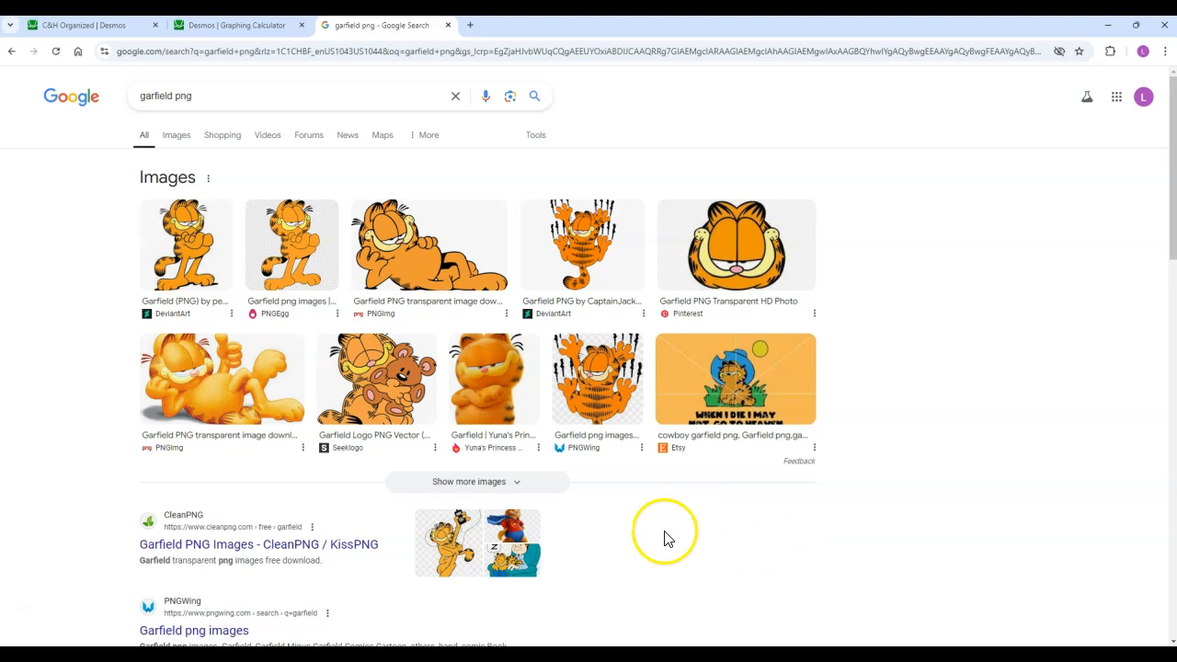
Open the PNGEgg Garfield result and save its image to Downloads as the PNG file png-clipart-garfield-garfield-illustration
{"action": "left_click", "coordinate": [296, 250]}
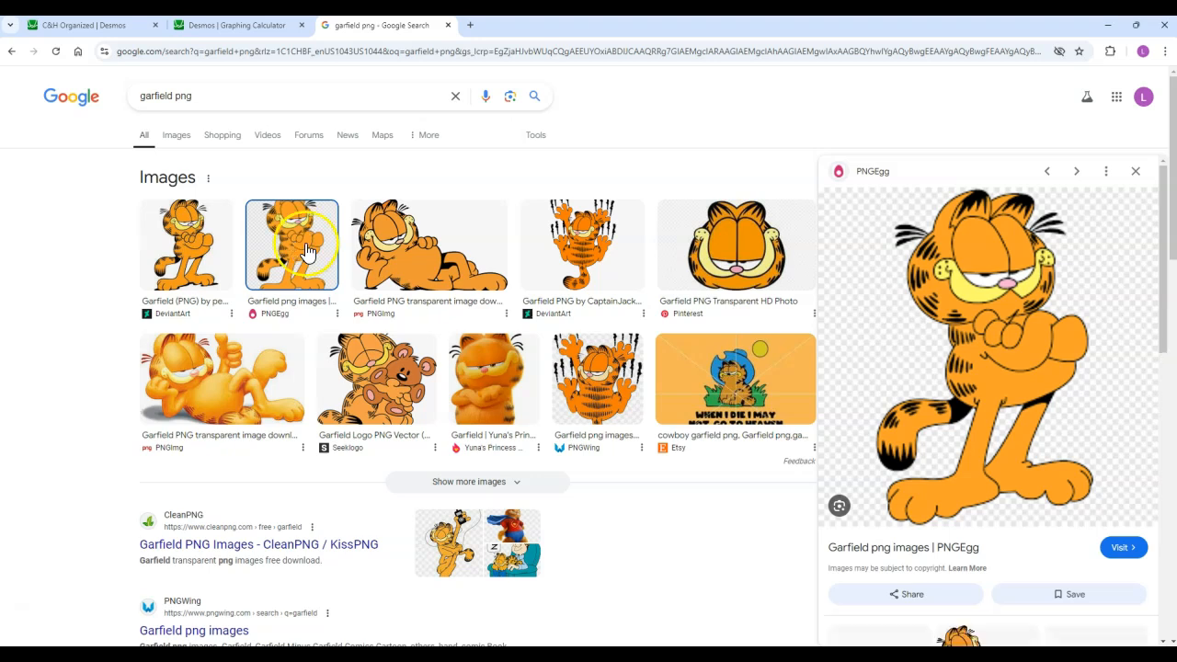
{"action": "right_click", "coordinate": [998, 352]}
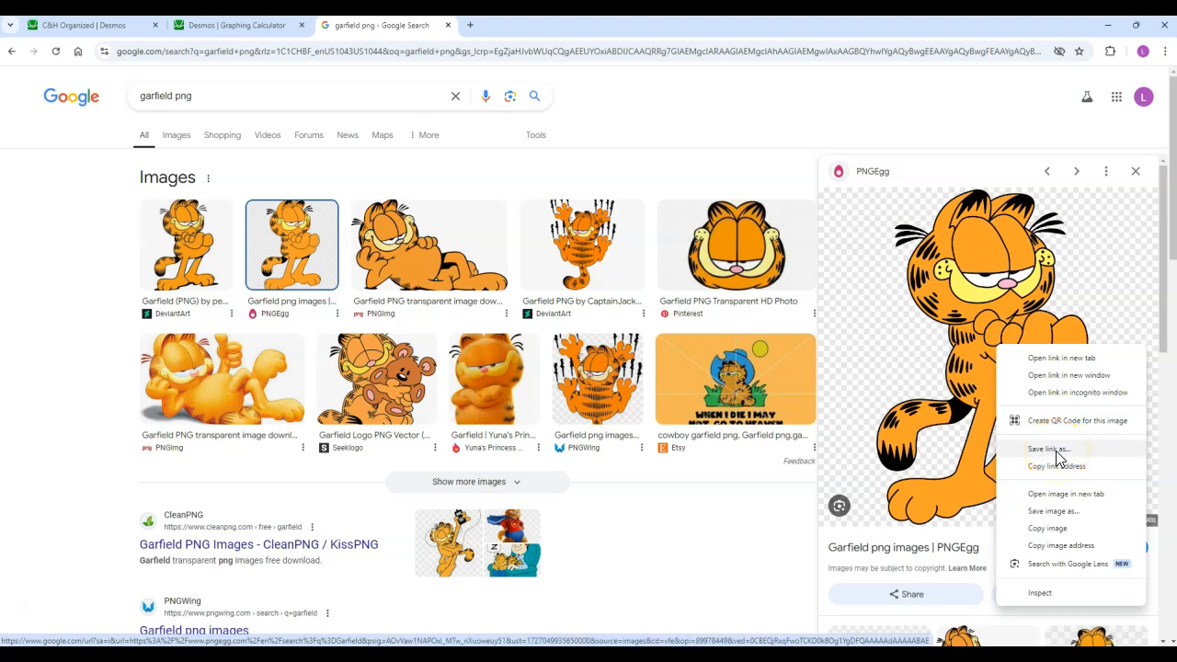
{"action": "left_click", "coordinate": [1056, 513]}
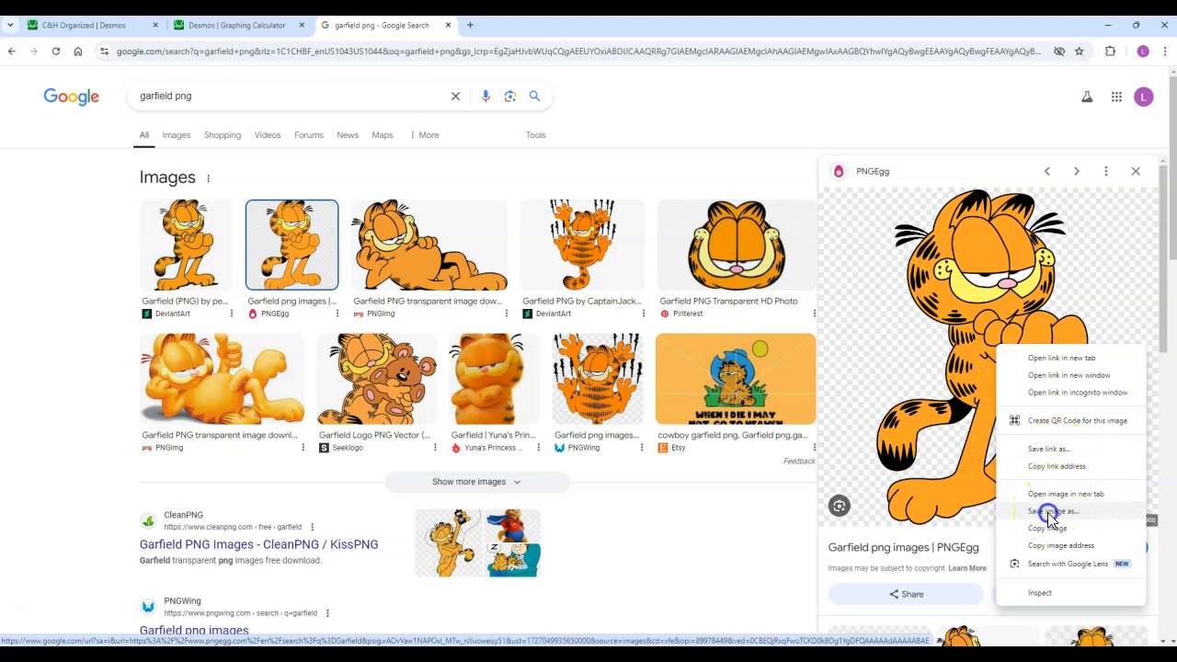
{"action": "left_click", "coordinate": [1049, 513]}
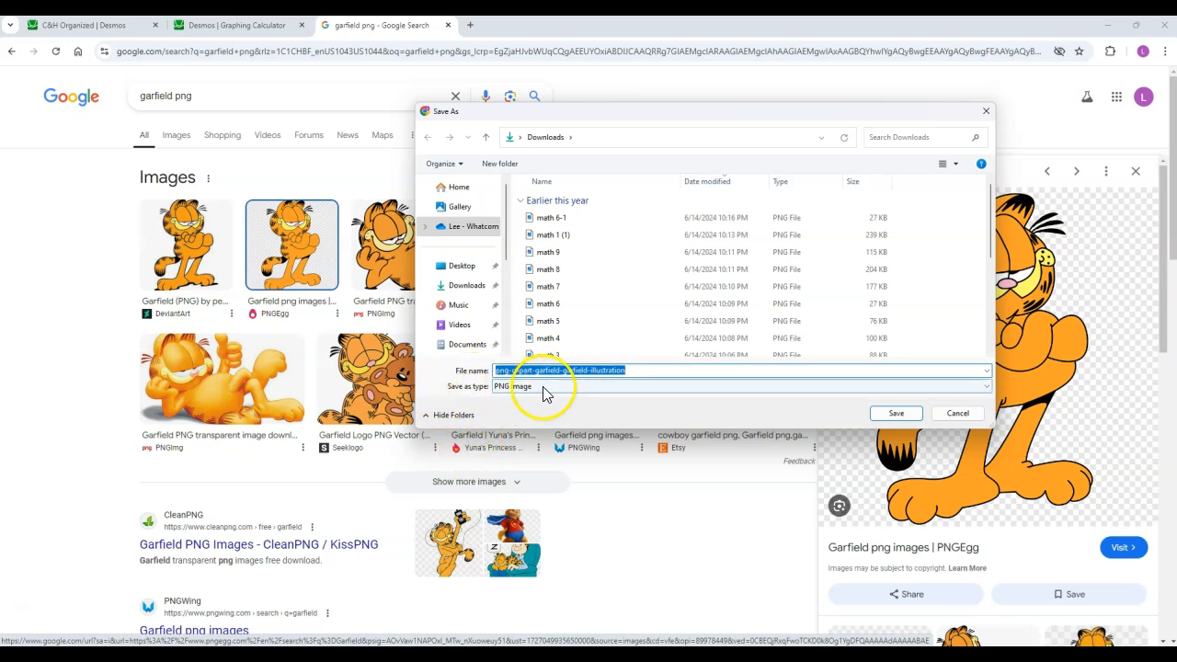
{"action": "left_click", "coordinate": [546, 391]}
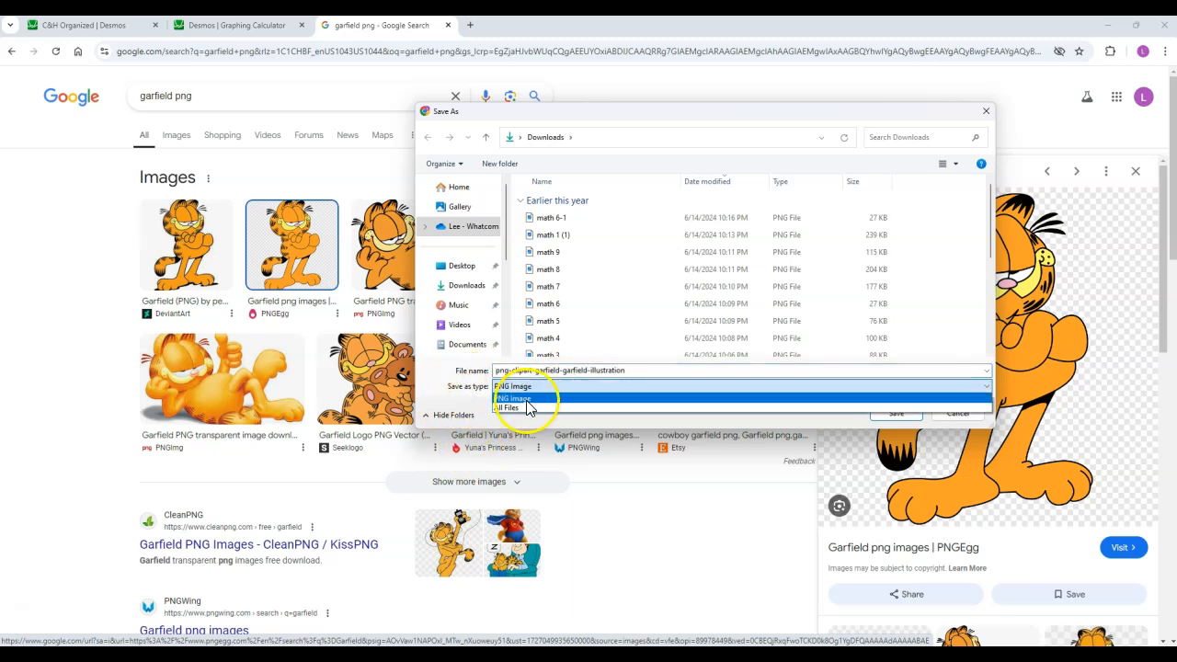
{"action": "left_click", "coordinate": [543, 387]}
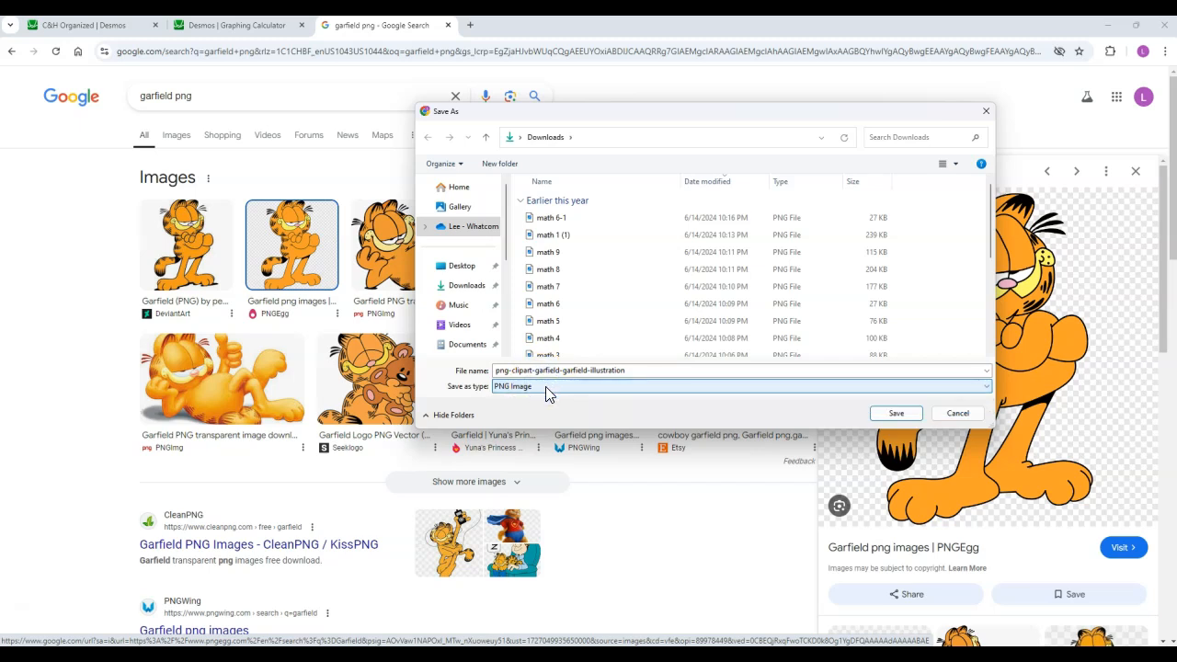
{"action": "left_click", "coordinate": [542, 390]}
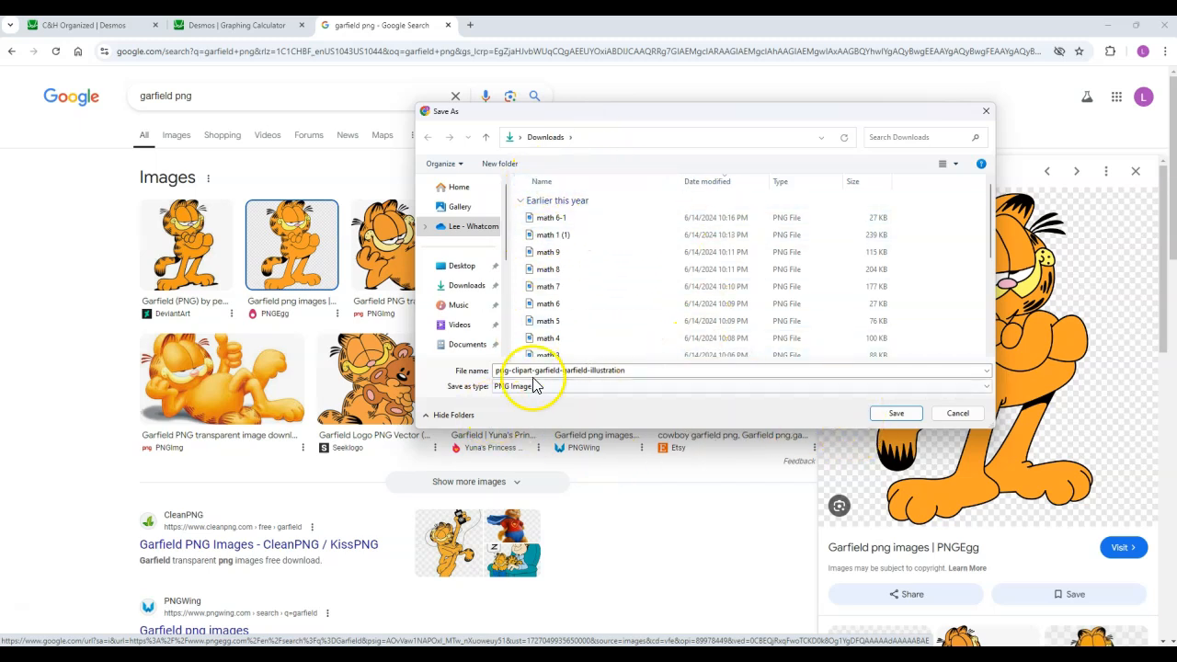
{"action": "left_click", "coordinate": [894, 413]}
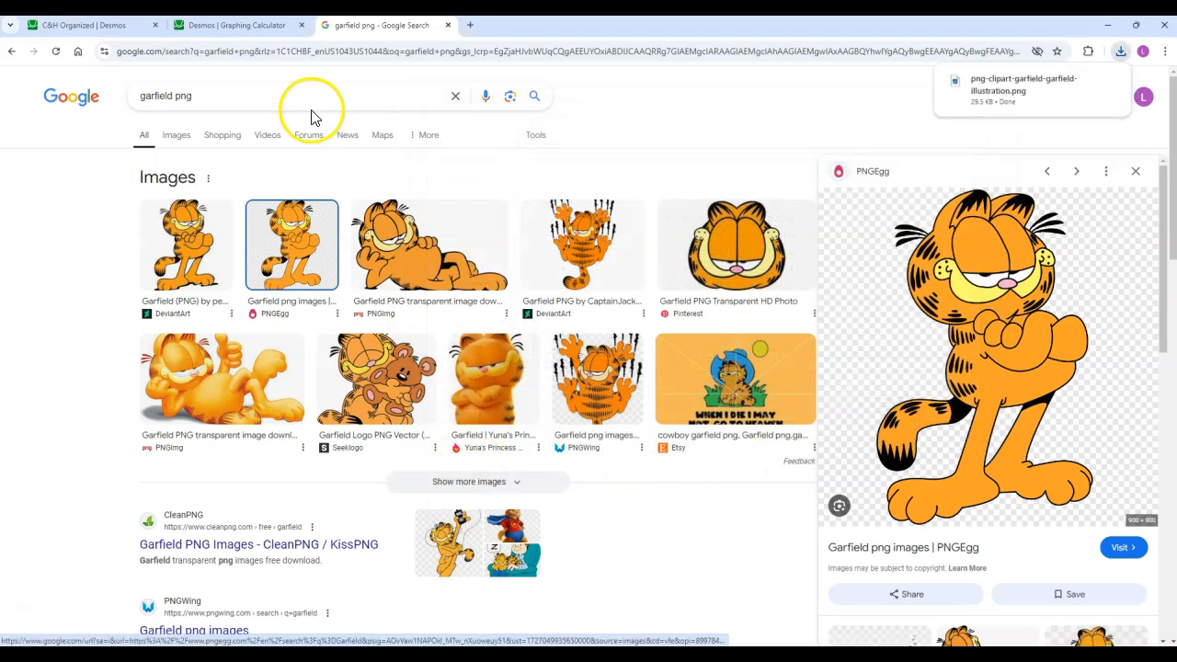
Return to the Desmos graph and insert the image png-clipart-garfield-garfield-illustration from Downloads
{"action": "left_click", "coordinate": [256, 27]}
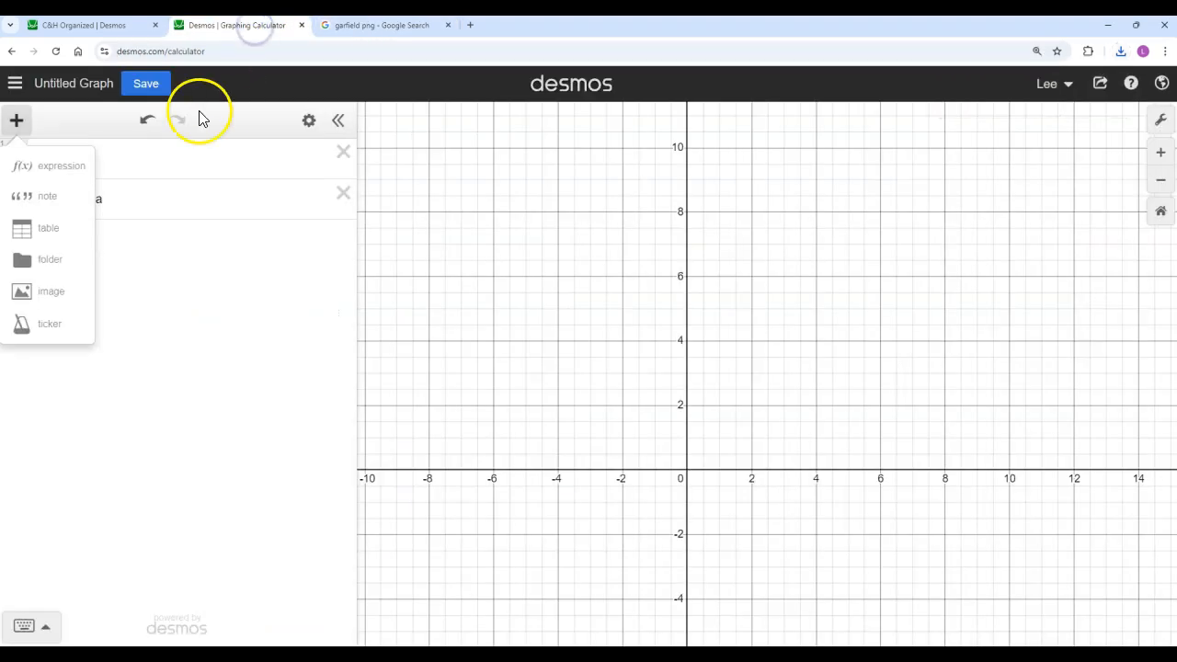
{"action": "left_click", "coordinate": [21, 121]}
{"action": "left_click", "coordinate": [21, 122]}
{"action": "left_click", "coordinate": [28, 294]}
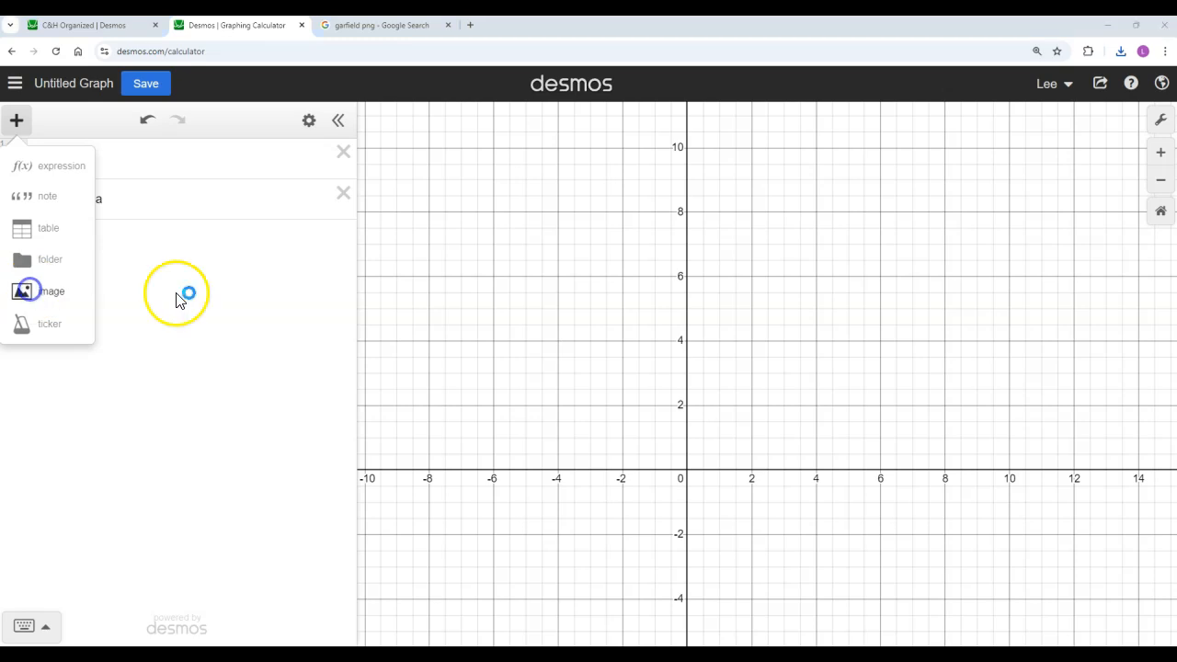
{"action": "left_click", "coordinate": [480, 286]}
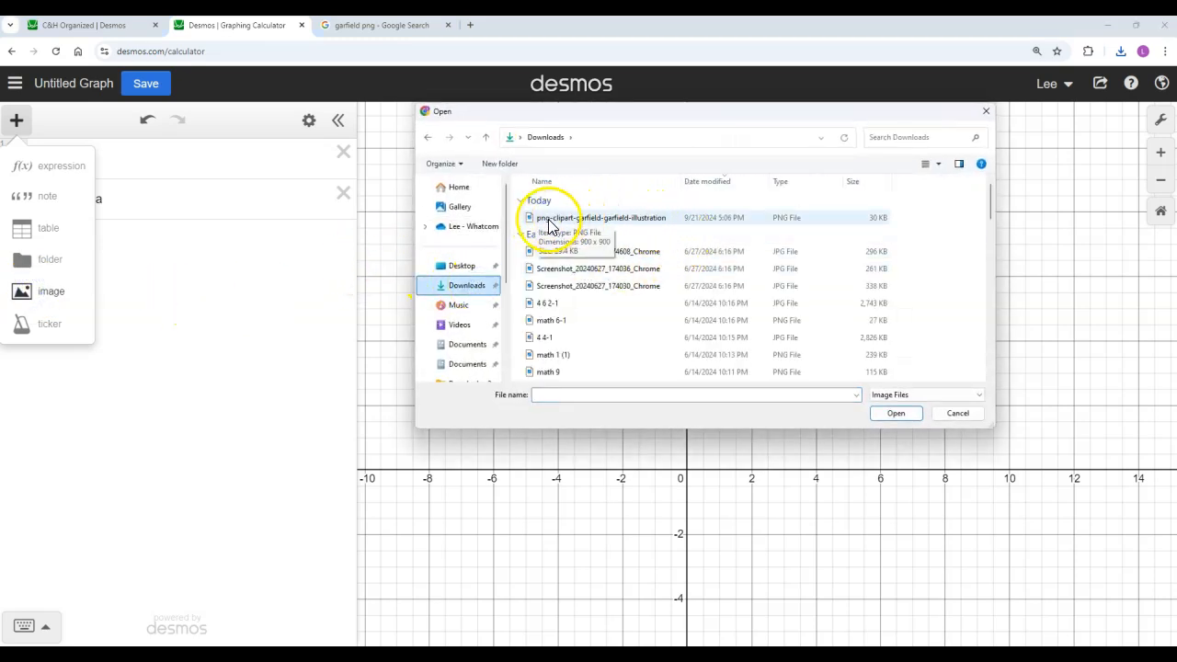
{"action": "left_click", "coordinate": [596, 221]}
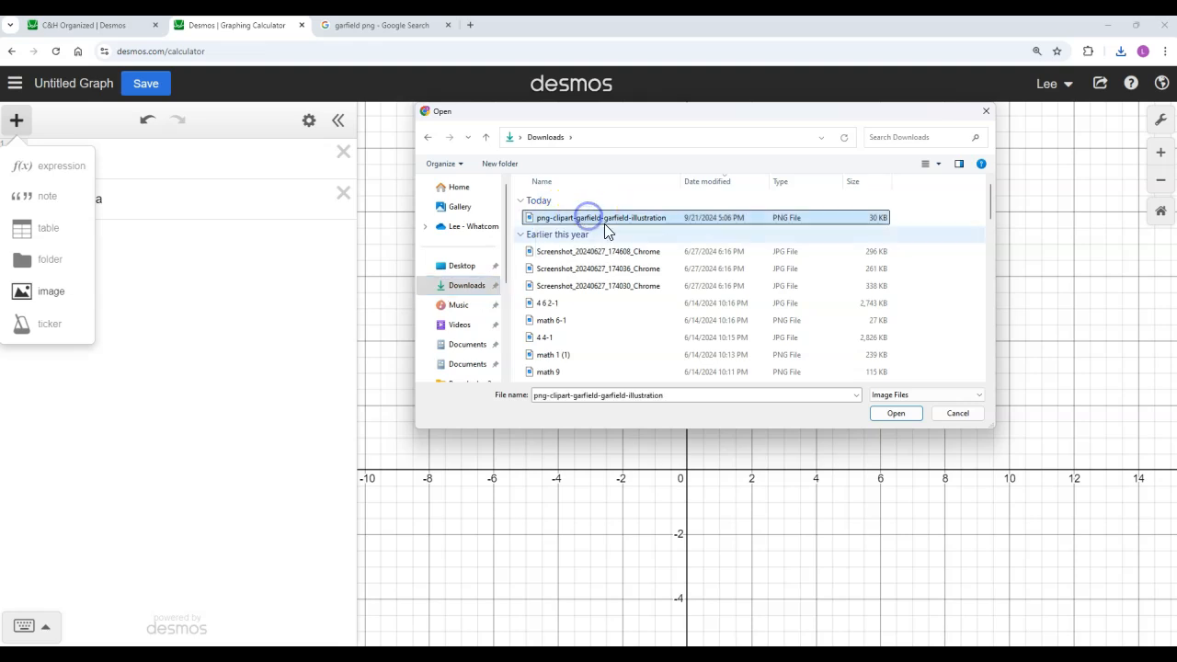
{"action": "left_click", "coordinate": [888, 414]}
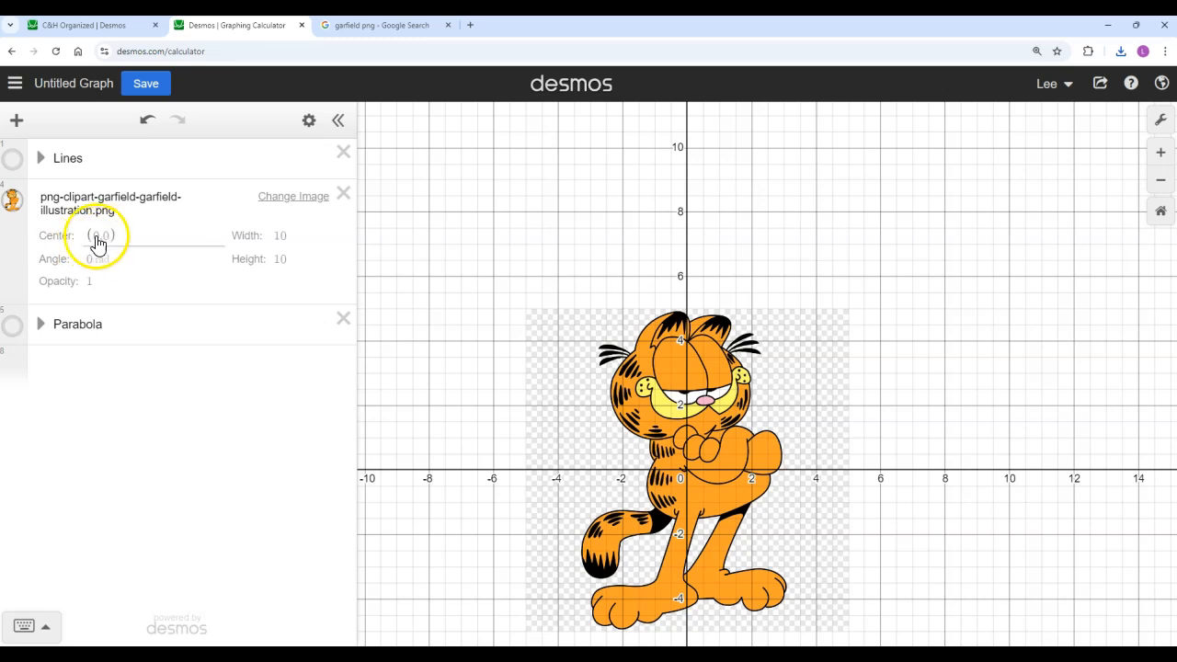
Move the Garfield image slightly off the origin and set its center to (0,0)
{"action": "left_click_drag", "start_coordinate": [694, 425], "coordinate": [702, 378]}
{"action": "left_click", "coordinate": [555, 293]}
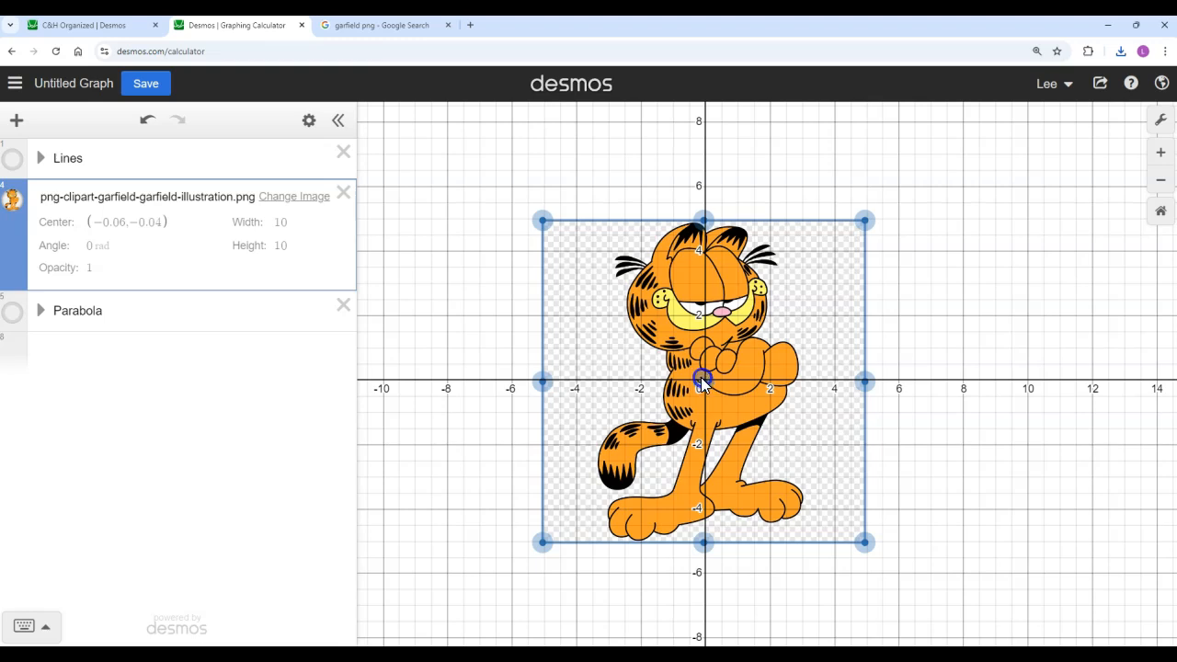
{"action": "left_click", "coordinate": [115, 221]}
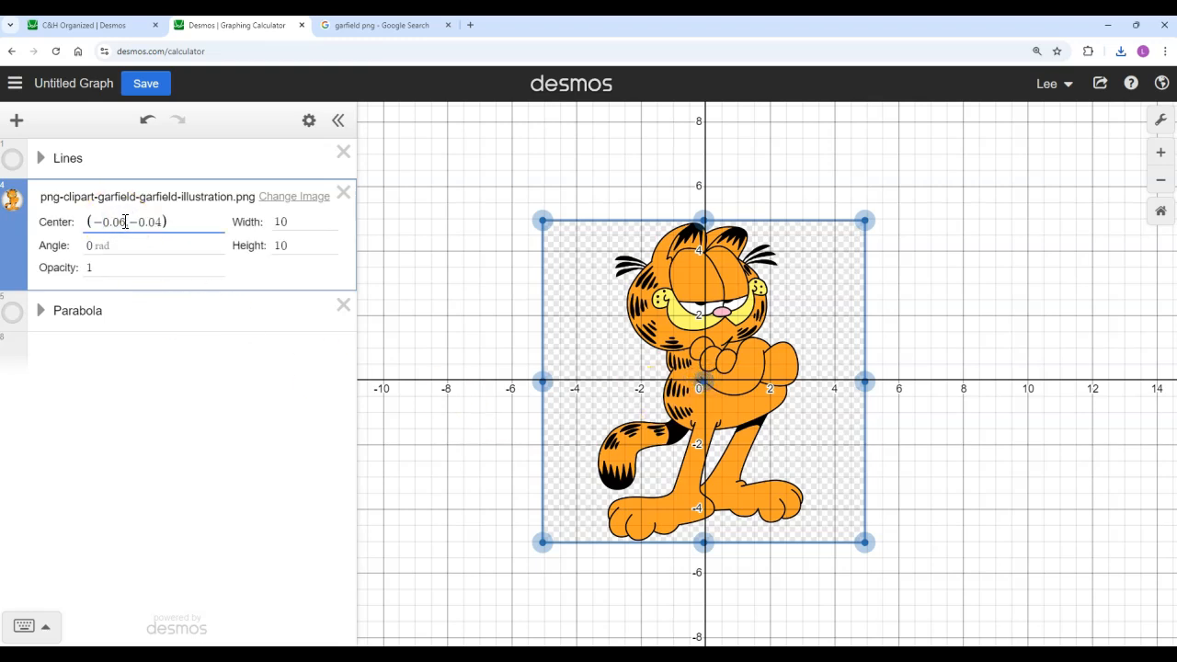
{"action": "key", "text": "BackSpace"}
{"action": "key", "text": "BackSpace"}
{"action": "key", "text": "BackSpace"}
{"action": "key", "text": "BackSpace"}
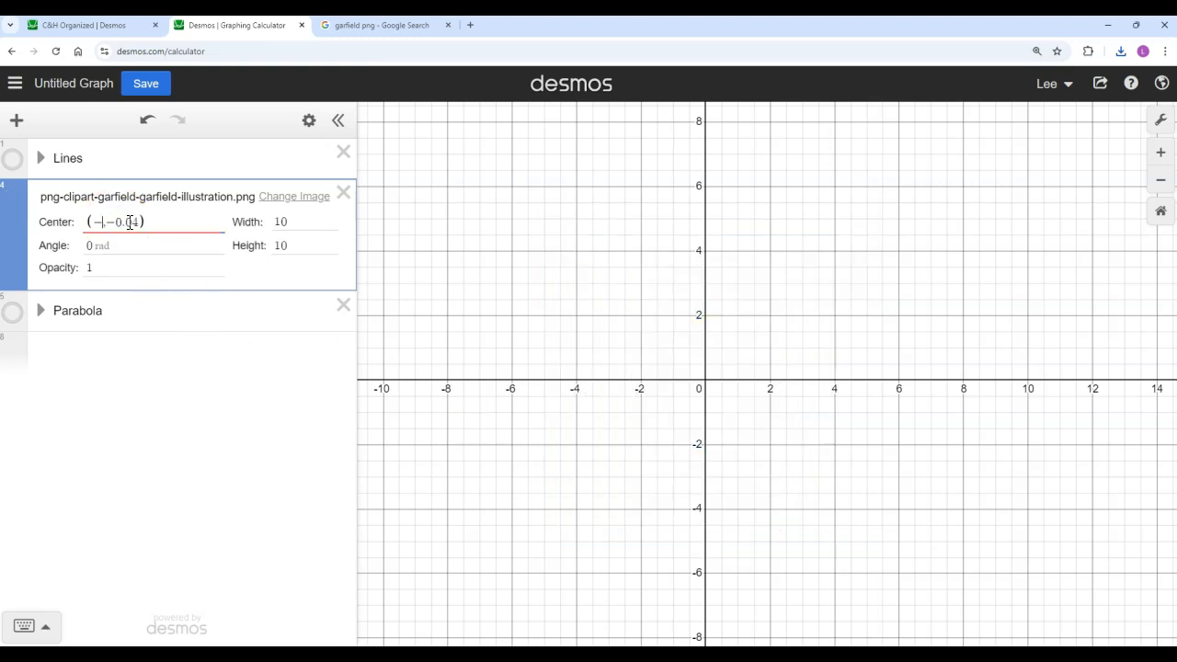
{"action": "type", "text": "0,"}
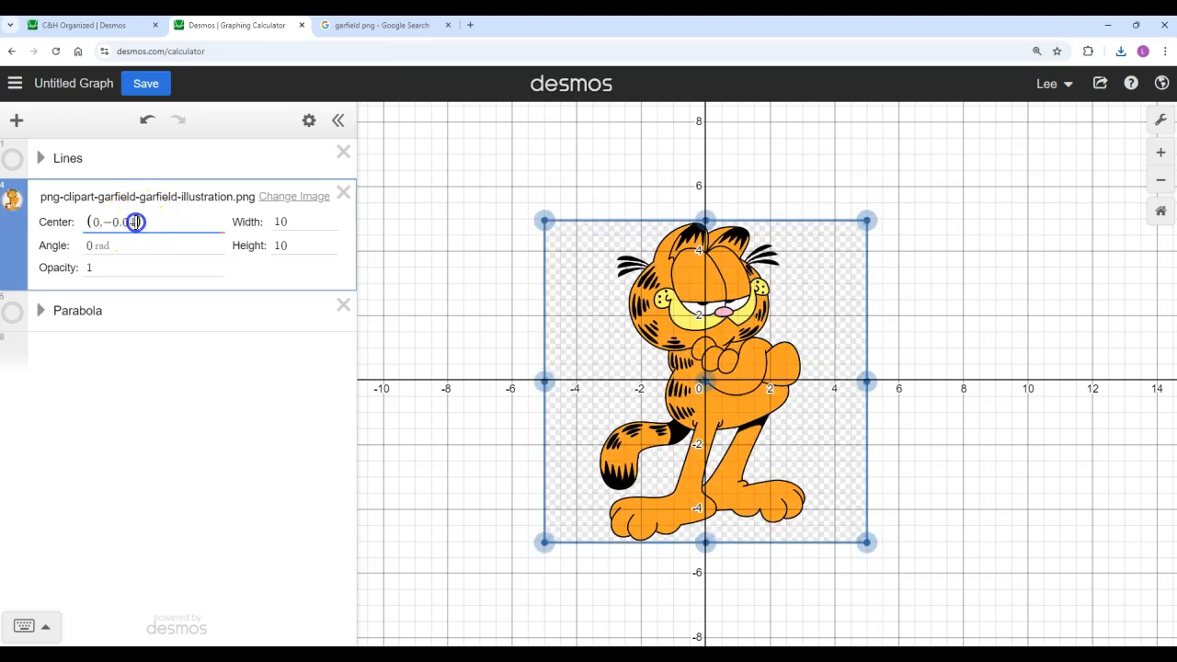
{"action": "type", "text": "0"}
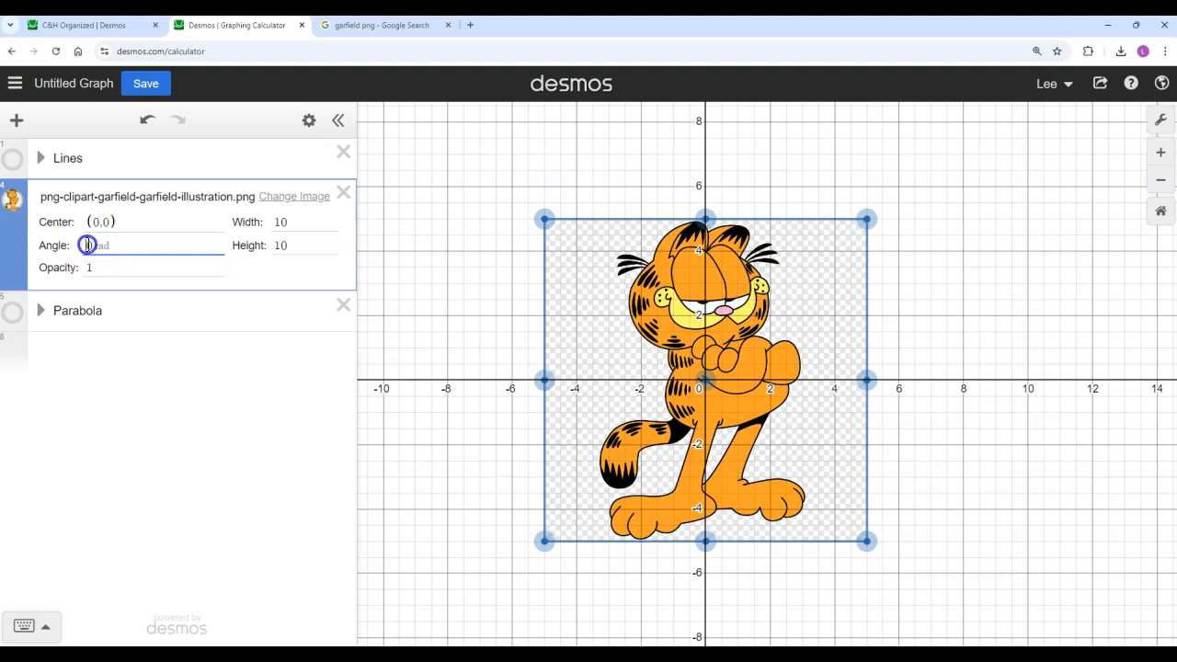
Try a rotation angle of 12 rad on the image and set the angle back to 0 rad
{"action": "type", "text": "12"}
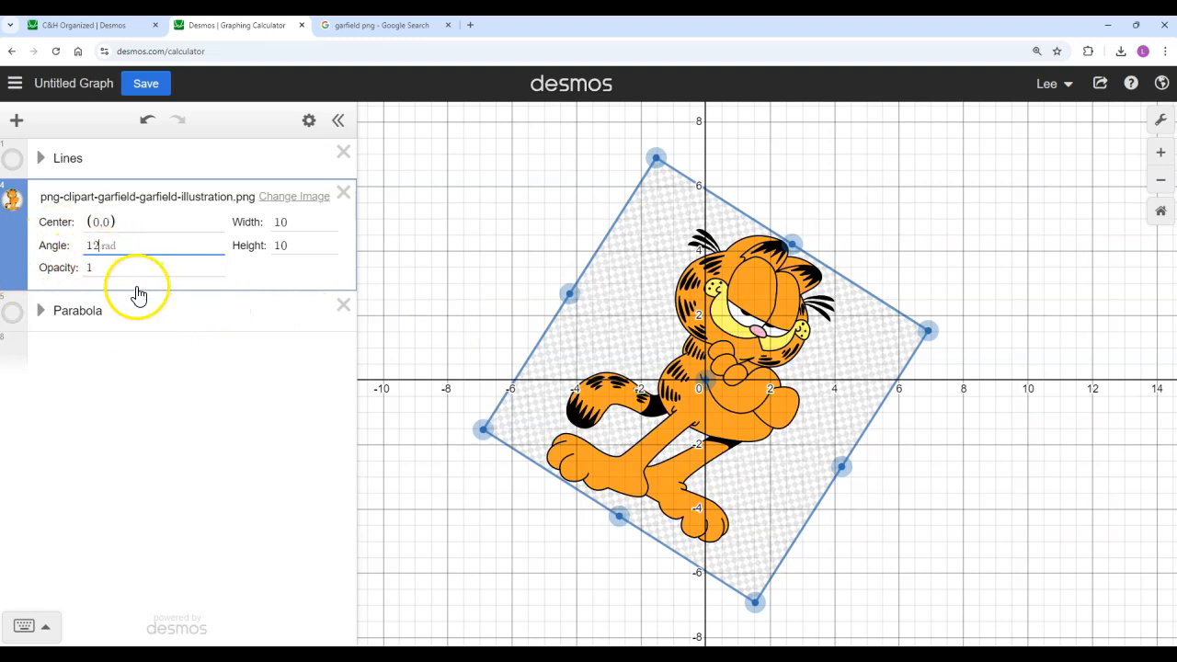
{"action": "key", "text": "BackSpace"}
{"action": "key", "text": "BackSpace"}
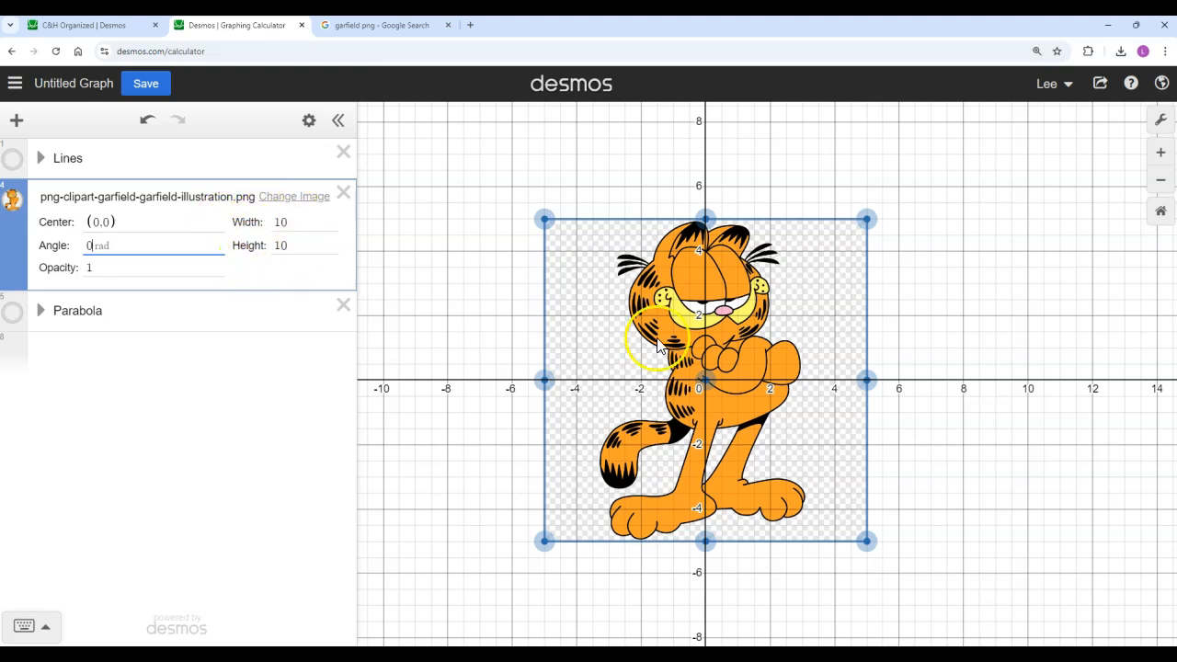
Resize the image by its handles to about 8.86 wide and 8.76 high, and set its width to 8.76
{"action": "left_click_drag", "start_coordinate": [546, 545], "coordinate": [557, 515]}
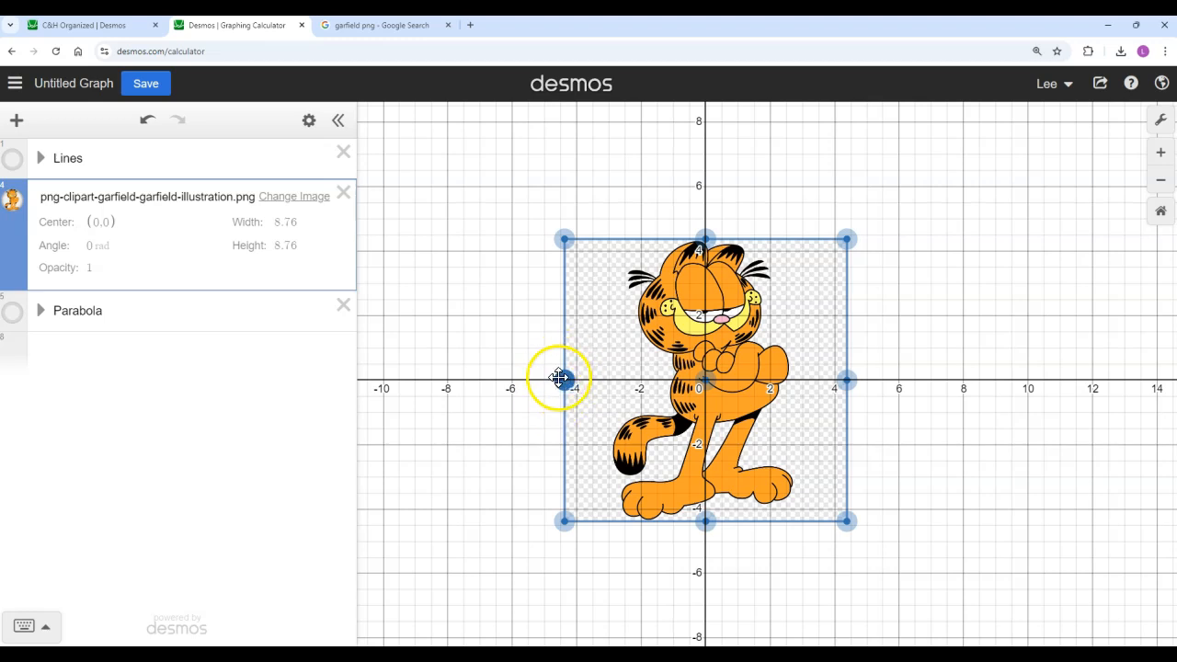
{"action": "mouse_move", "coordinate": [568, 383]}
{"action": "left_mouse_down"}
{"action": "mouse_move", "coordinate": [433, 400]}
{"action": "mouse_move", "coordinate": [569, 393]}
{"action": "left_mouse_up"}
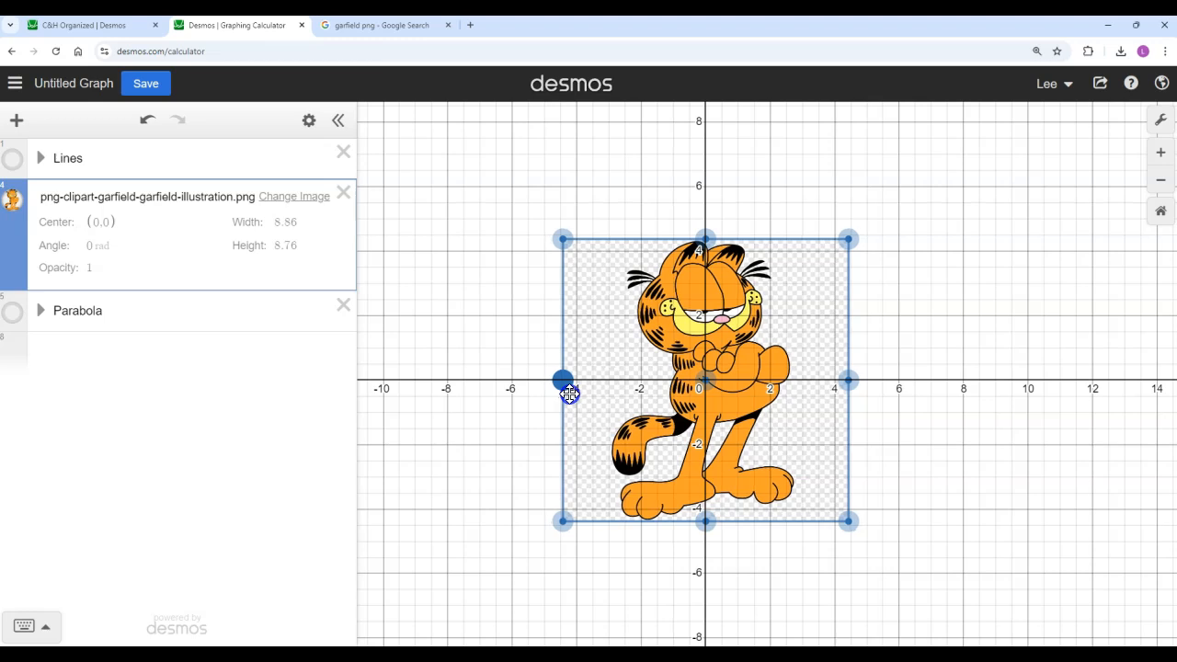
{"action": "left_click", "coordinate": [293, 222]}
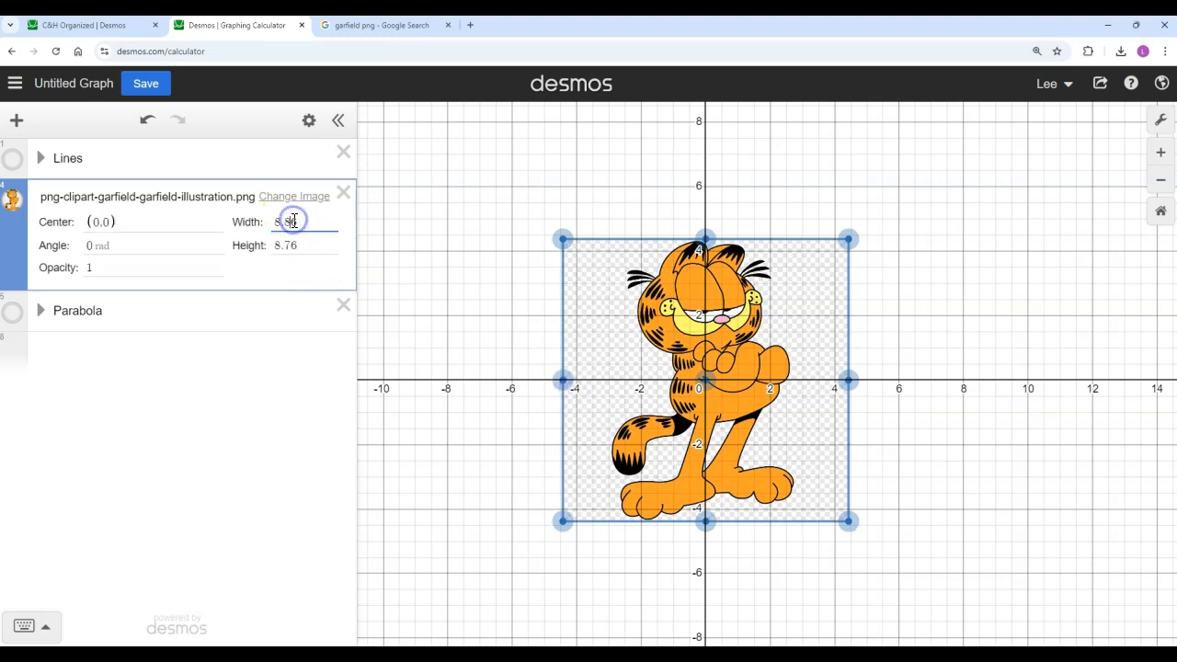
{"action": "key", "text": "BackSpace"}
{"action": "key", "text": "BackSpace"}
{"action": "type", "text": "76"}
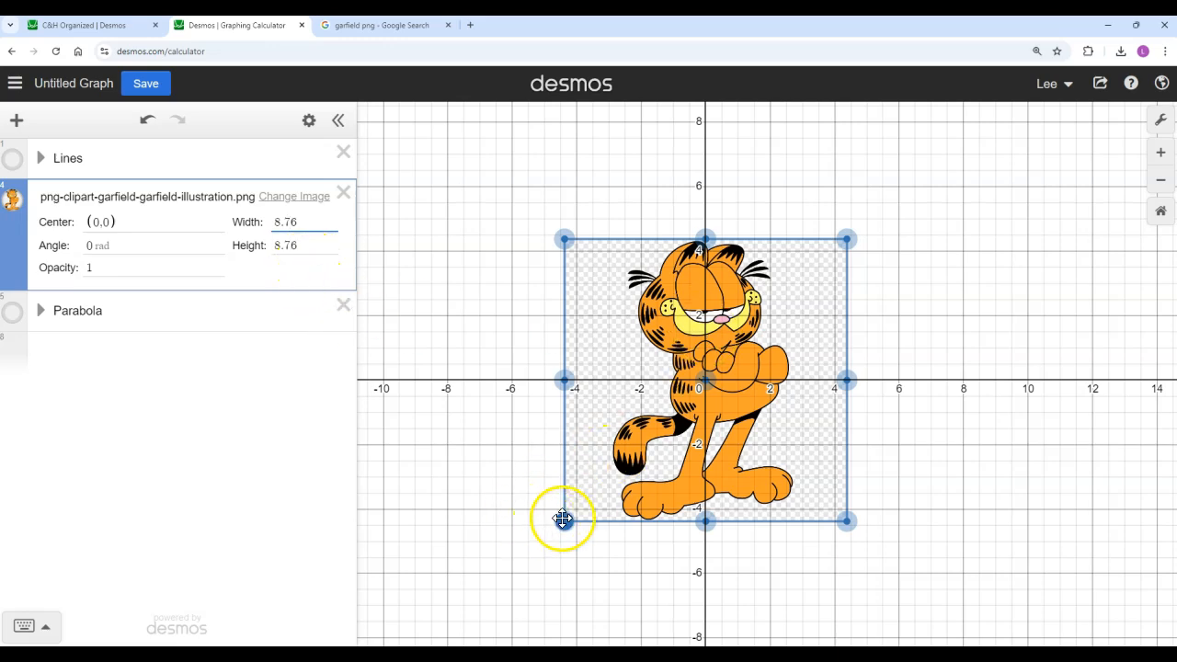
Enlarge the image proportionally around the origin, first to about 12.3 and finally to about 29.9 units square
{"action": "left_click_drag", "start_coordinate": [563, 519], "coordinate": [505, 577]}
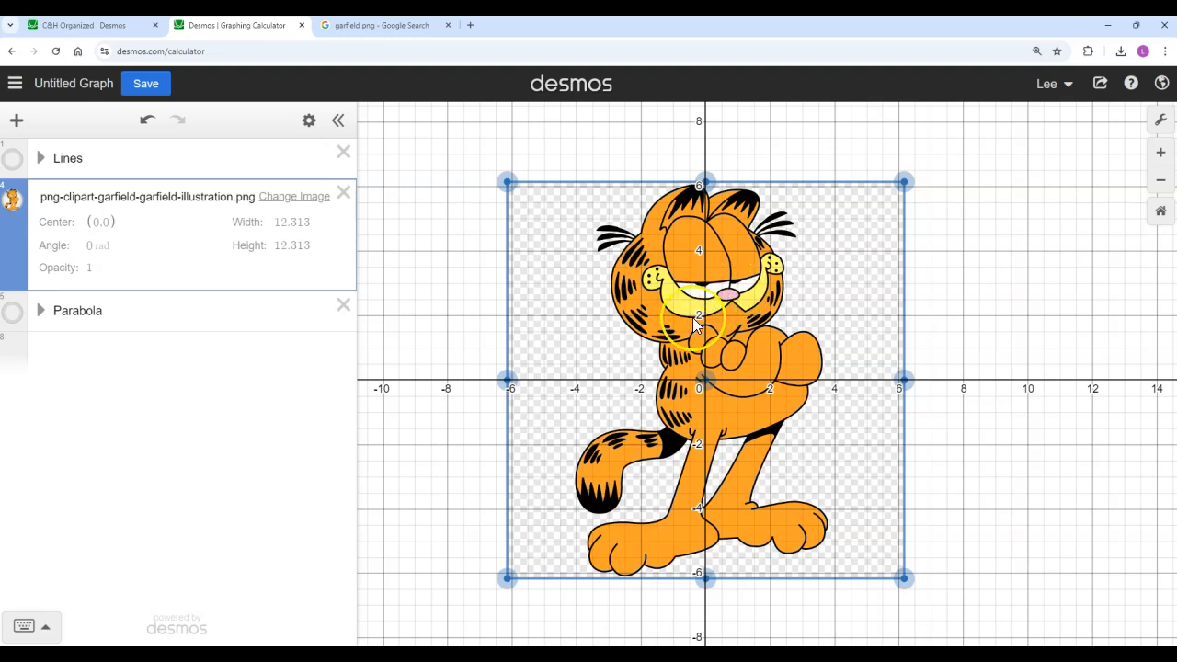
{"action": "scroll", "coordinate": [957, 292], "scroll_direction": "down", "scroll_amount": 2}
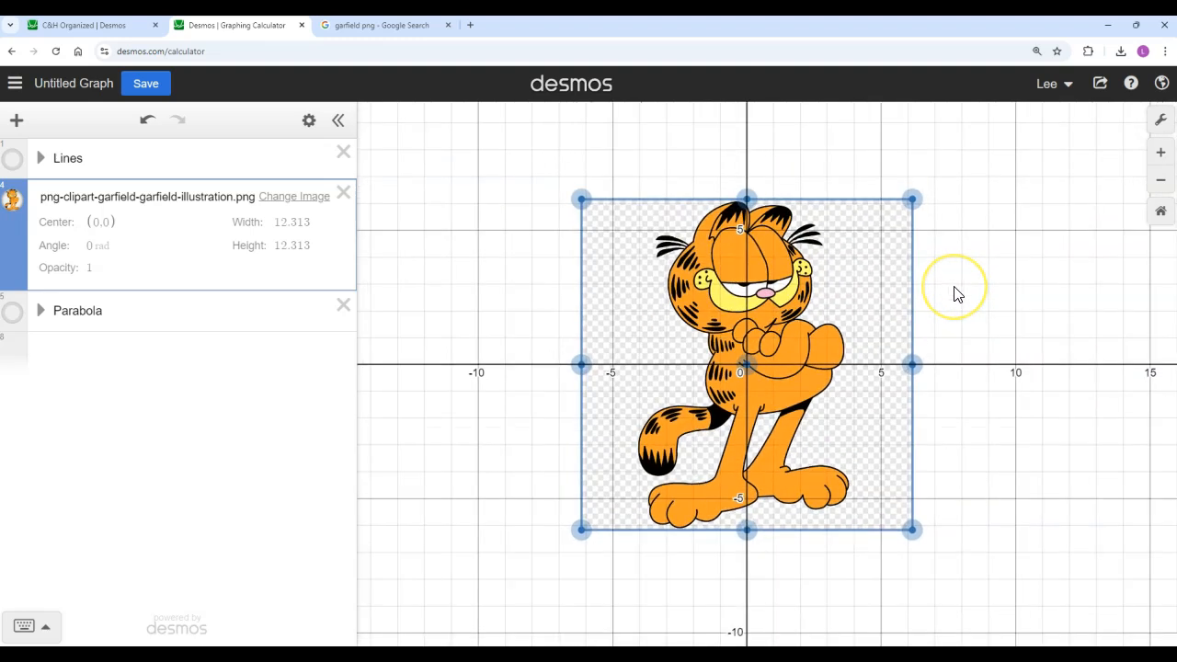
{"action": "scroll", "coordinate": [957, 292], "scroll_direction": "down", "scroll_amount": 2}
{"action": "scroll", "coordinate": [975, 268], "scroll_direction": "down", "scroll_amount": 3}
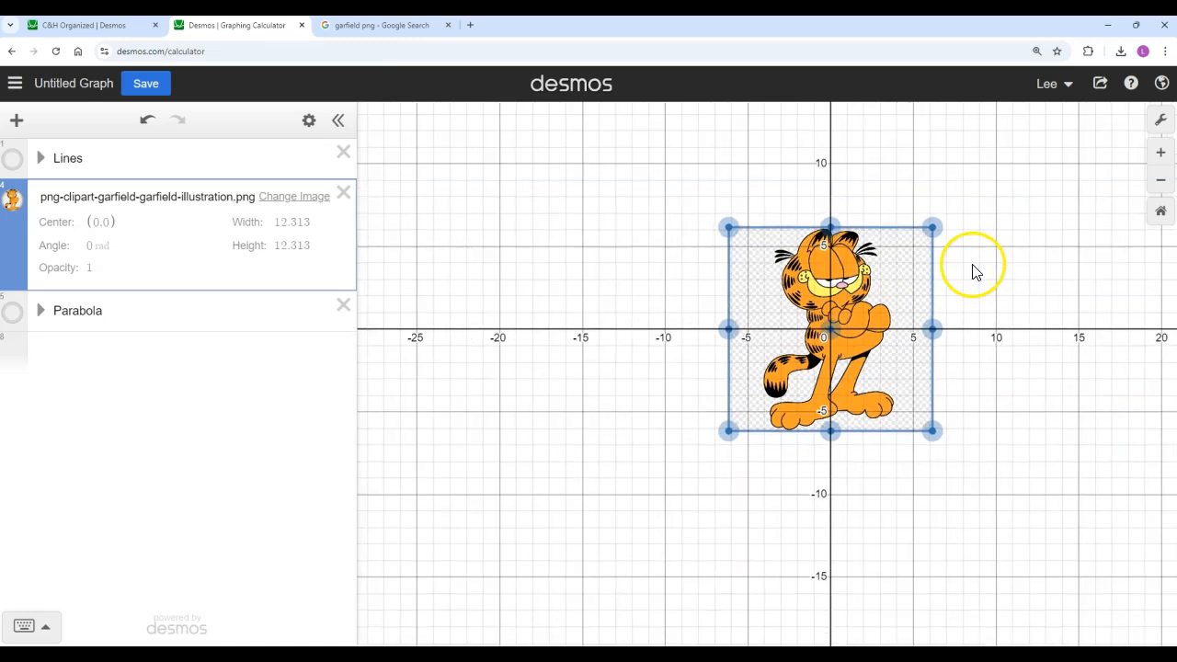
{"action": "left_click_drag", "start_coordinate": [1022, 236], "coordinate": [831, 261]}
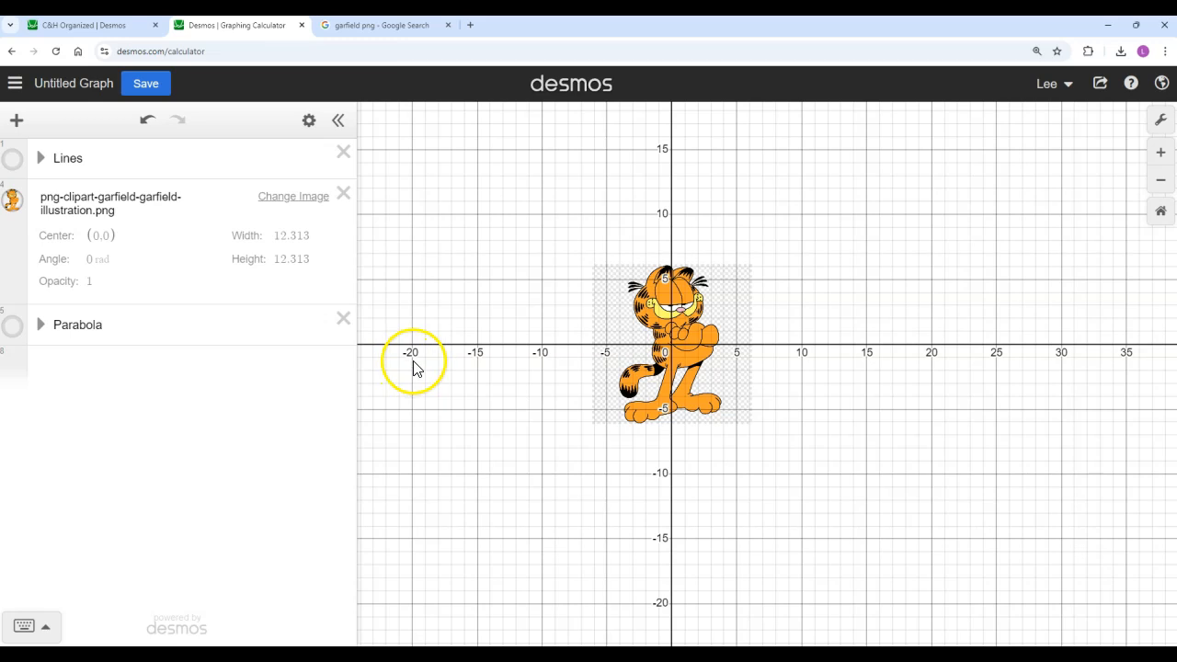
{"action": "left_click_drag", "start_coordinate": [870, 416], "coordinate": [928, 433]}
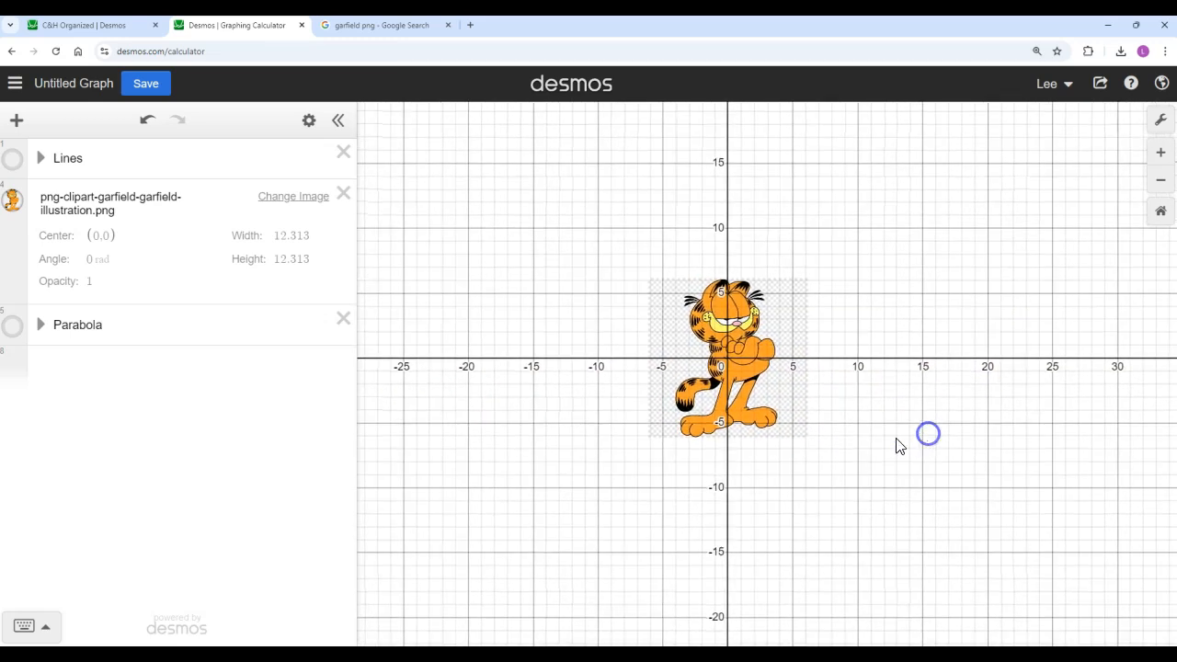
{"action": "left_click", "coordinate": [722, 317]}
{"action": "left_click_drag", "start_coordinate": [805, 278], "coordinate": [918, 165]}
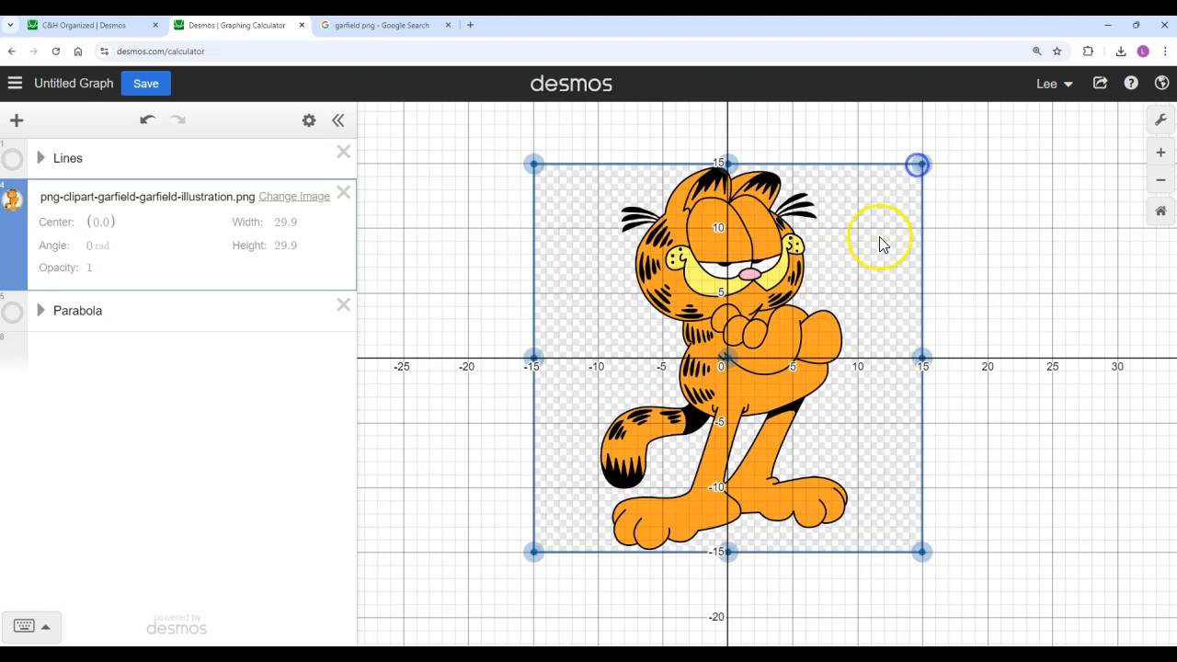
Nudge the Garfield image's corner handle and set the image's width and height to 30
{"action": "left_click_drag", "start_coordinate": [535, 558], "coordinate": [533, 557]}
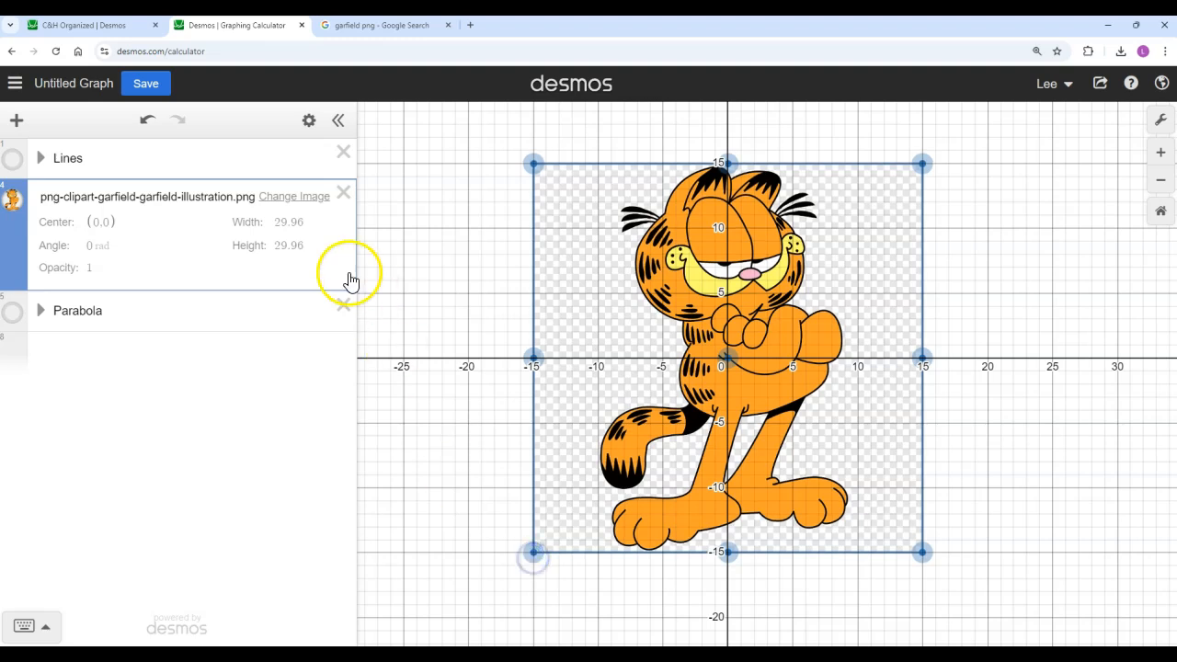
{"action": "left_click", "coordinate": [288, 223]}
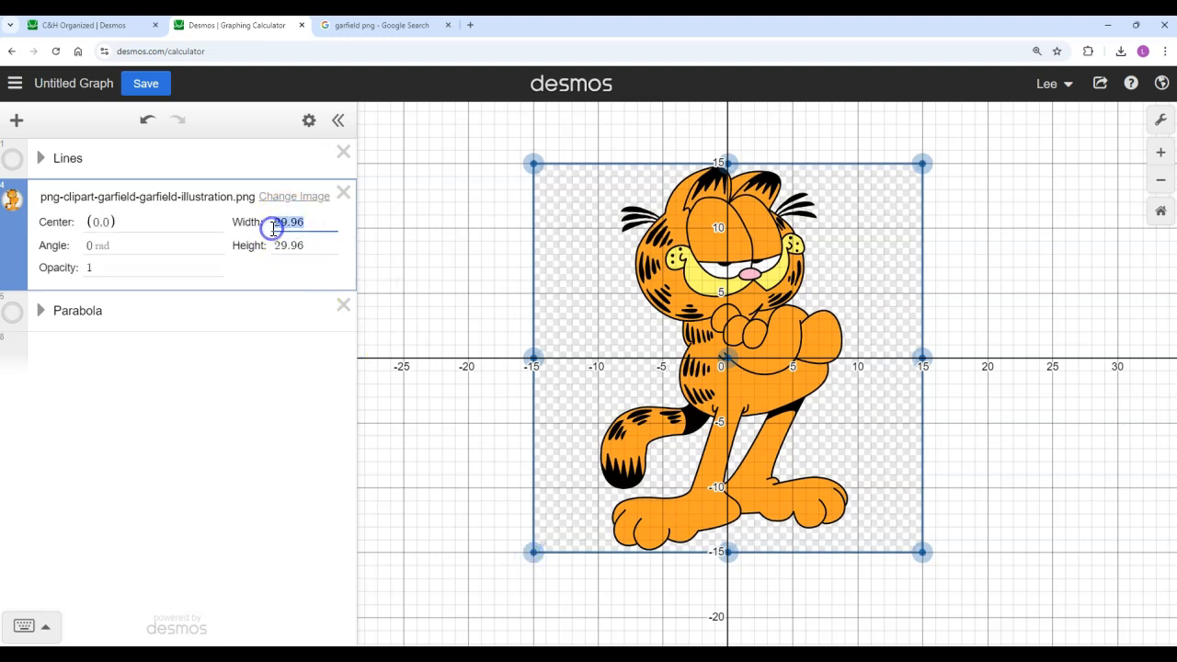
{"action": "type", "text": "30"}
{"action": "left_click", "coordinate": [297, 246]}
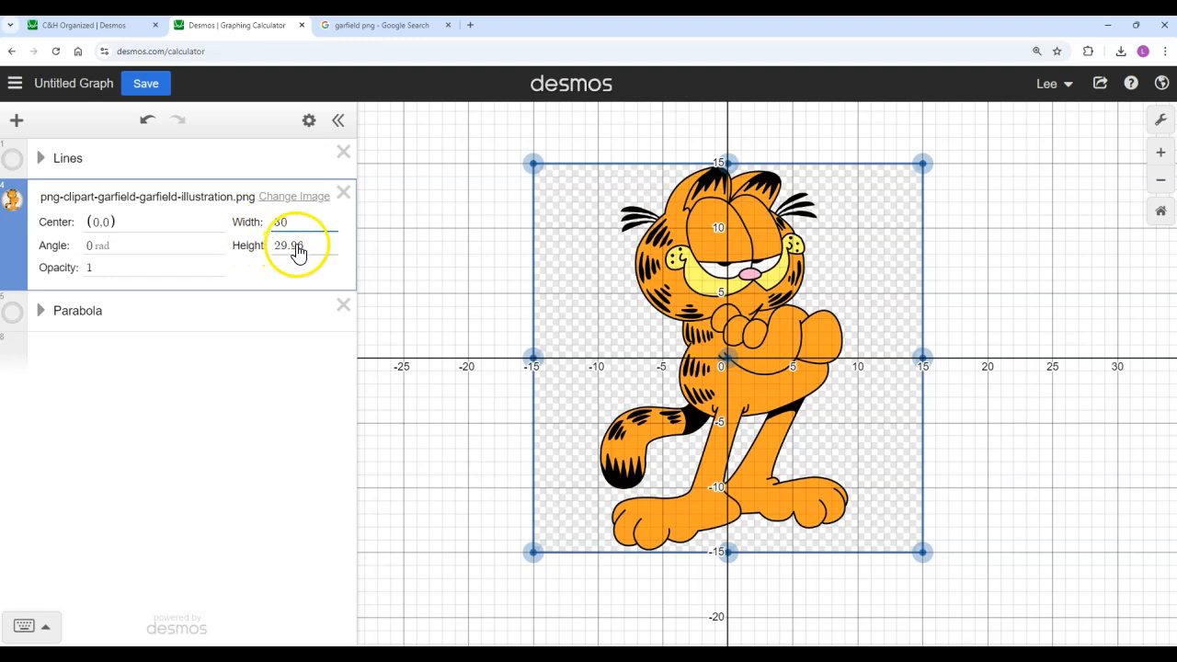
{"action": "left_click_drag", "start_coordinate": [308, 243], "coordinate": [255, 258]}
{"action": "type", "text": "30"}
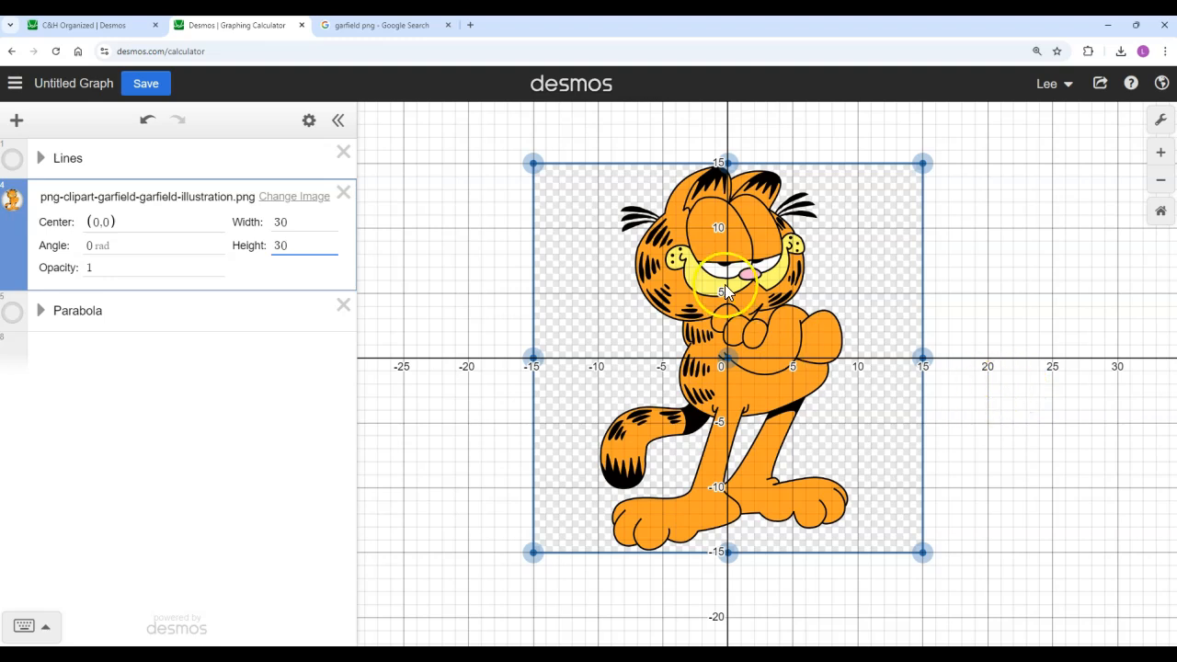
Set the Garfield image's opacity to .5
{"action": "left_click_drag", "start_coordinate": [1010, 242], "coordinate": [966, 259]}
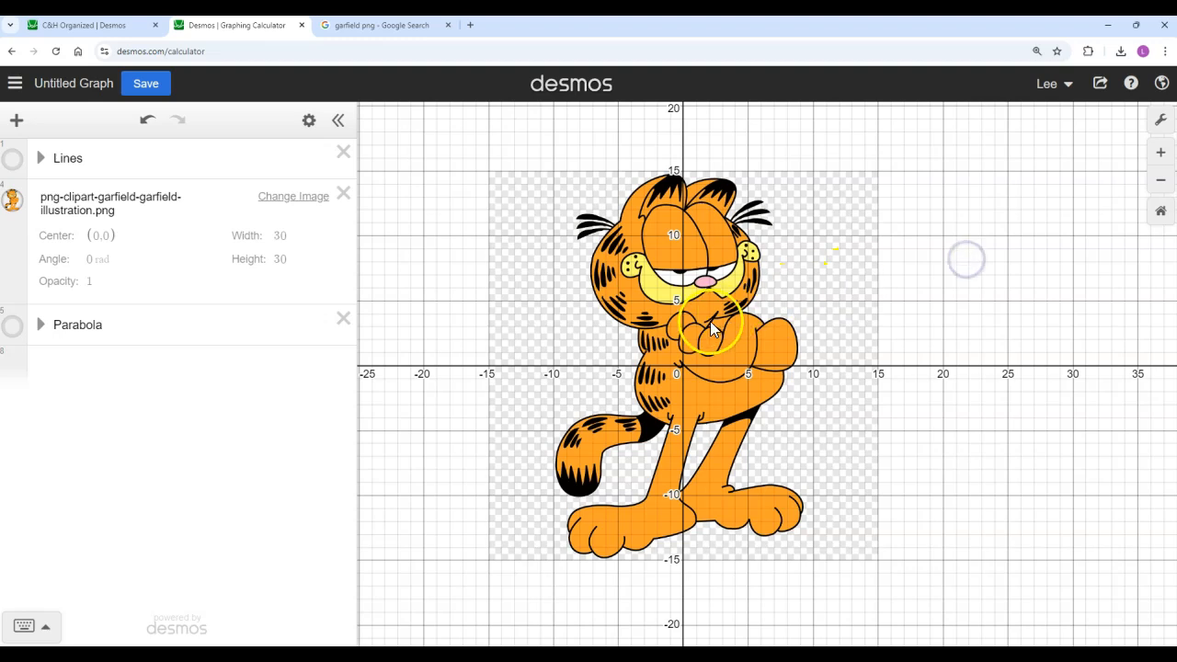
{"action": "scroll", "coordinate": [704, 320], "scroll_direction": "up", "scroll_amount": 1}
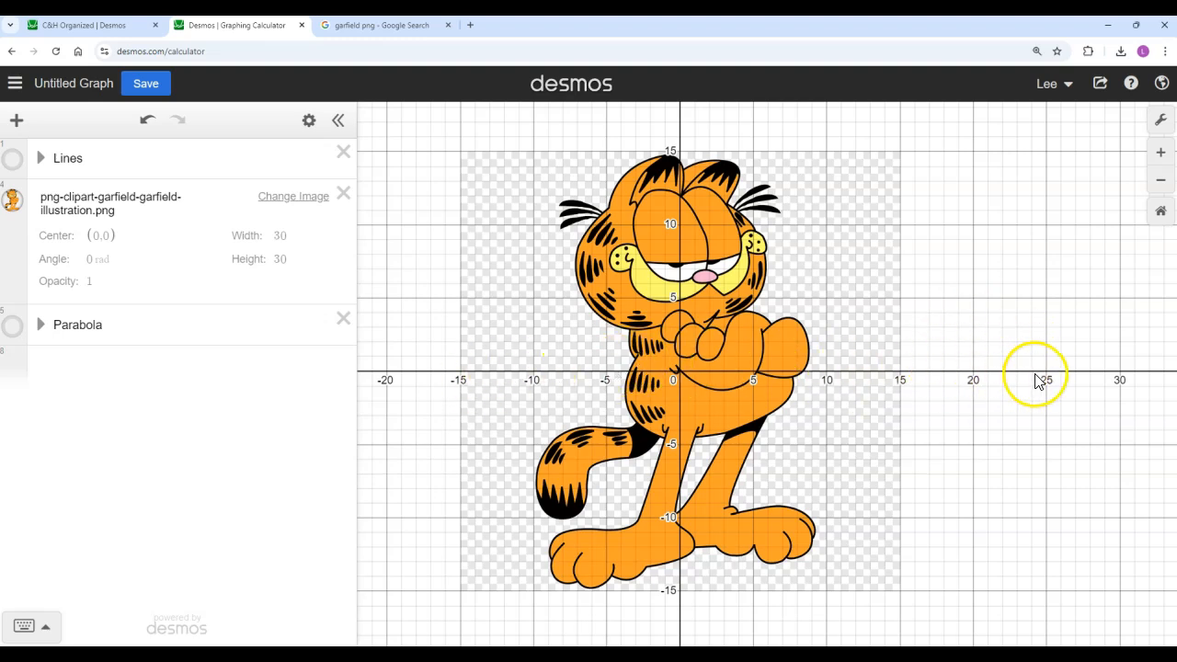
{"action": "left_click_drag", "start_coordinate": [991, 329], "coordinate": [1064, 325]}
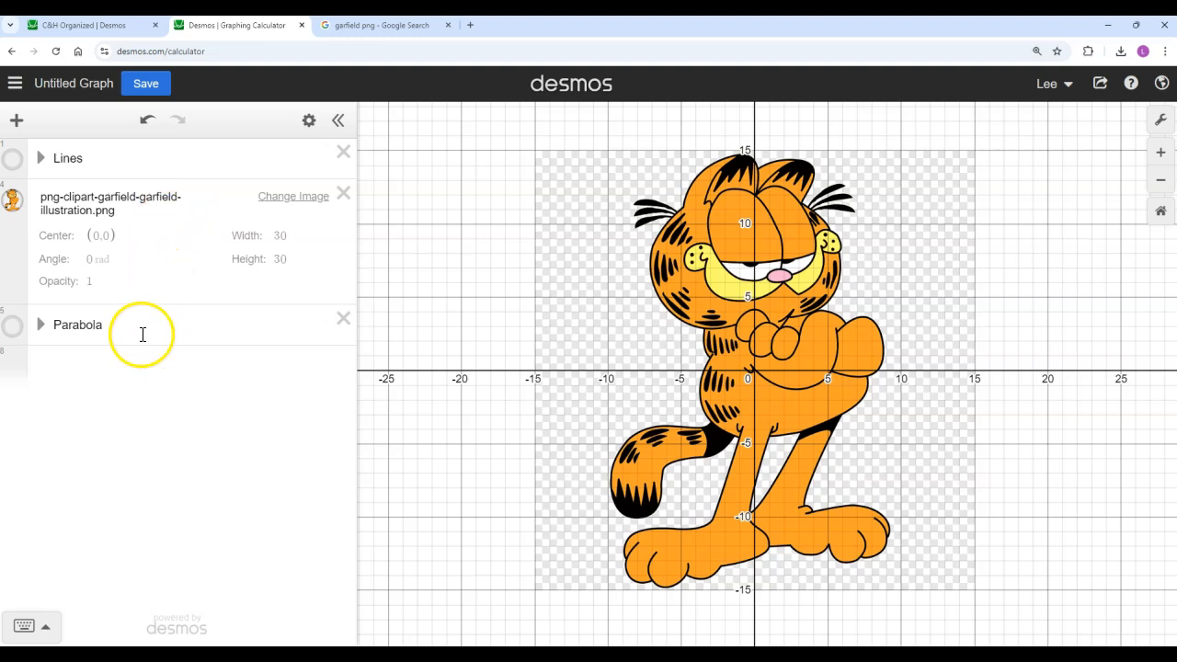
{"action": "left_click", "coordinate": [98, 282]}
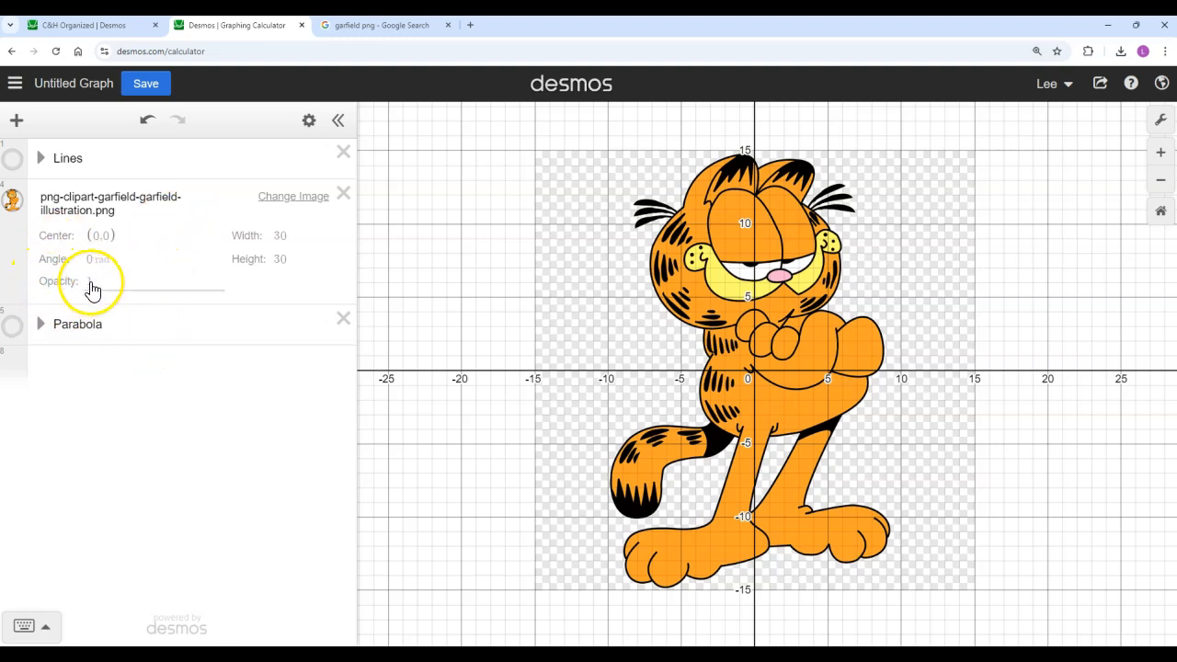
{"action": "left_click", "coordinate": [96, 287]}
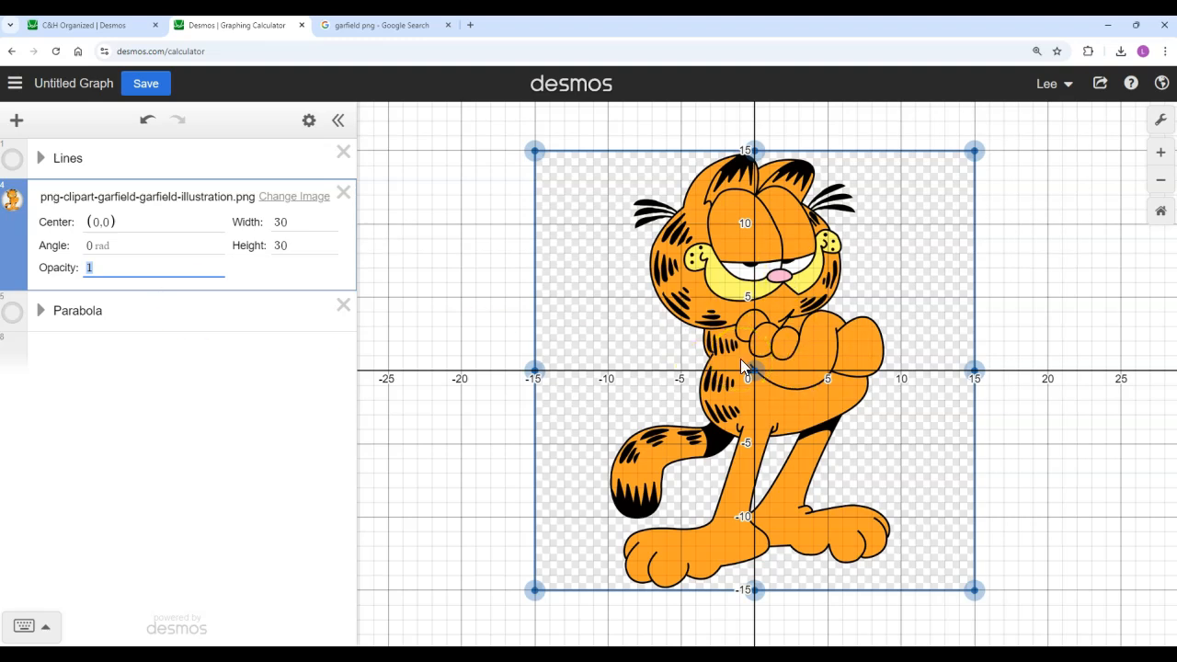
{"action": "type", "text": ".5"}
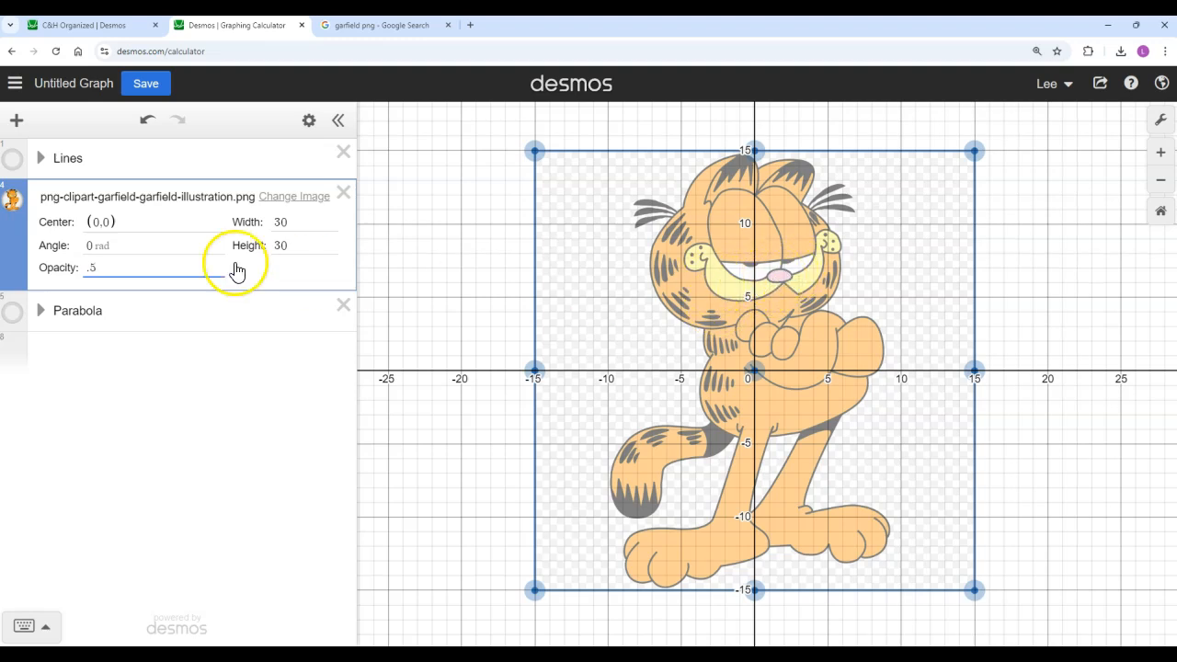
Show the graphs in the Lines and Parabola folders and move the image below the Parabola folder in the expression list
{"action": "left_click", "coordinate": [14, 158]}
{"action": "left_click", "coordinate": [12, 311]}
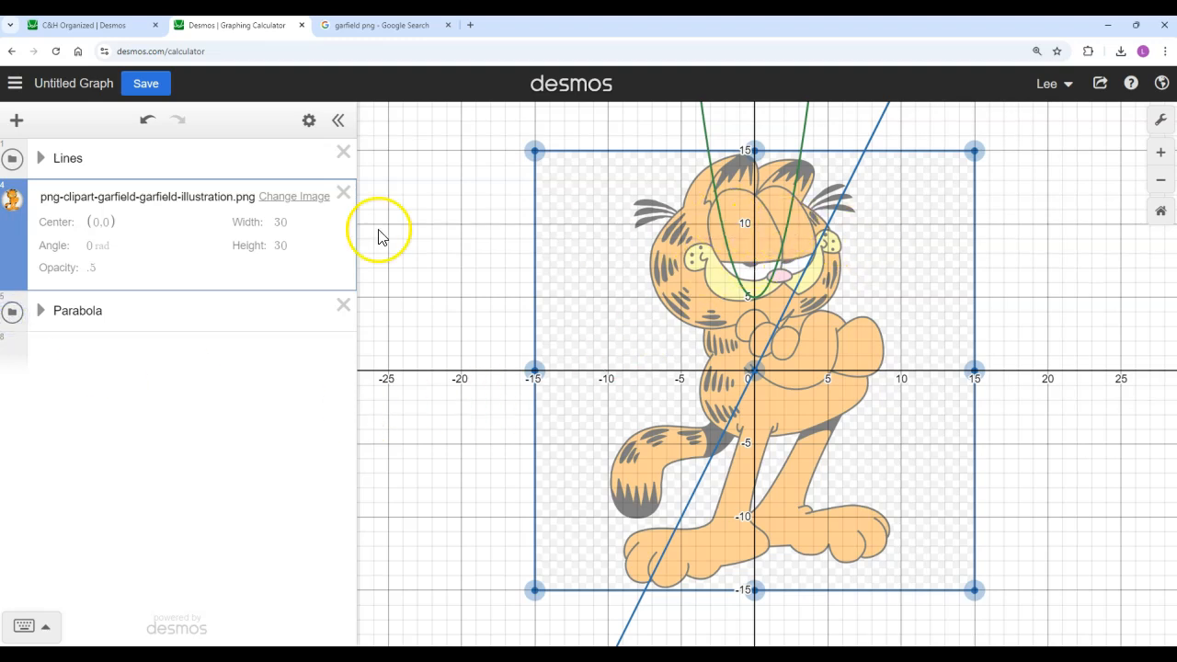
{"action": "left_click_drag", "start_coordinate": [14, 261], "coordinate": [16, 318]}
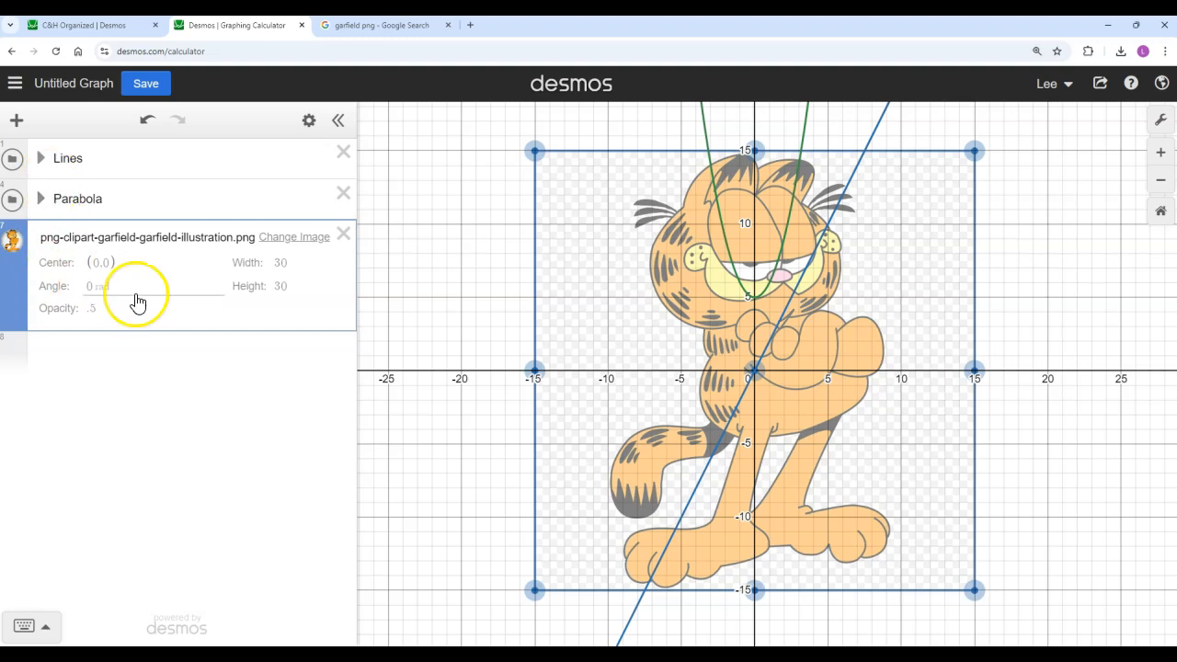
Set the image's opacity to 1 and move it above the Lines folder in the expression list
{"action": "left_click", "coordinate": [97, 309]}
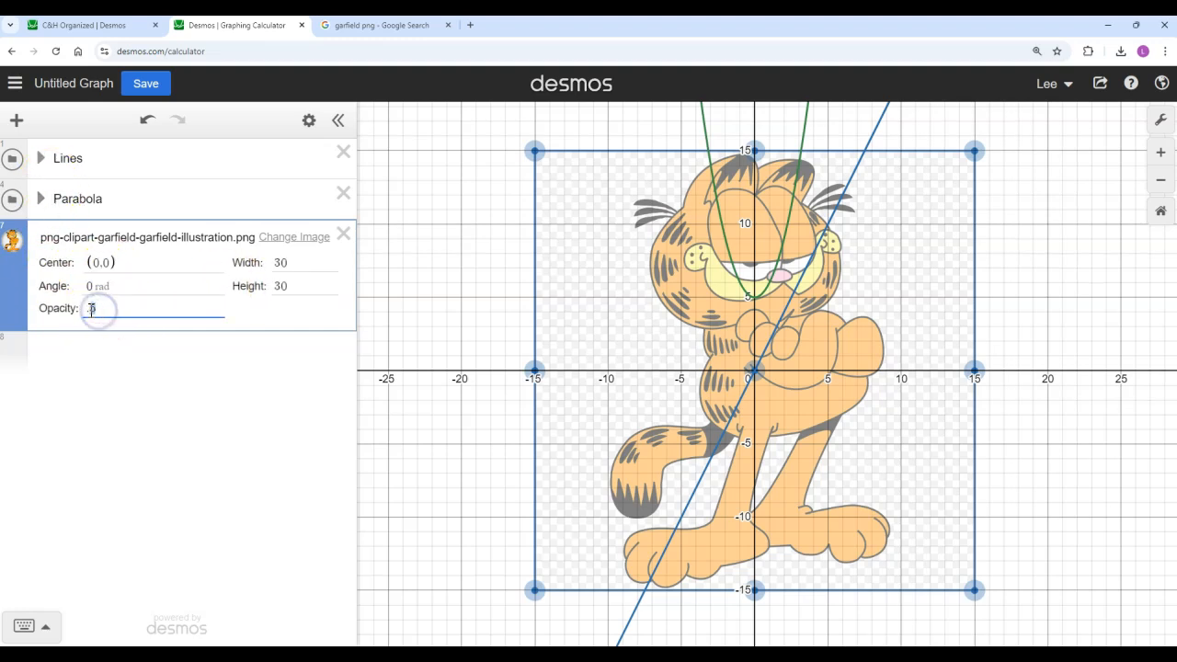
{"action": "type", "text": "1"}
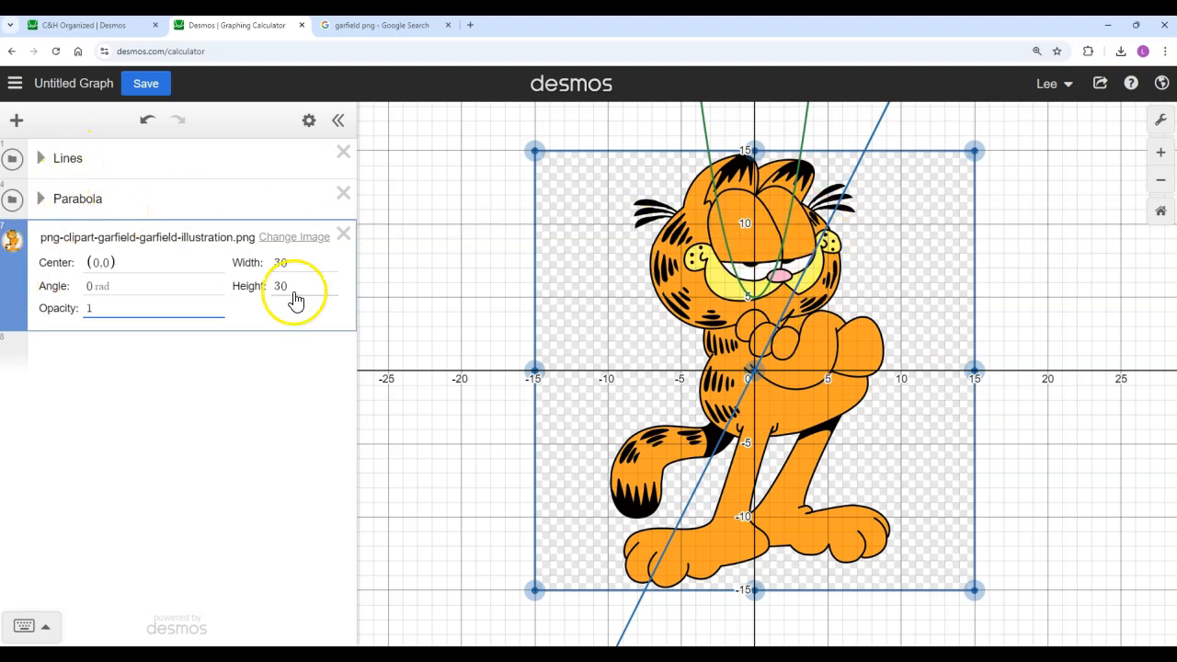
{"action": "left_click_drag", "start_coordinate": [20, 285], "coordinate": [13, 203]}
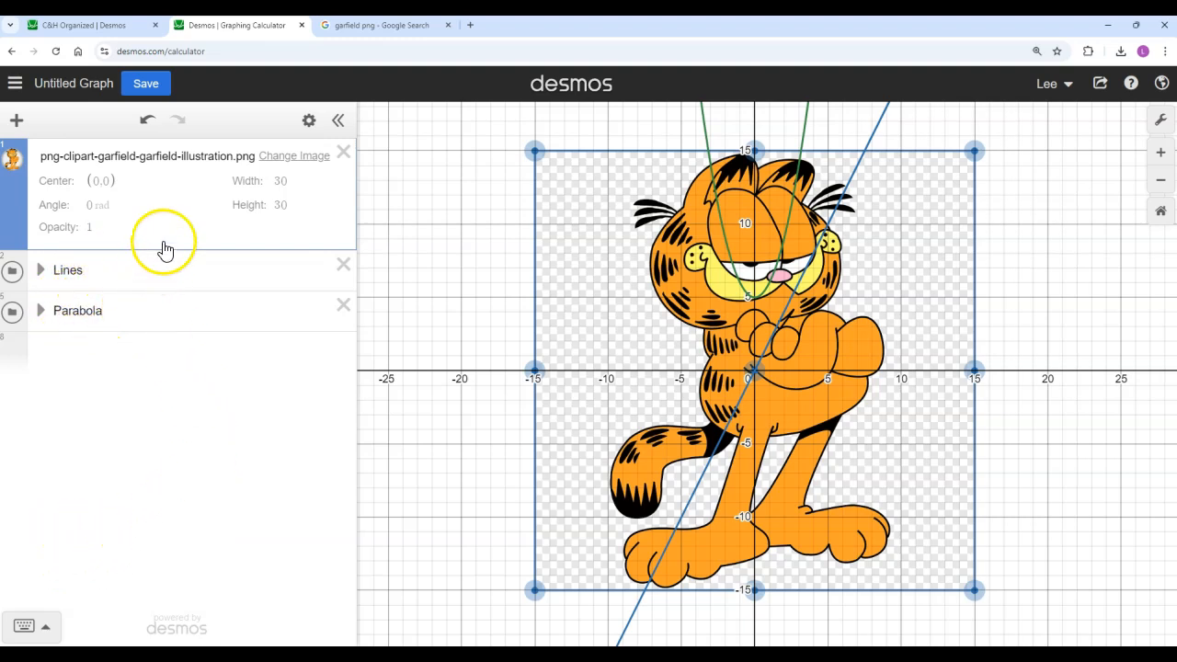
Open the image's settings in edit mode and try Place behind graphs off and on, leaving it off
{"action": "left_click", "coordinate": [310, 123]}
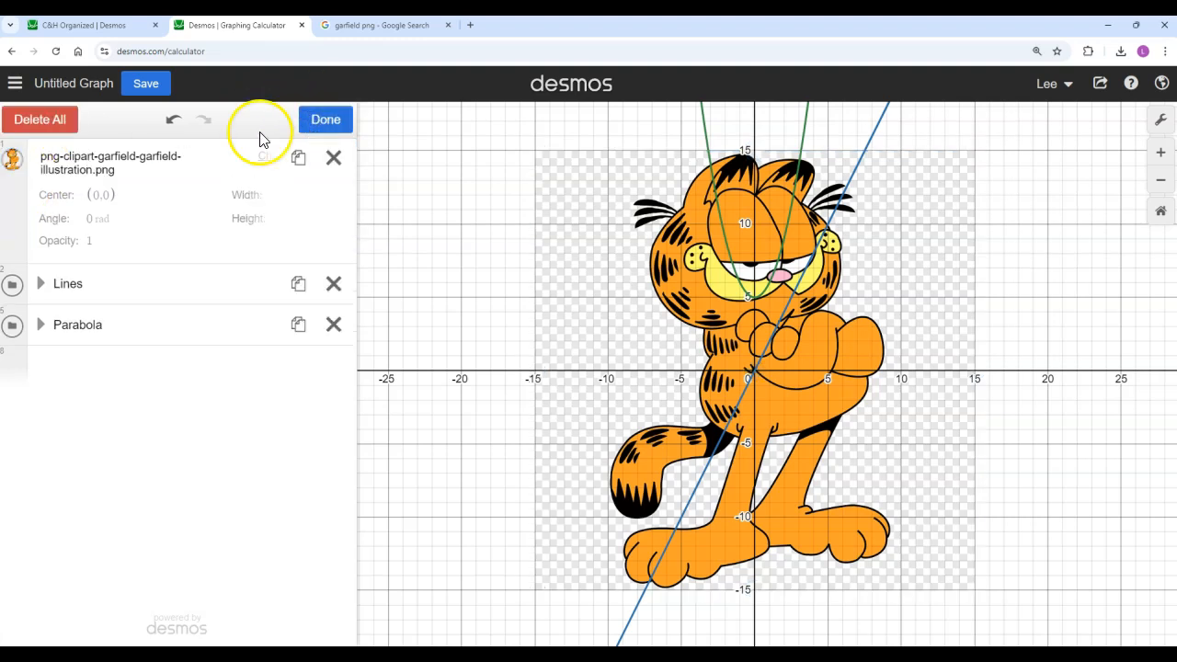
{"action": "left_click", "coordinate": [14, 160]}
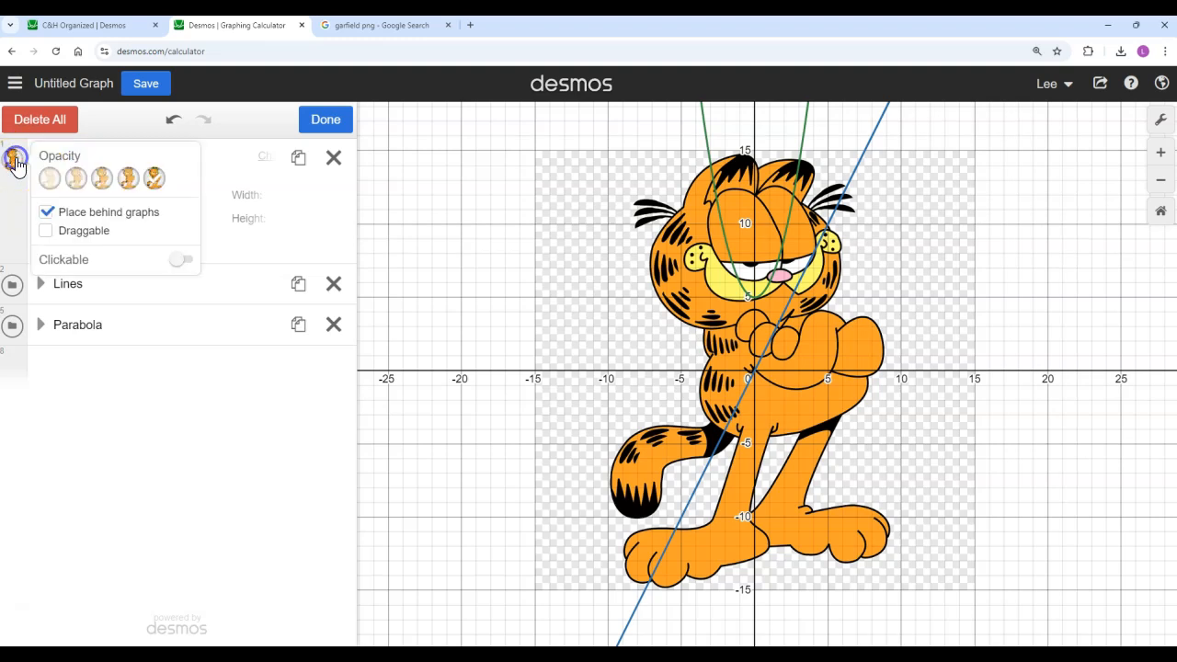
{"action": "left_click", "coordinate": [47, 213]}
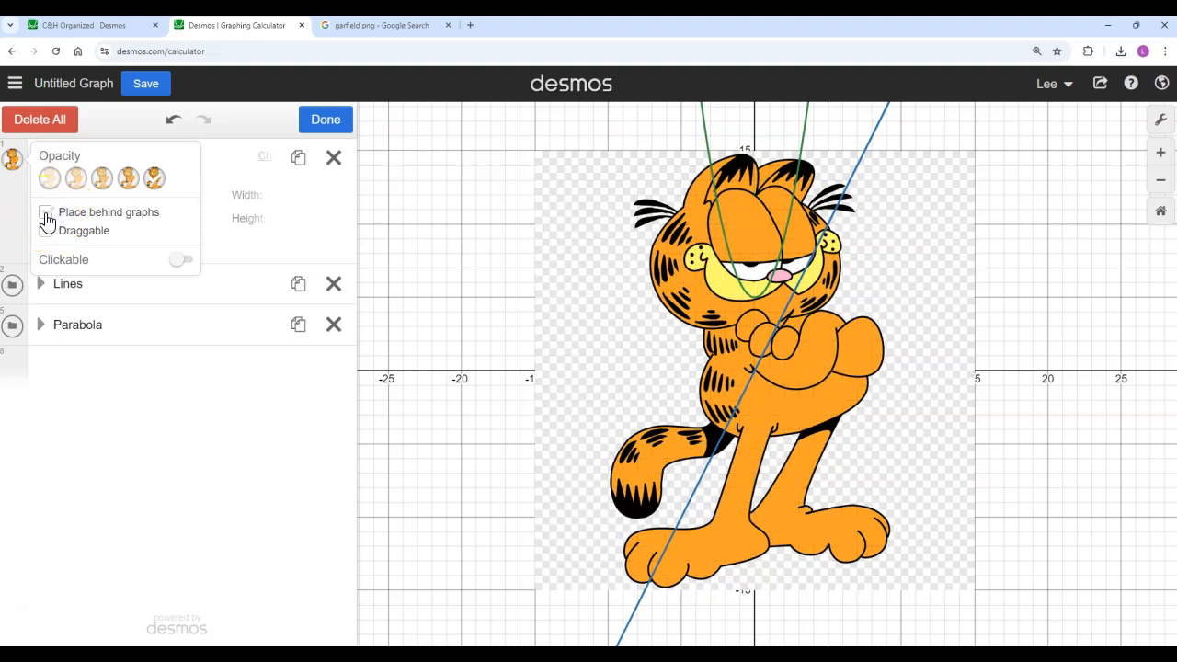
{"action": "left_click", "coordinate": [48, 219]}
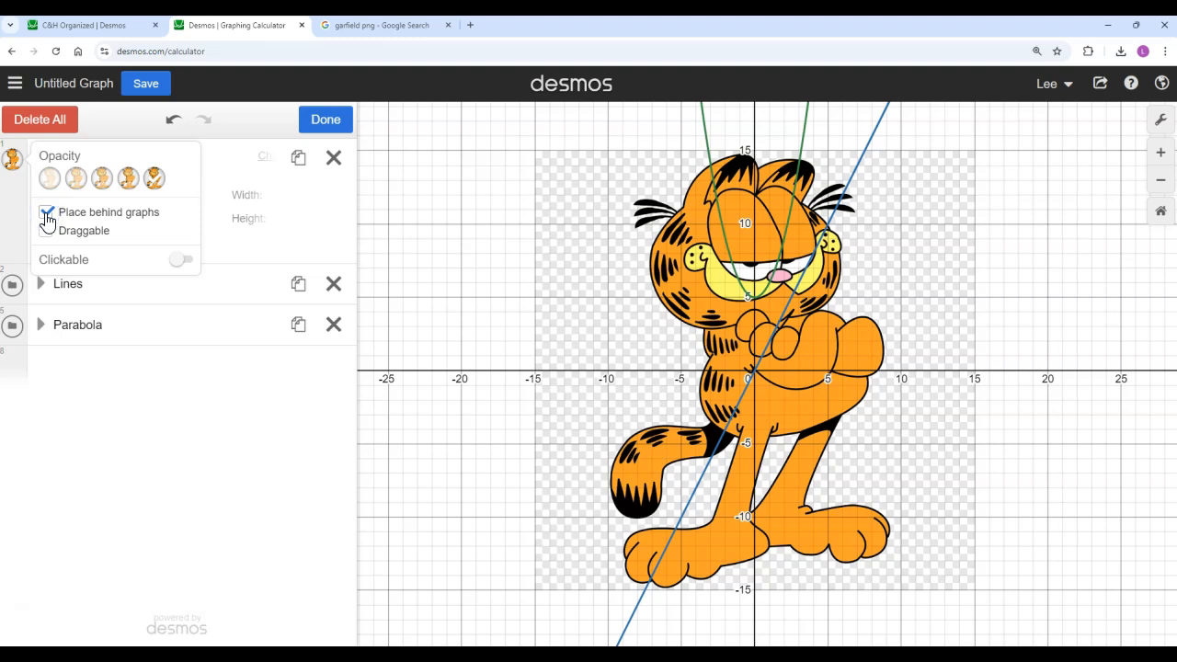
{"action": "left_click", "coordinate": [48, 219]}
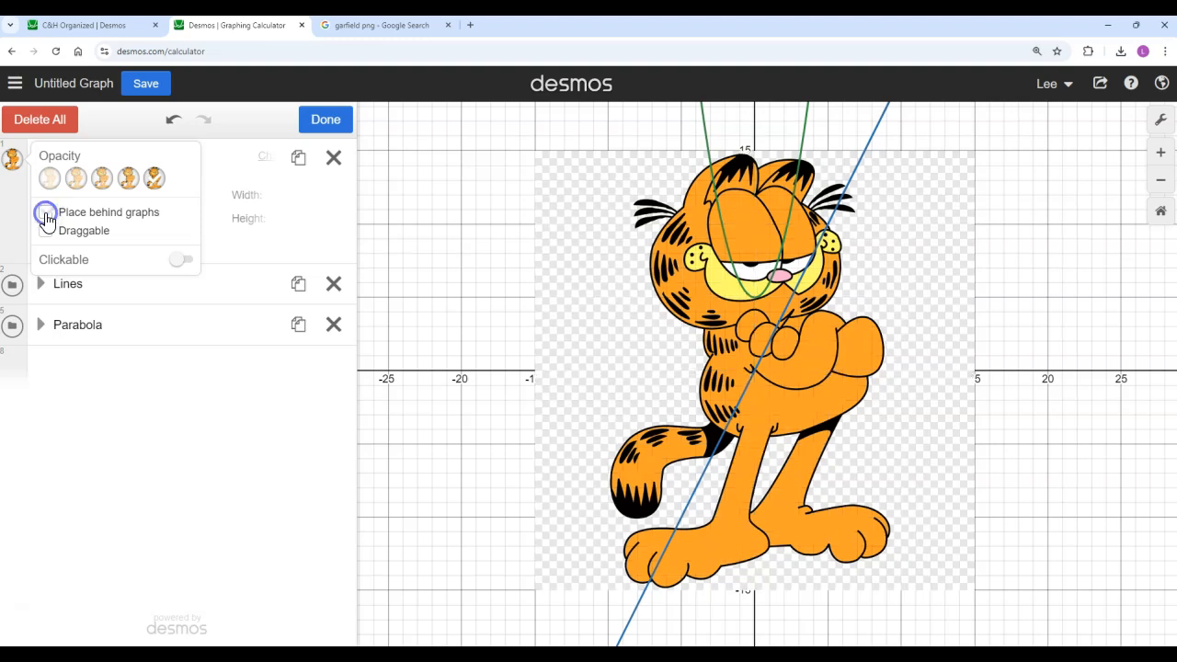
Try the image's Clickable and Draggable options, turning each one off again
{"action": "left_click", "coordinate": [179, 264]}
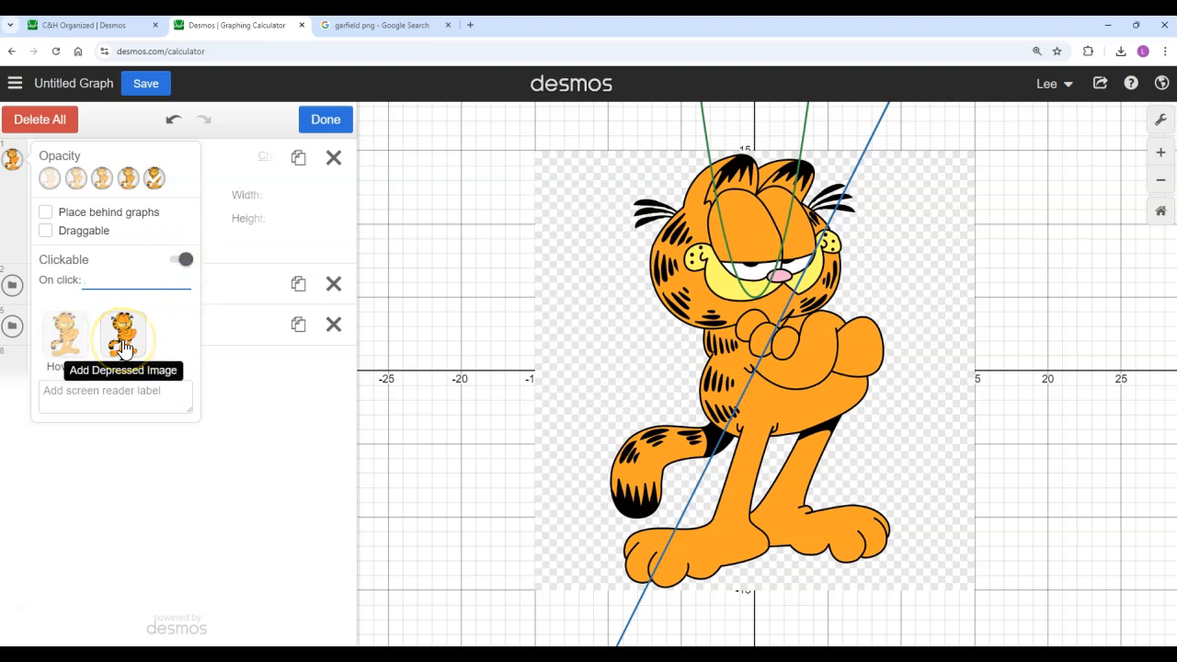
{"action": "left_click", "coordinate": [183, 259]}
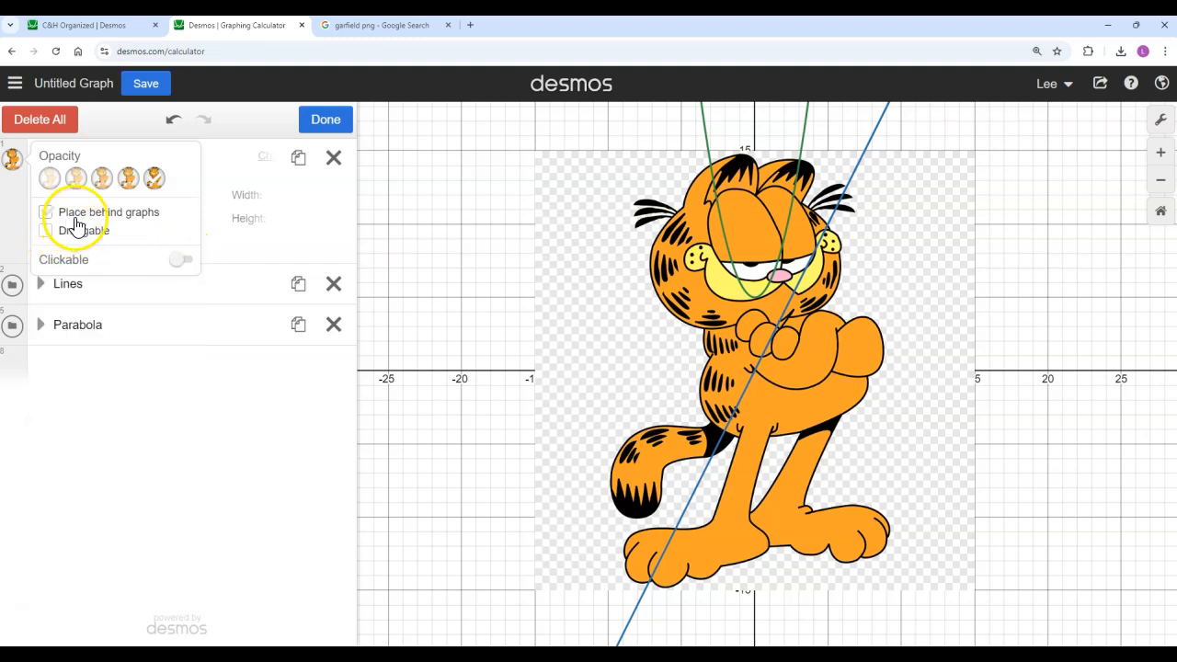
{"action": "left_click", "coordinate": [47, 230]}
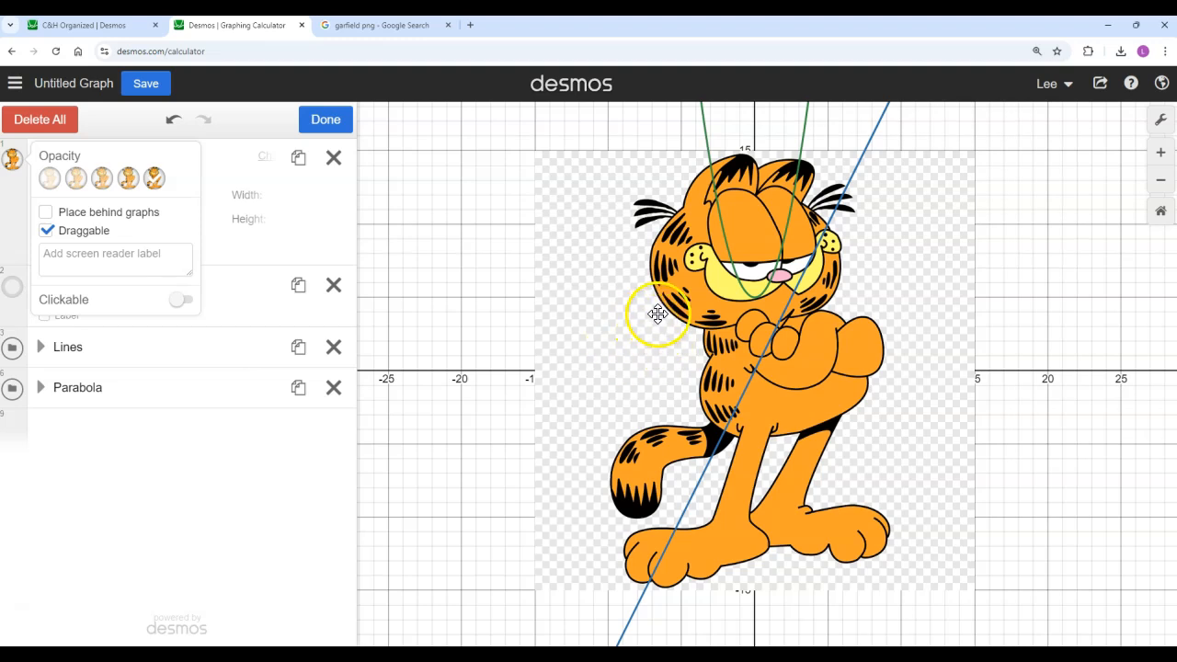
{"action": "left_click", "coordinate": [46, 230]}
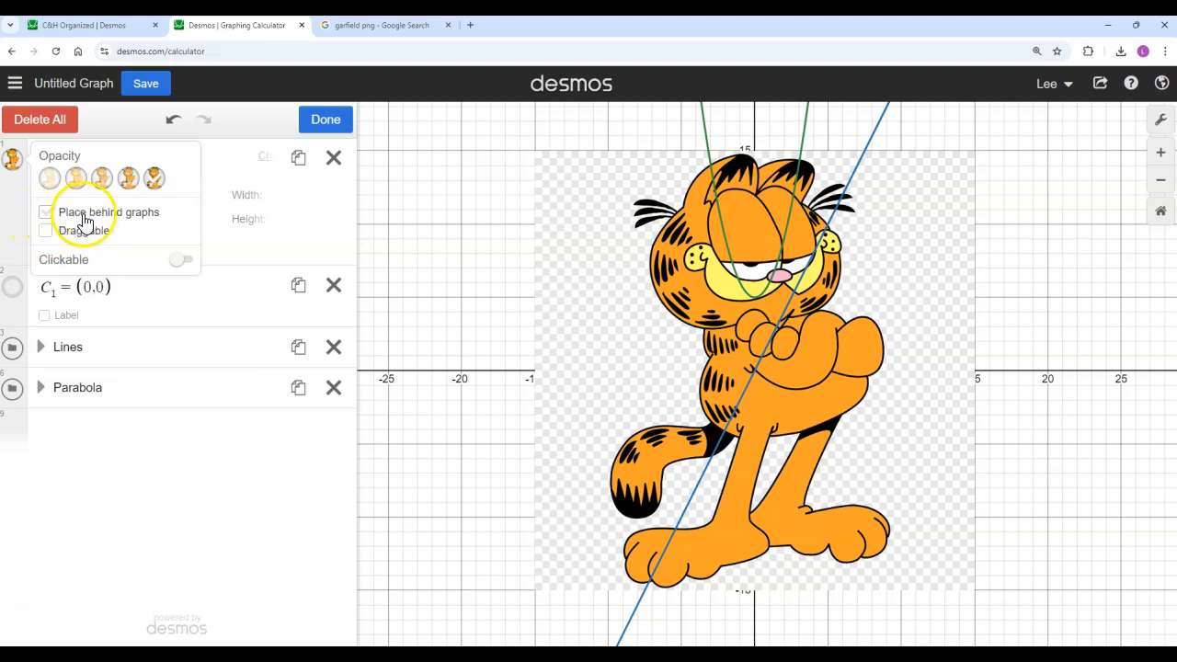
Place the image behind the graphs and try the opacity presets, choosing 0.4
{"action": "left_click", "coordinate": [47, 213]}
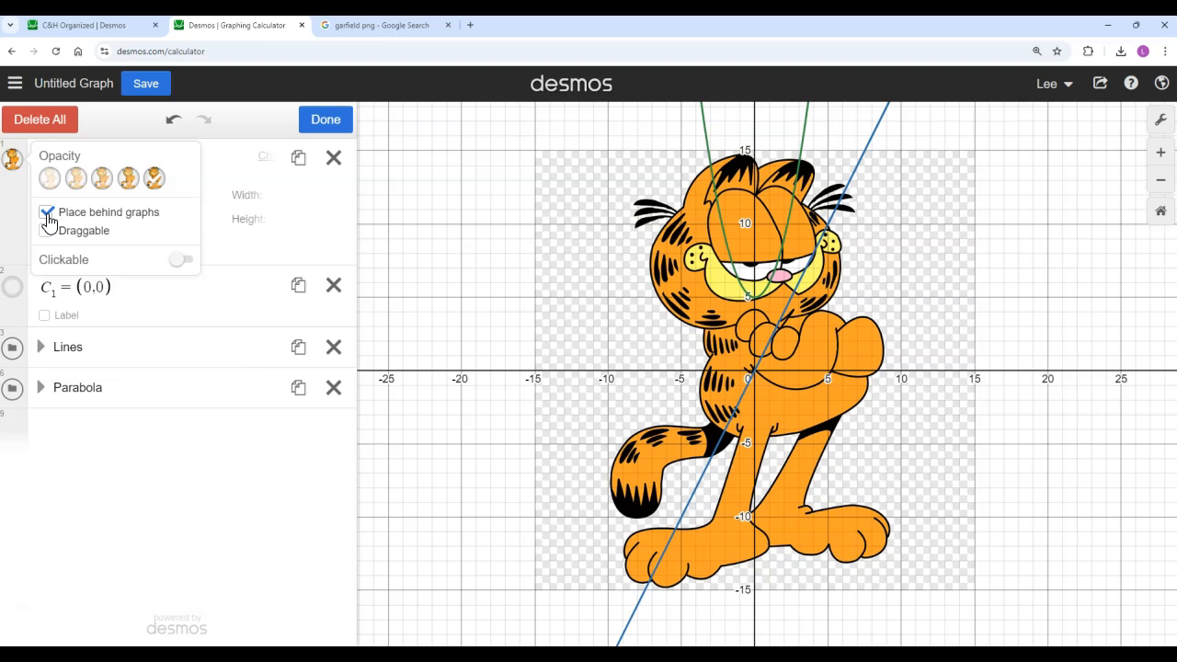
{"action": "left_click", "coordinate": [76, 180]}
{"action": "left_click", "coordinate": [102, 182]}
{"action": "left_click", "coordinate": [130, 181]}
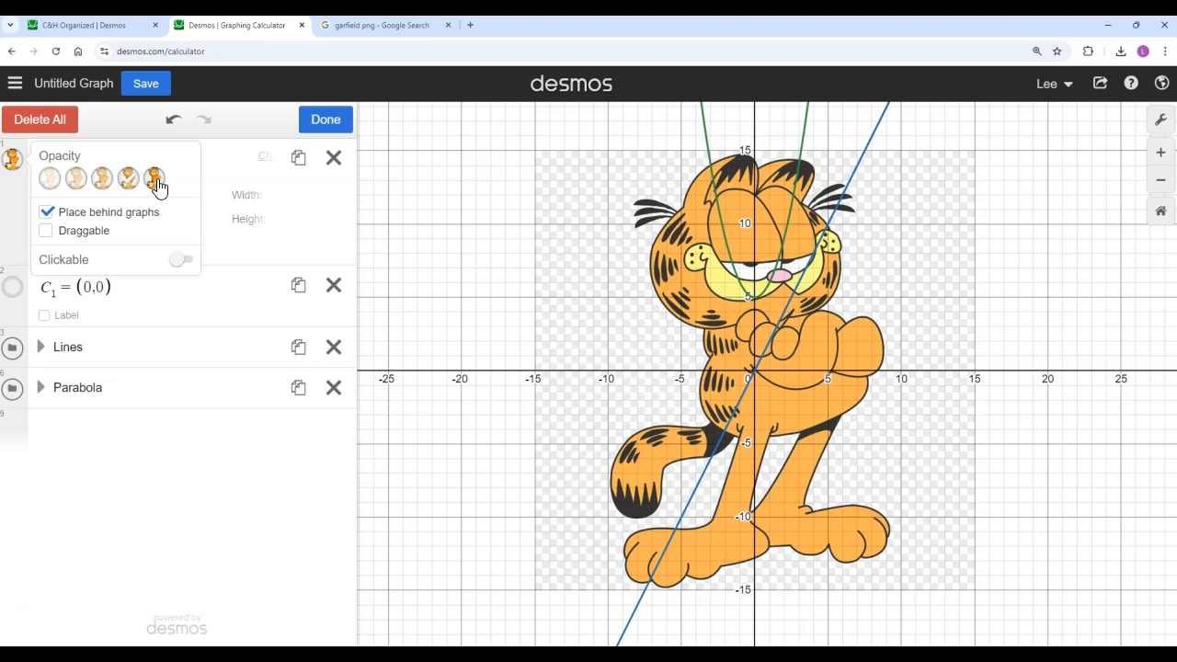
{"action": "left_click", "coordinate": [158, 186]}
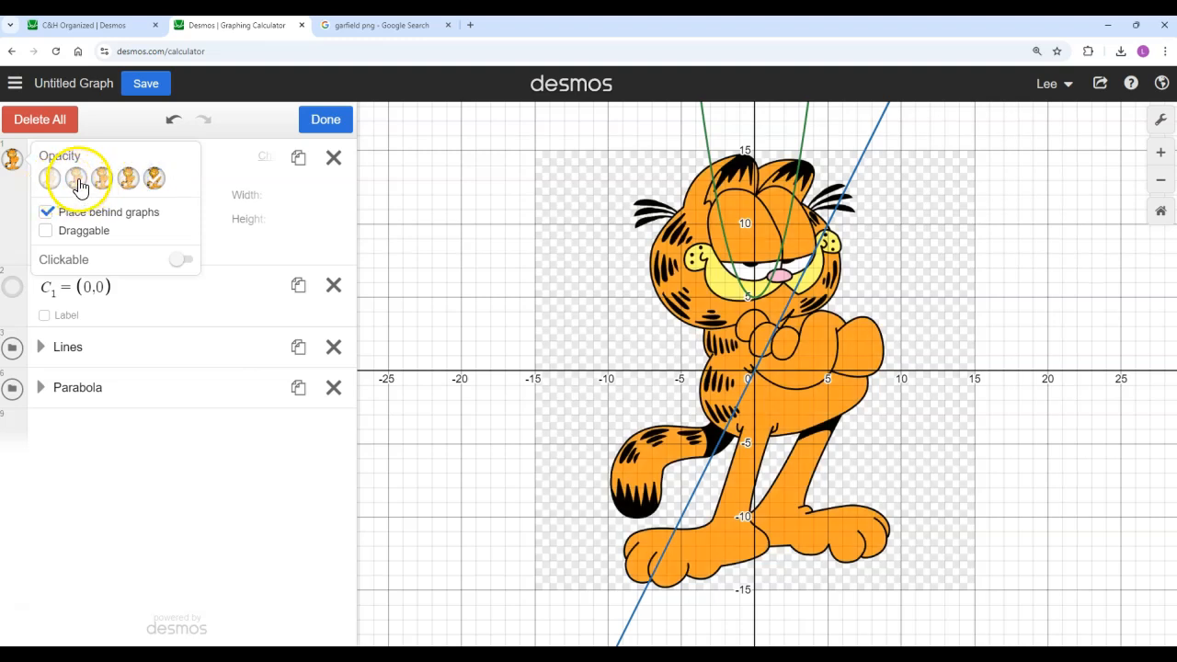
{"action": "left_click", "coordinate": [78, 180]}
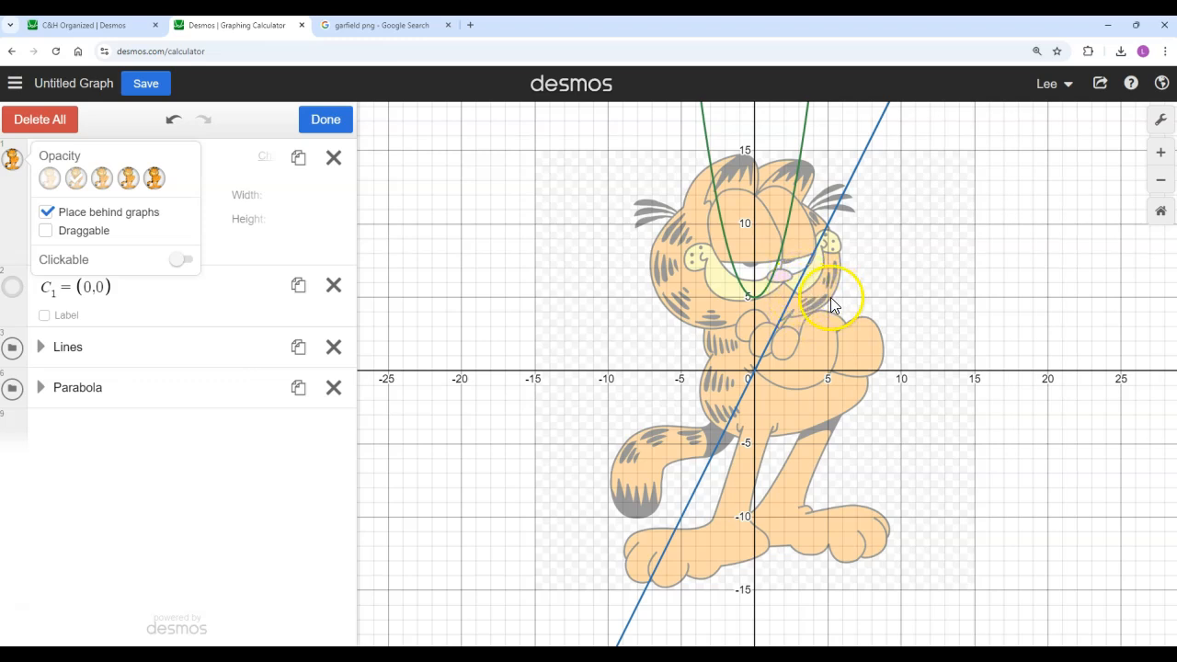
Turn off Place behind graphs, leave edit mode and move the image between the Lines and Parabola folders
{"action": "left_click", "coordinate": [49, 215]}
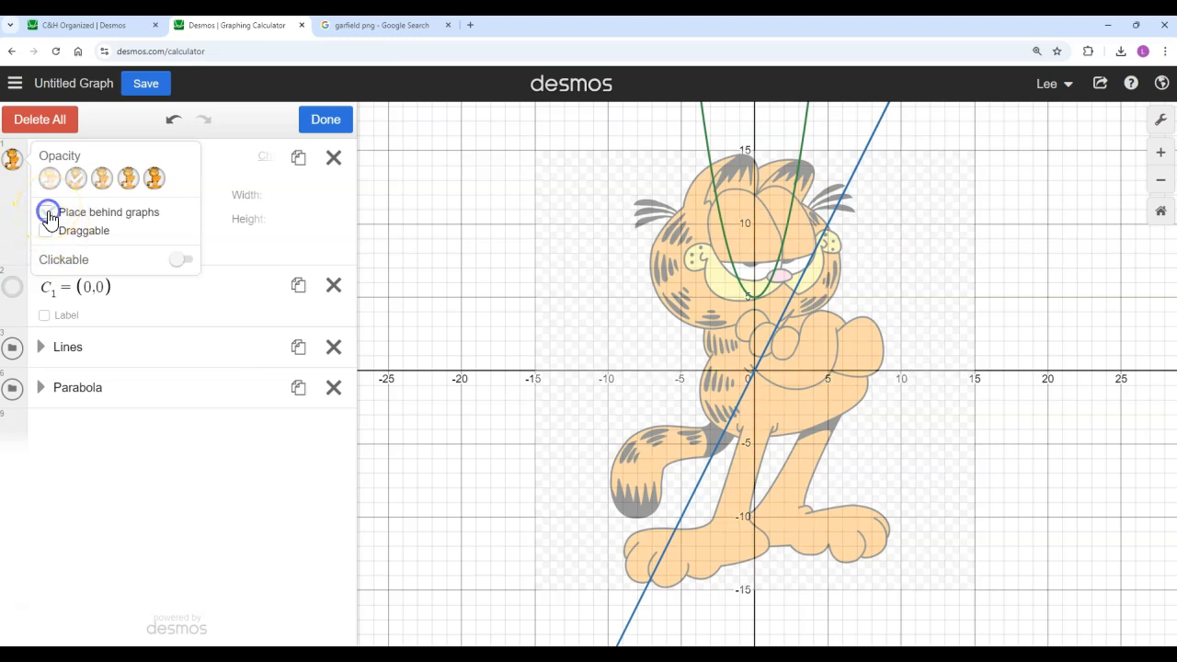
{"action": "left_click", "coordinate": [202, 454]}
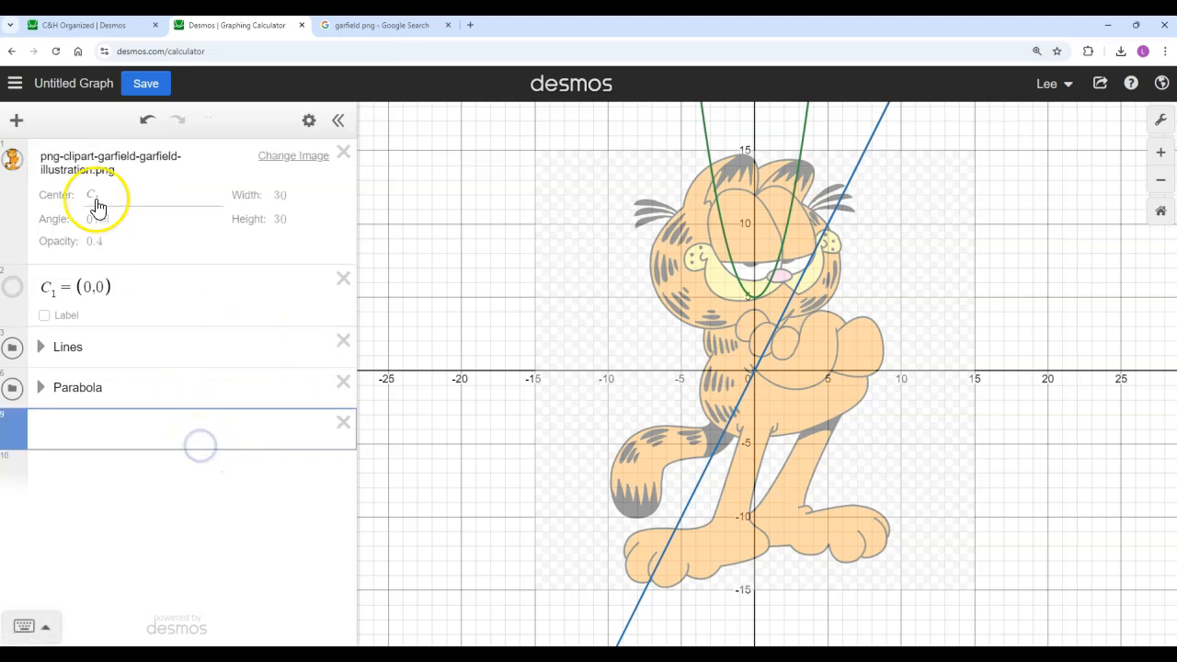
{"action": "left_click_drag", "start_coordinate": [12, 168], "coordinate": [18, 274]}
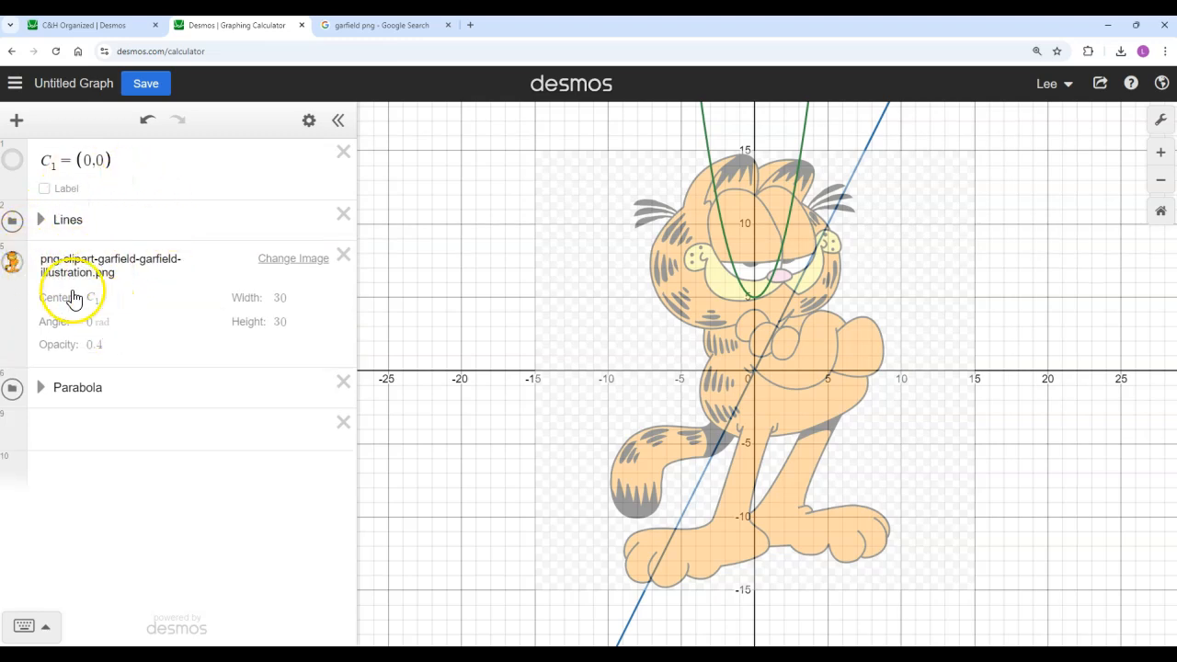
Set the image's opacity to 1 and move it above the C₁ point, first in the expression list
{"action": "left_click", "coordinate": [111, 344]}
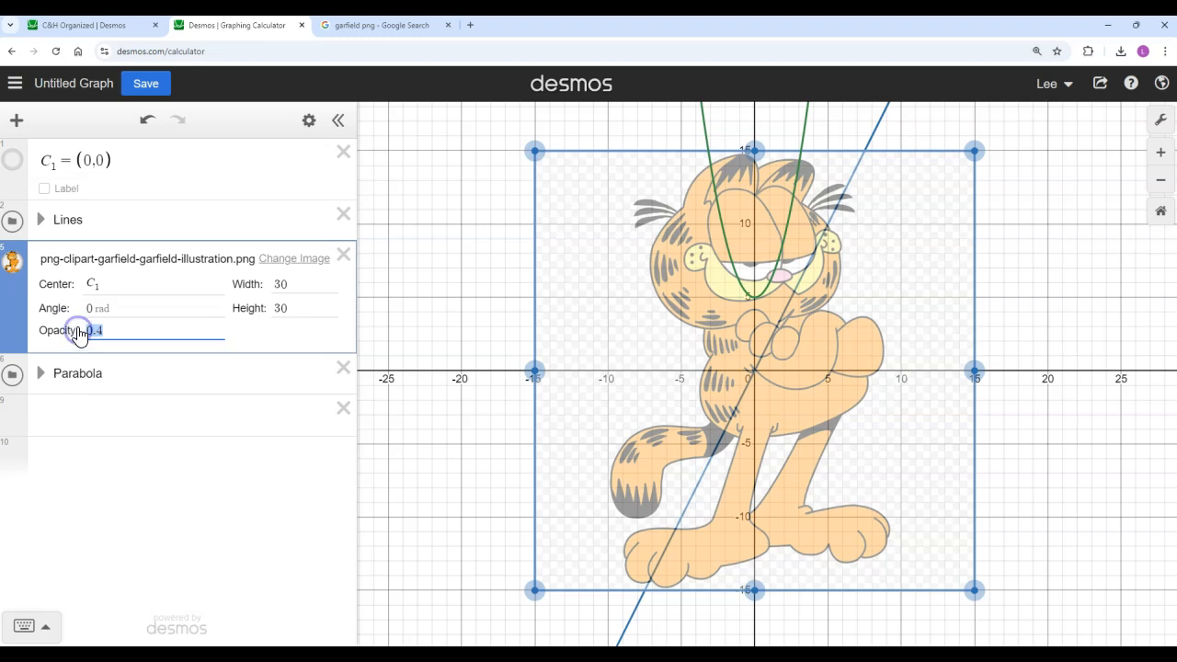
{"action": "type", "text": "1"}
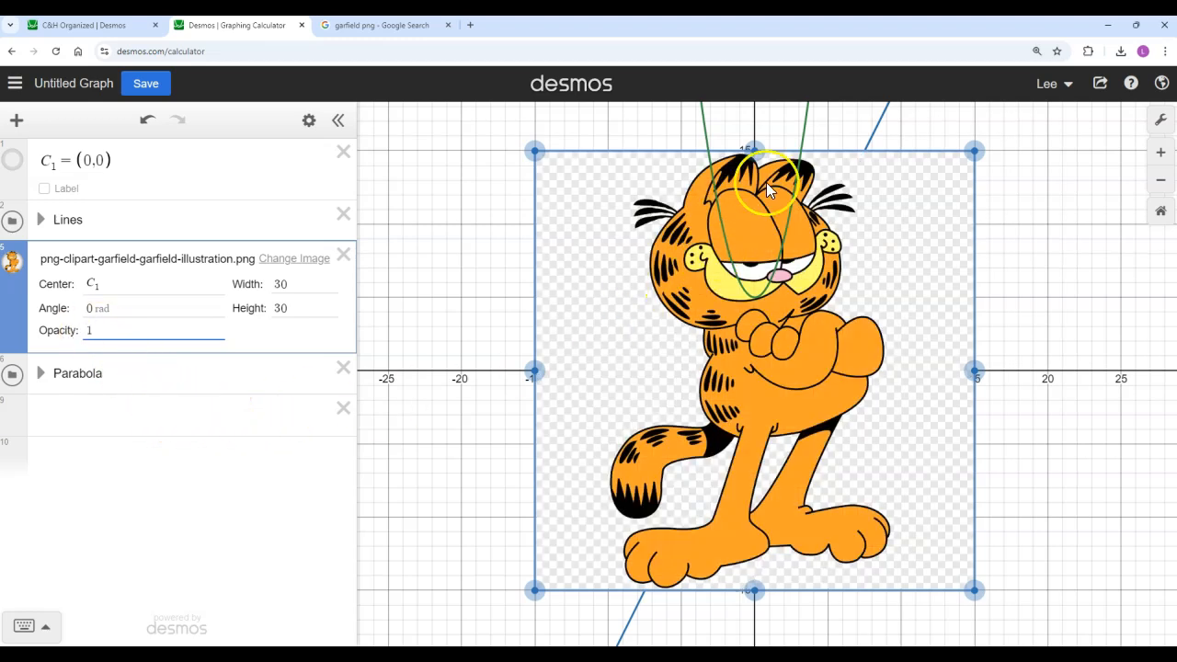
{"action": "left_click", "coordinate": [923, 190]}
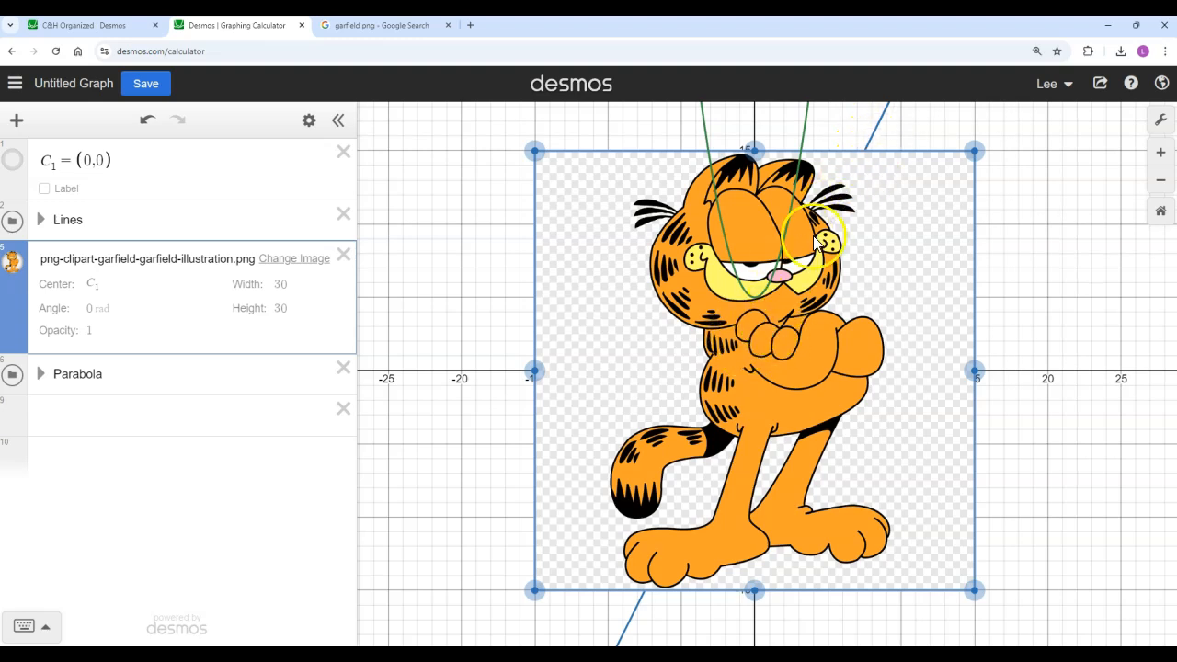
{"action": "left_click_drag", "start_coordinate": [10, 312], "coordinate": [13, 210]}
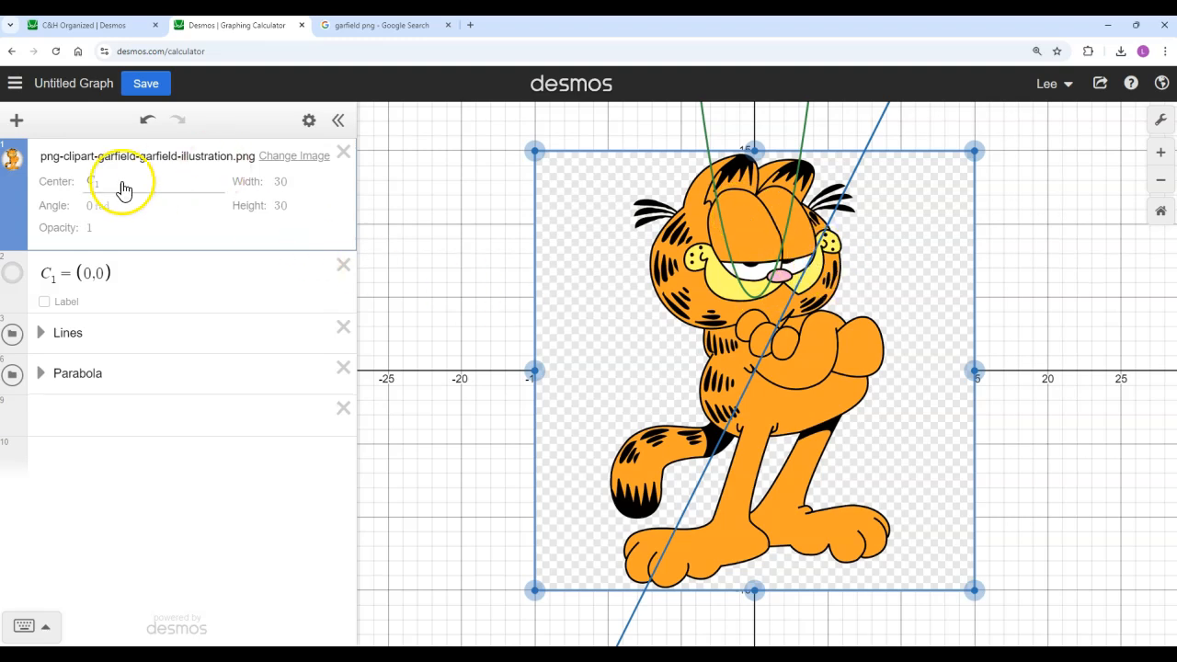
Place the Garfield image behind the graphs and leave edit mode
{"action": "left_click", "coordinate": [310, 121]}
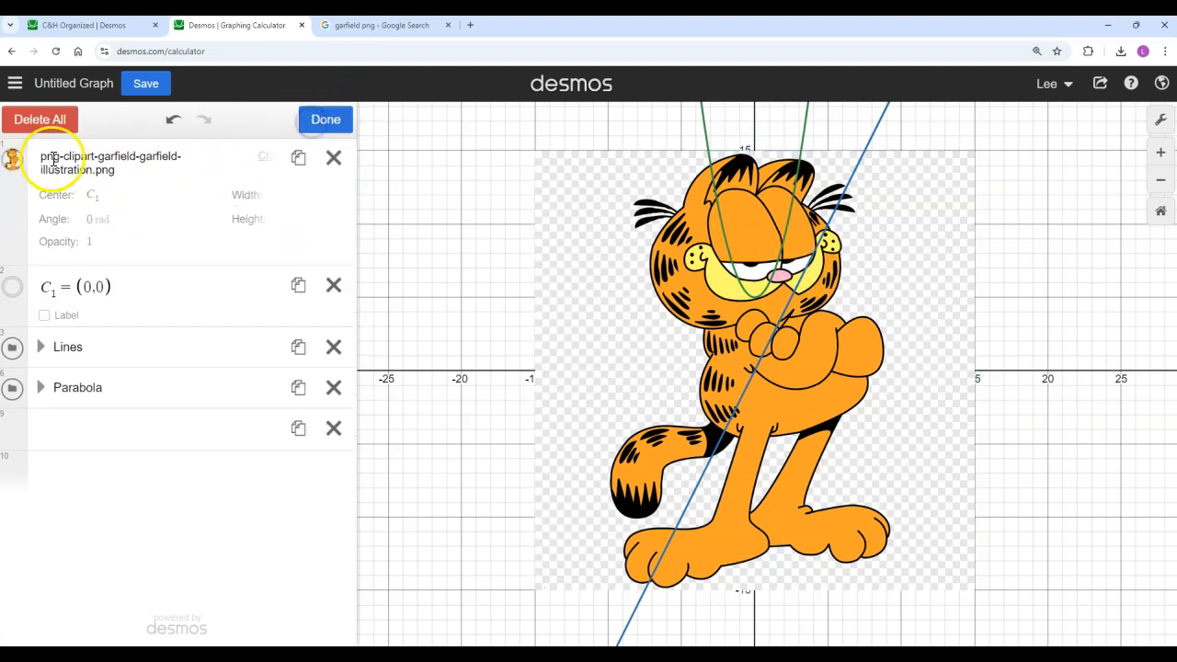
{"action": "left_click", "coordinate": [14, 163]}
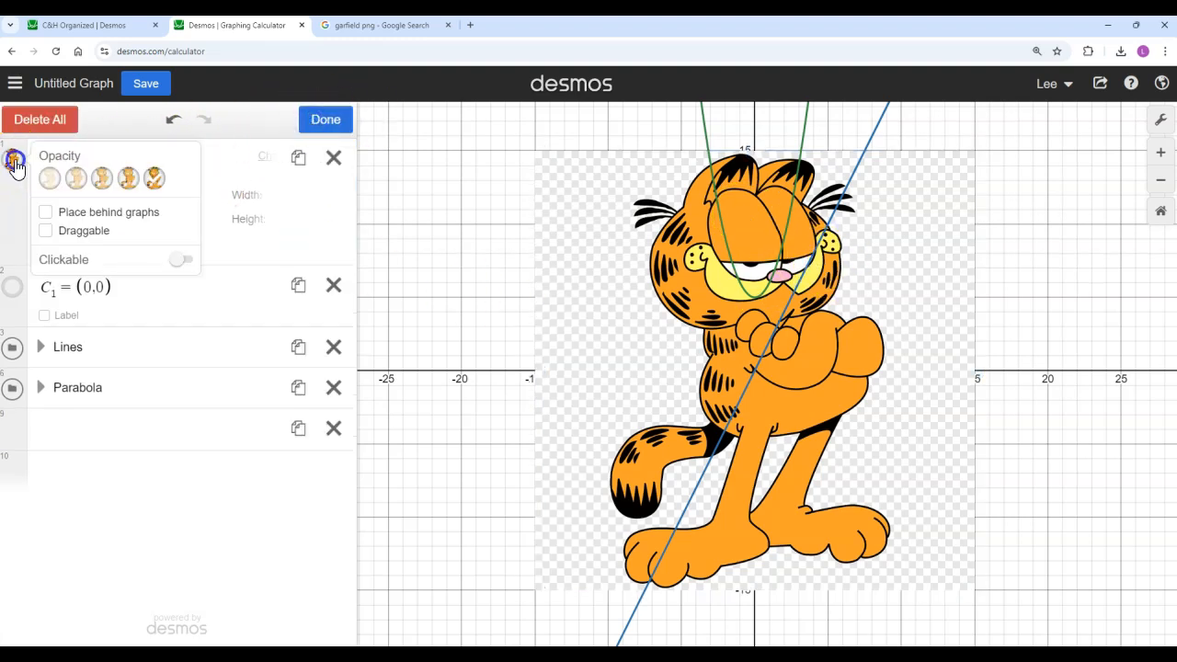
{"action": "left_click", "coordinate": [47, 214]}
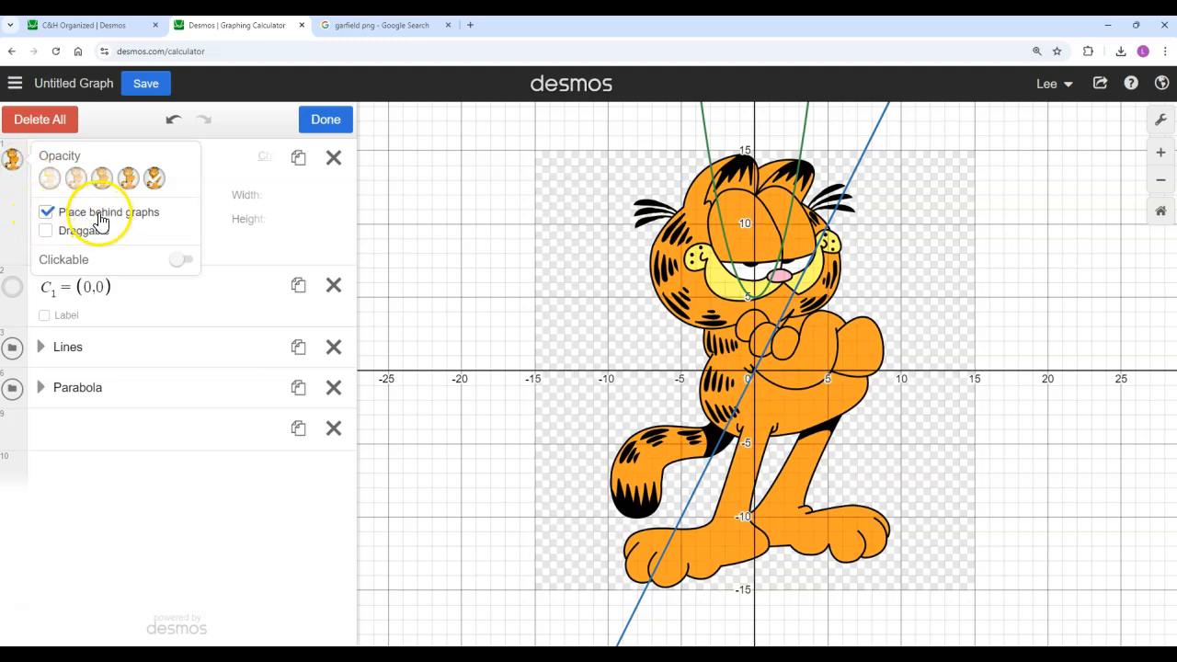
{"action": "left_click", "coordinate": [321, 125]}
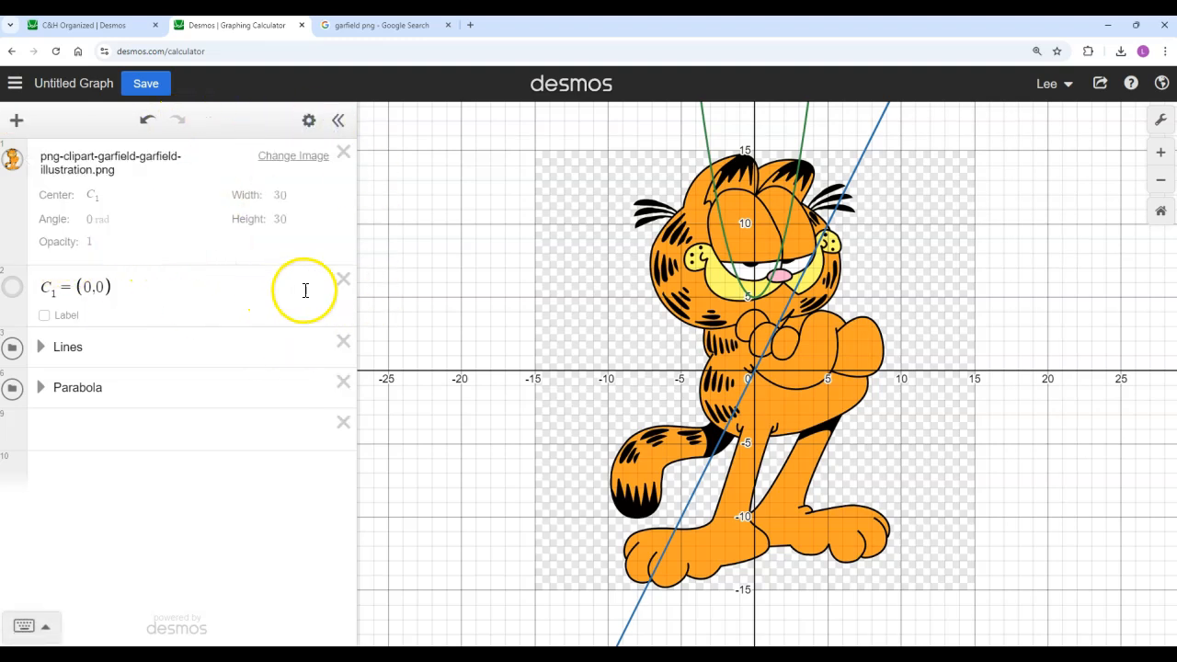
Try deleting the C₁ point that the image's center refers to, and undo the deletion
{"action": "left_click", "coordinate": [343, 280]}
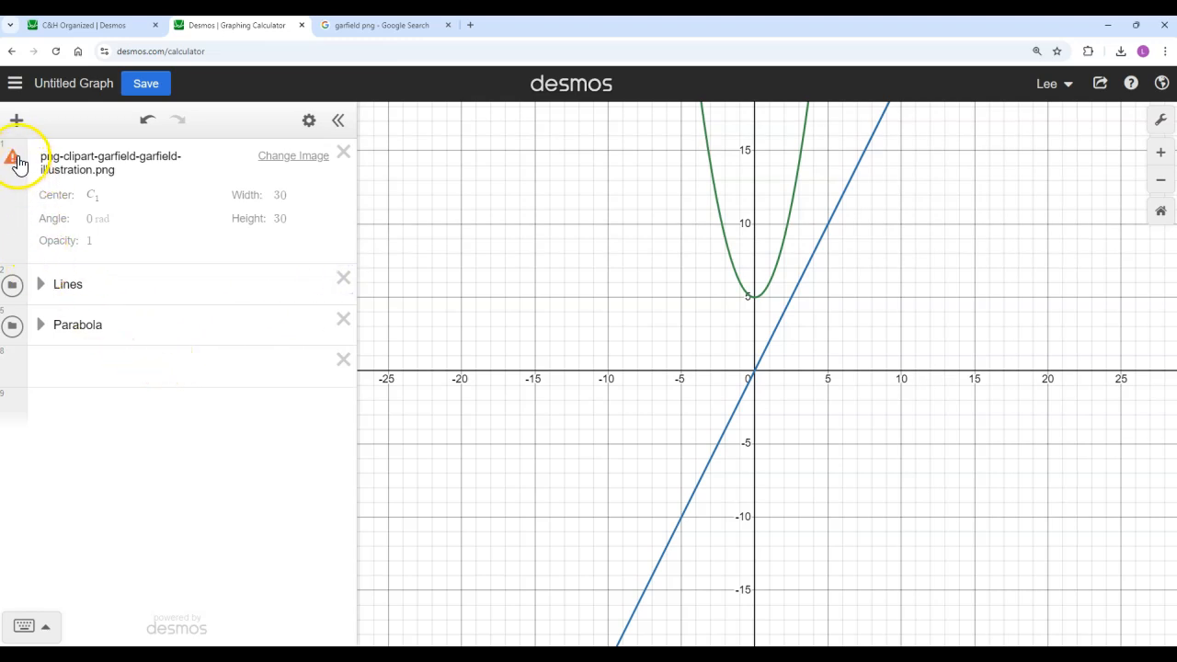
{"action": "mouse_move", "coordinate": [13, 165]}
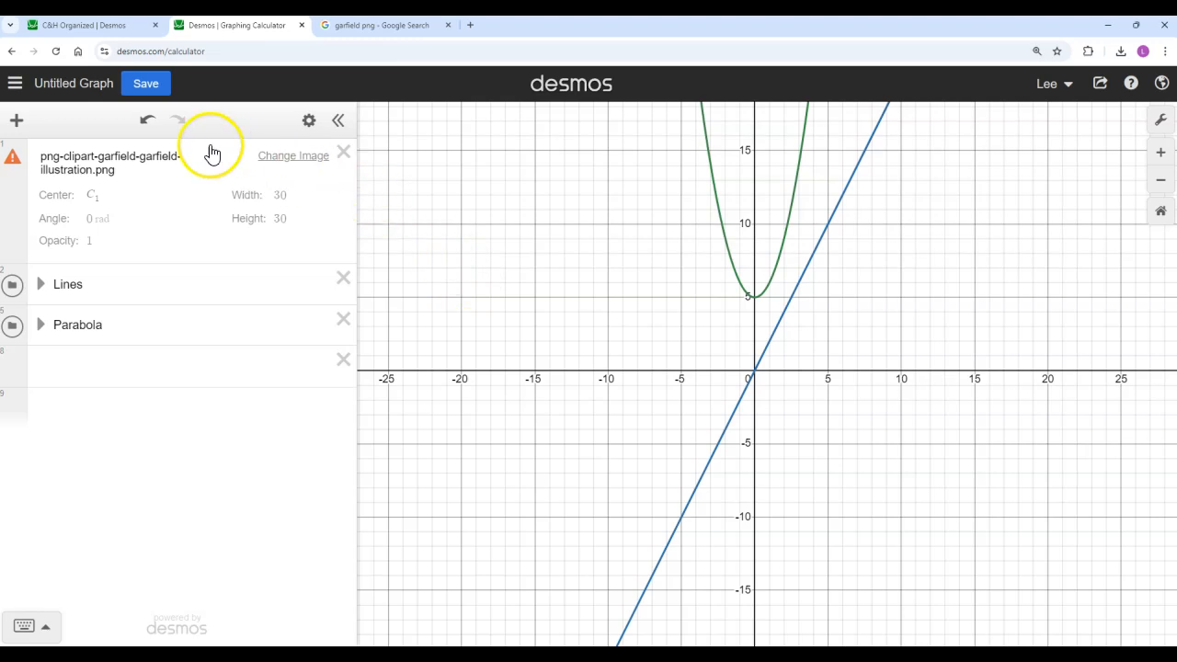
{"action": "left_click", "coordinate": [147, 127]}
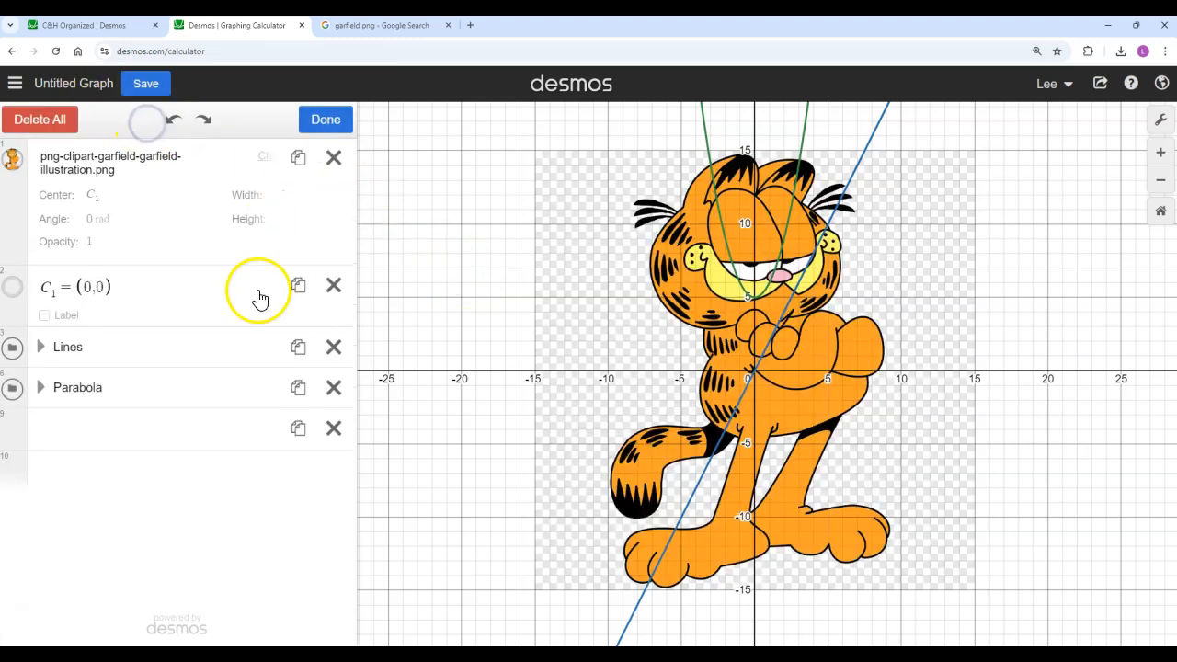
Set the image's center to (0,0) in place of C₁, delete the C₁ point expression and leave edit mode
{"action": "left_click", "coordinate": [115, 203]}
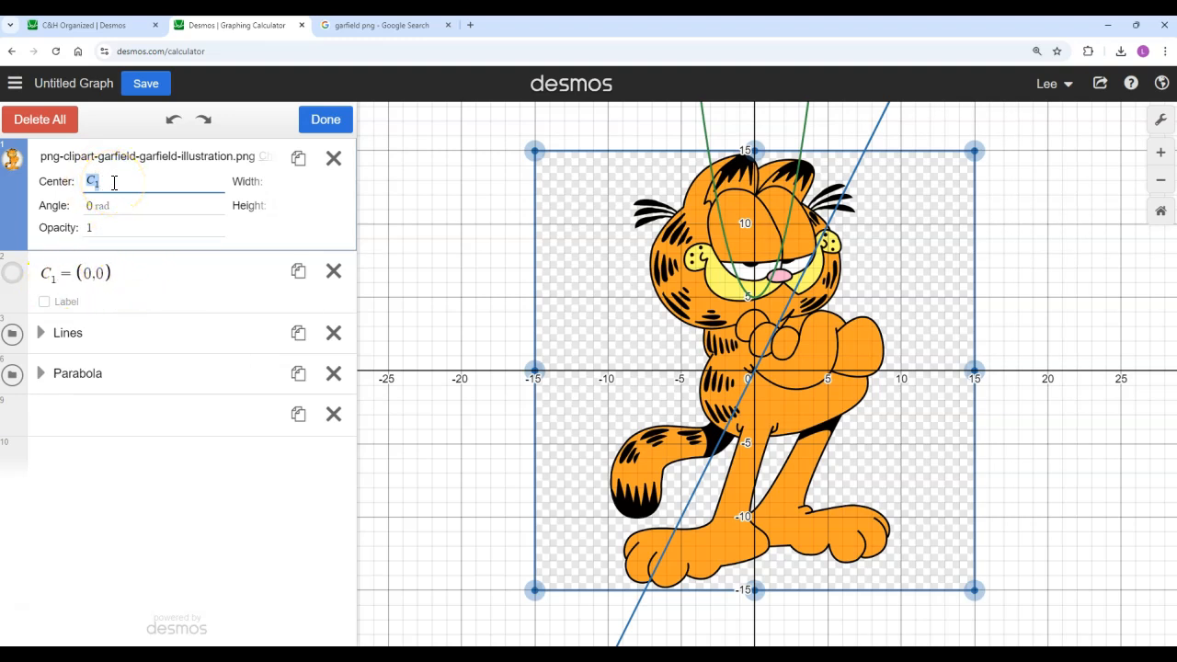
{"action": "type", "text": "(0,0"}
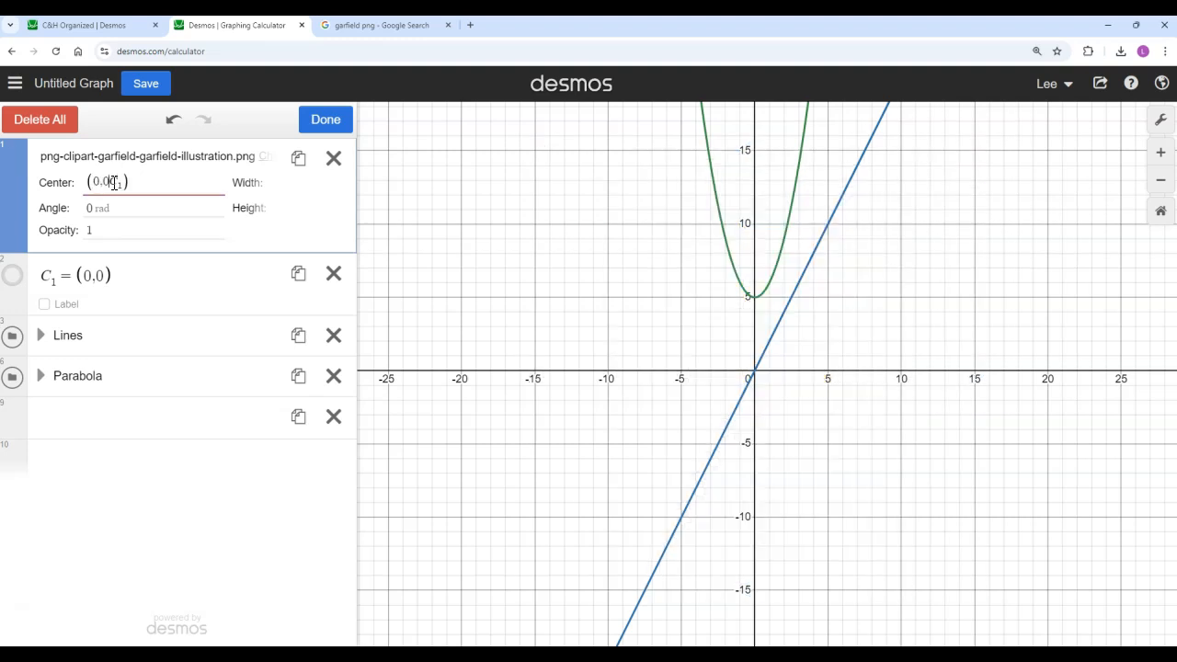
{"action": "type", "text": ")"}
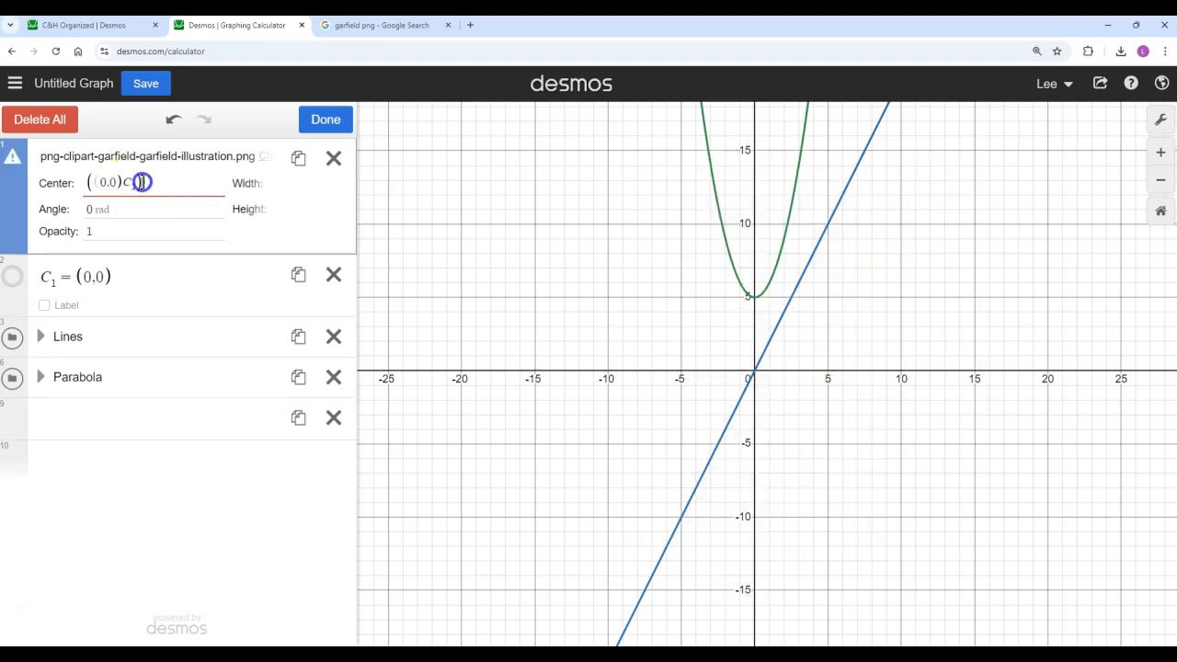
{"action": "key", "text": "BackSpace"}
{"action": "key", "text": "BackSpace"}
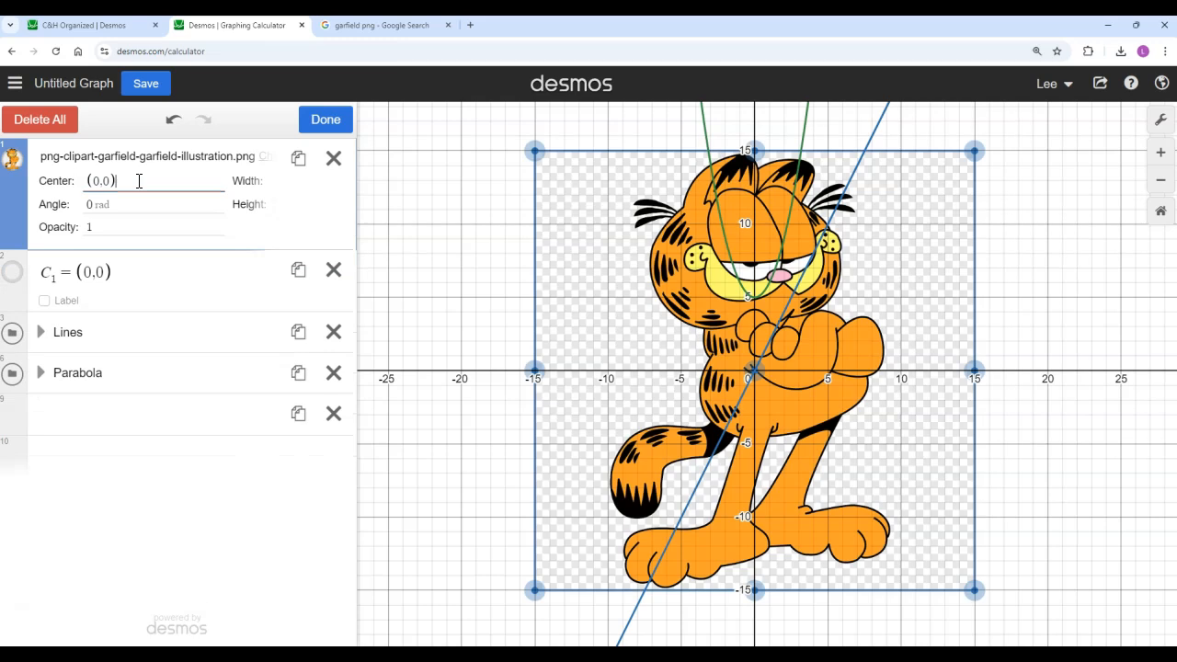
{"action": "left_click", "coordinate": [333, 270]}
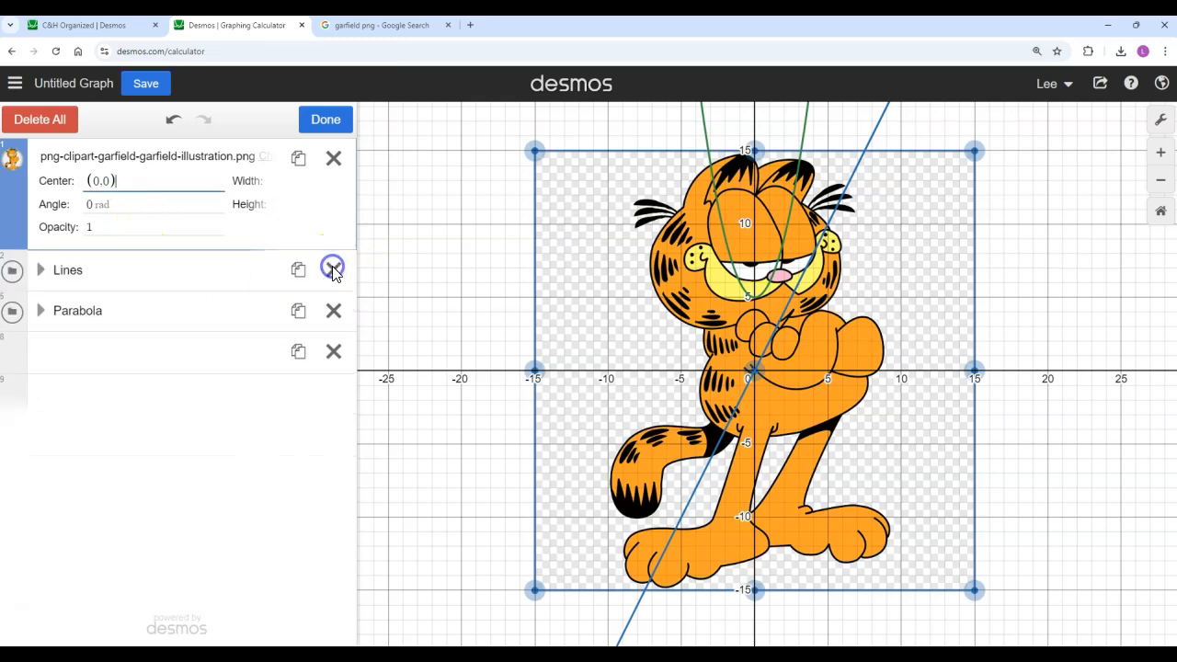
{"action": "left_click", "coordinate": [173, 204]}
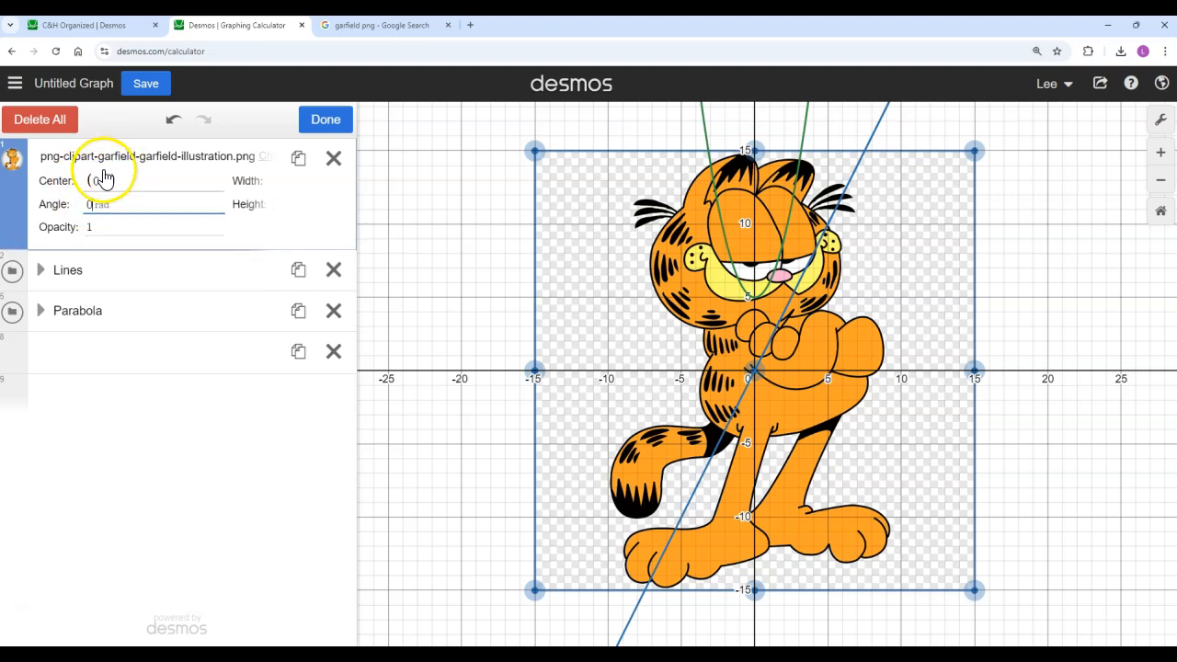
{"action": "left_click", "coordinate": [323, 123]}
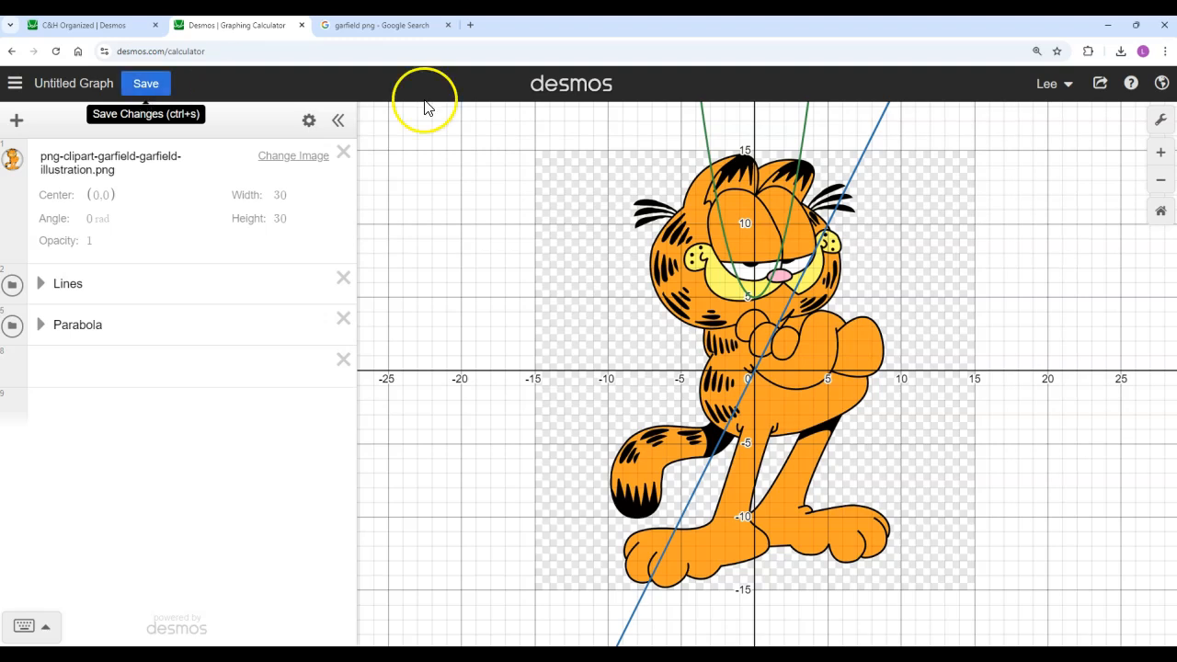
Open the graph's share options, copy the share link and close the share window
{"action": "left_click", "coordinate": [1101, 86]}
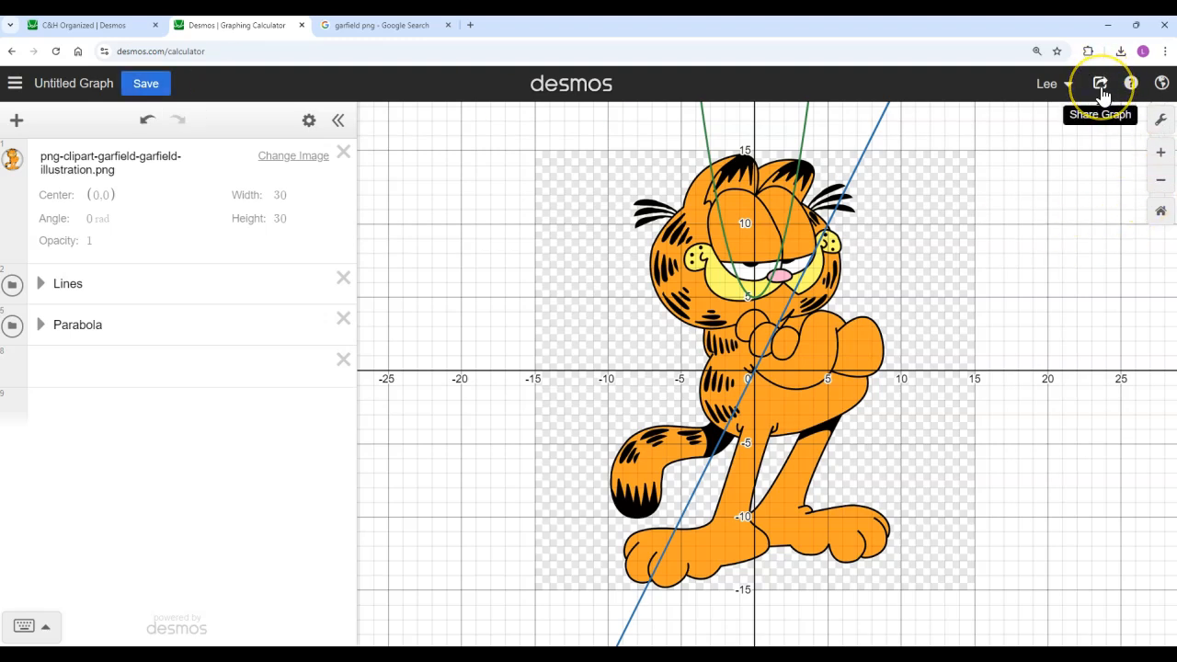
{"action": "left_click", "coordinate": [1101, 86]}
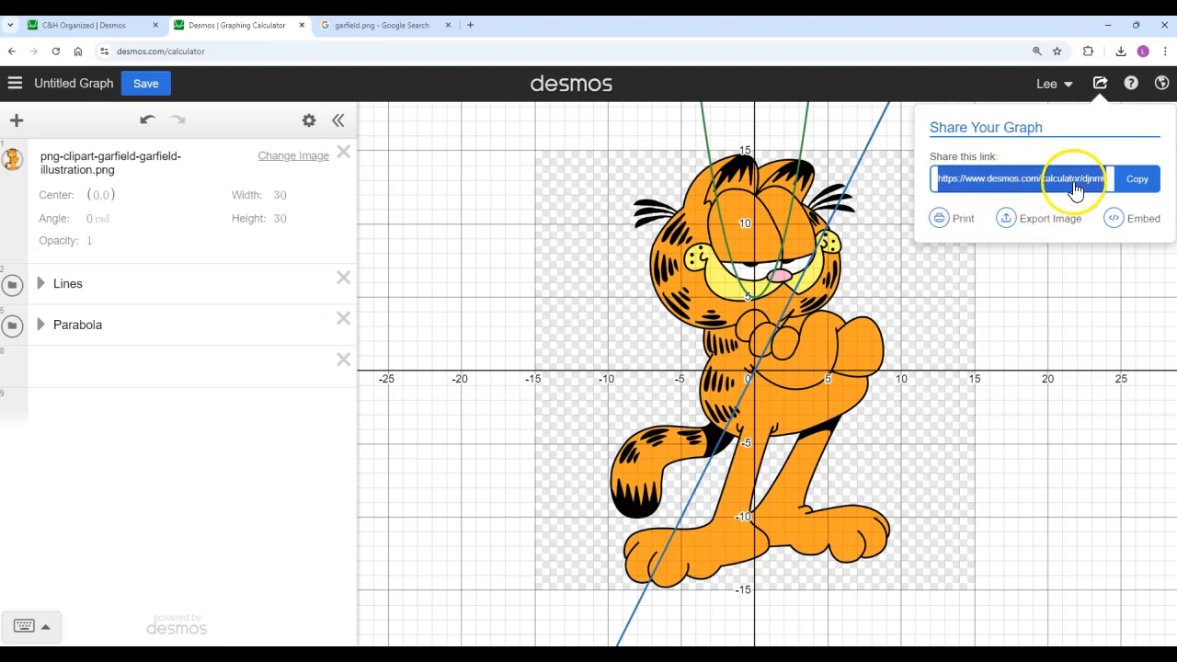
{"action": "left_click", "coordinate": [1145, 182]}
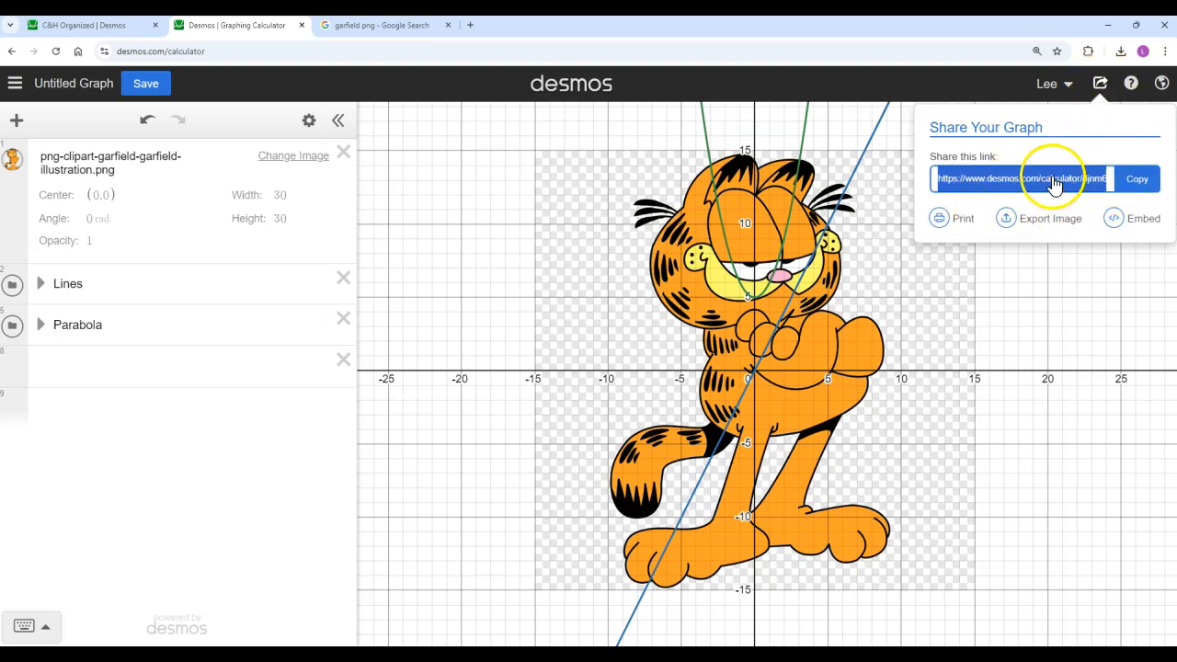
{"action": "left_click", "coordinate": [488, 276]}
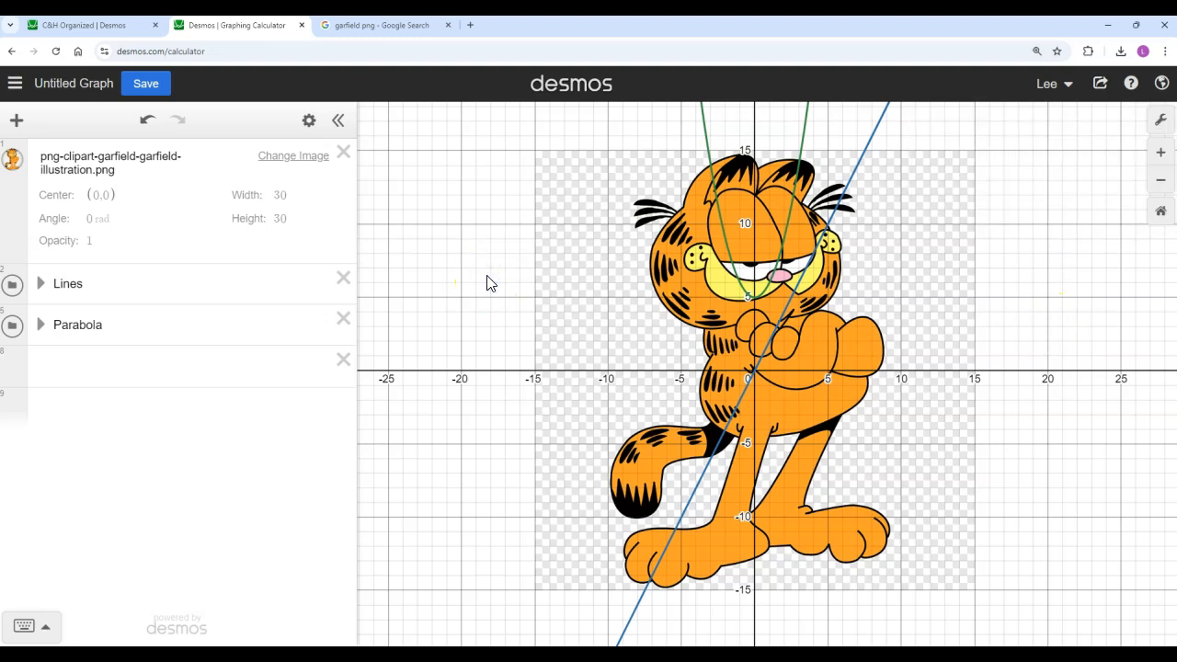